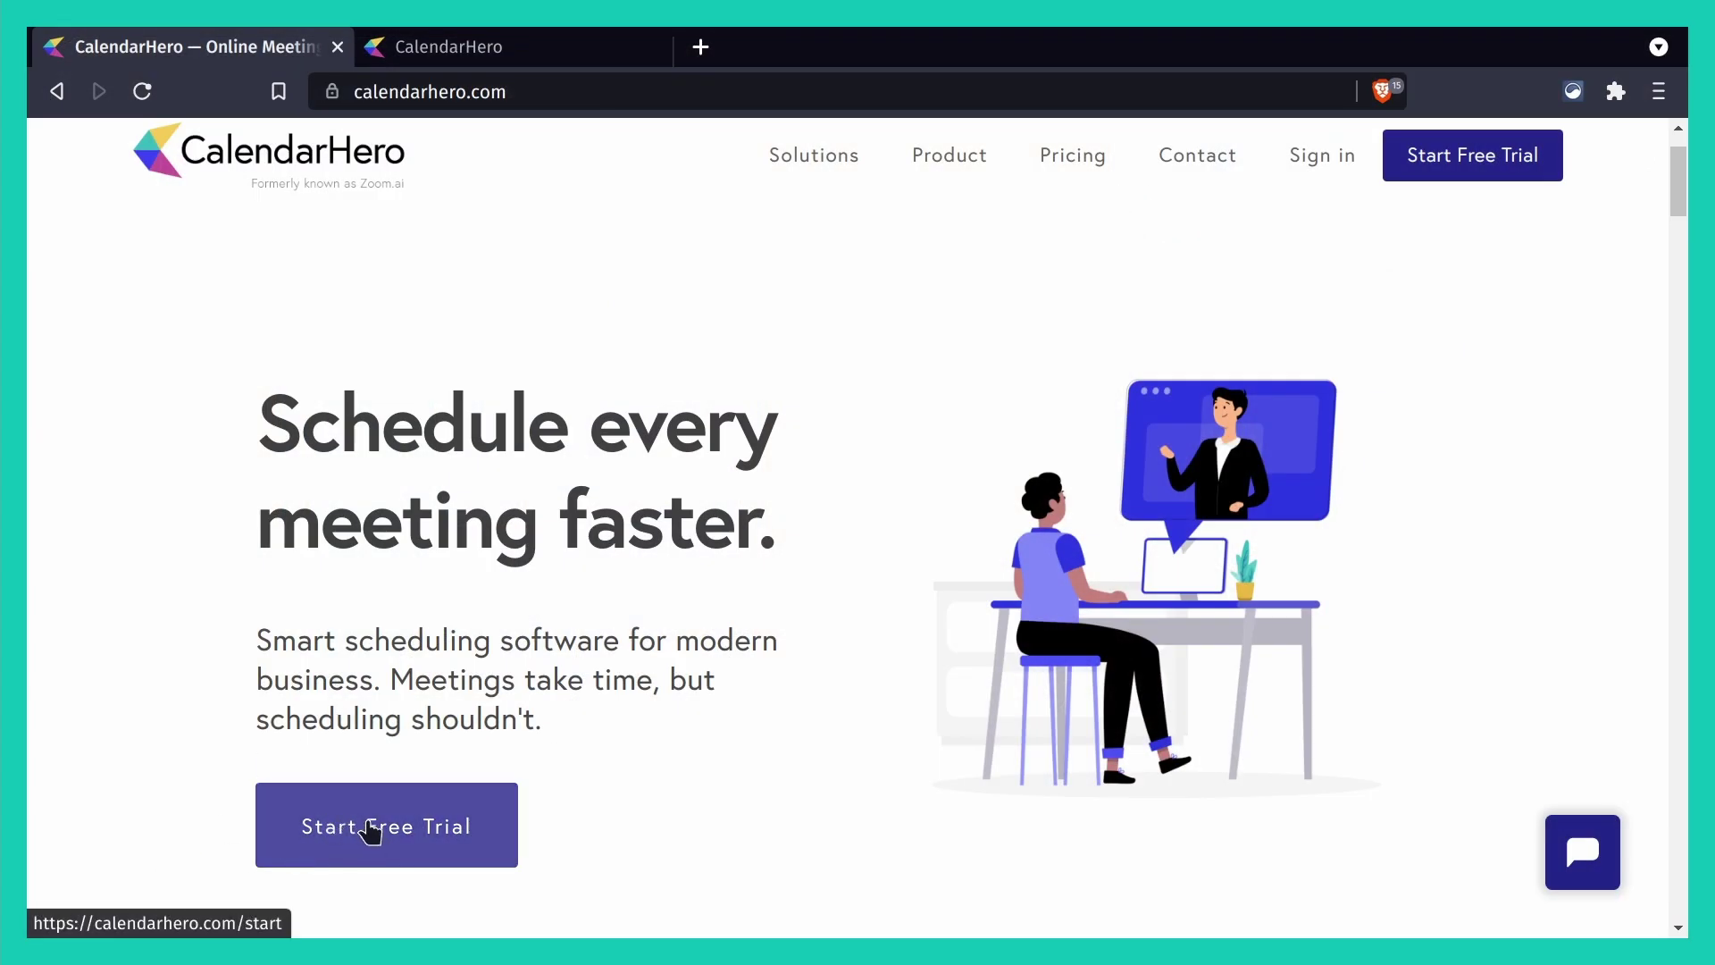
# - Start the CalendarHero free trial and dismiss the welcome popup on the Meetings dashboard
pyautogui.click(379, 838)
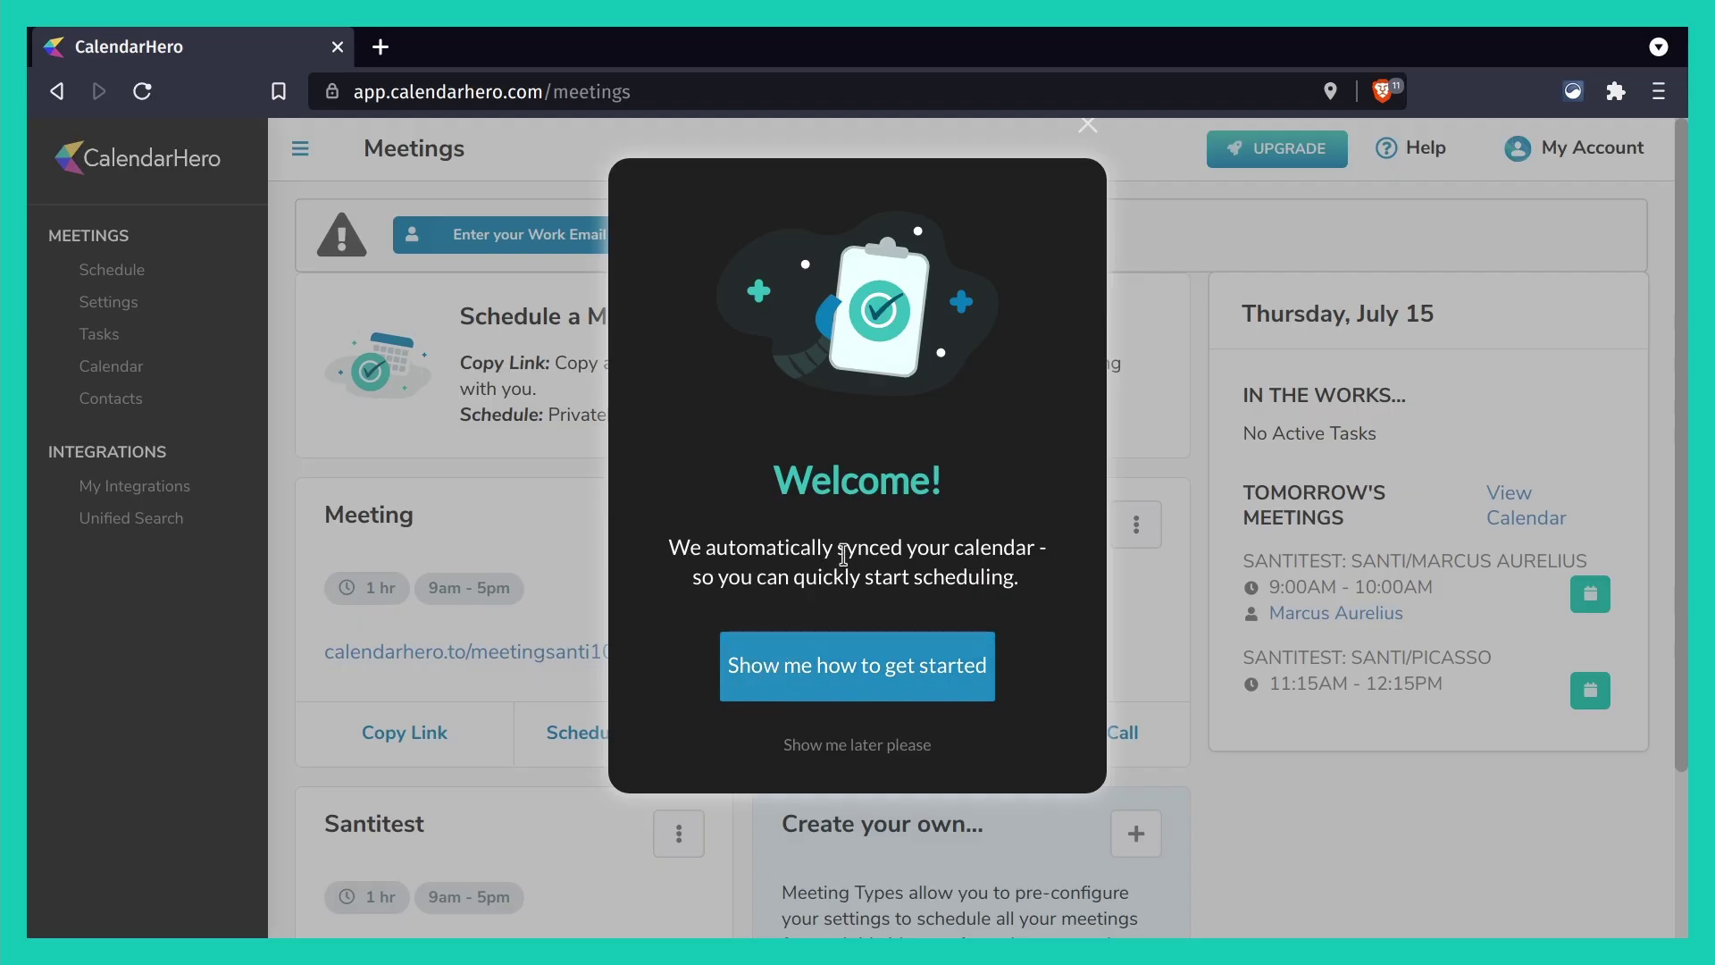
pyautogui.click(1085, 127)
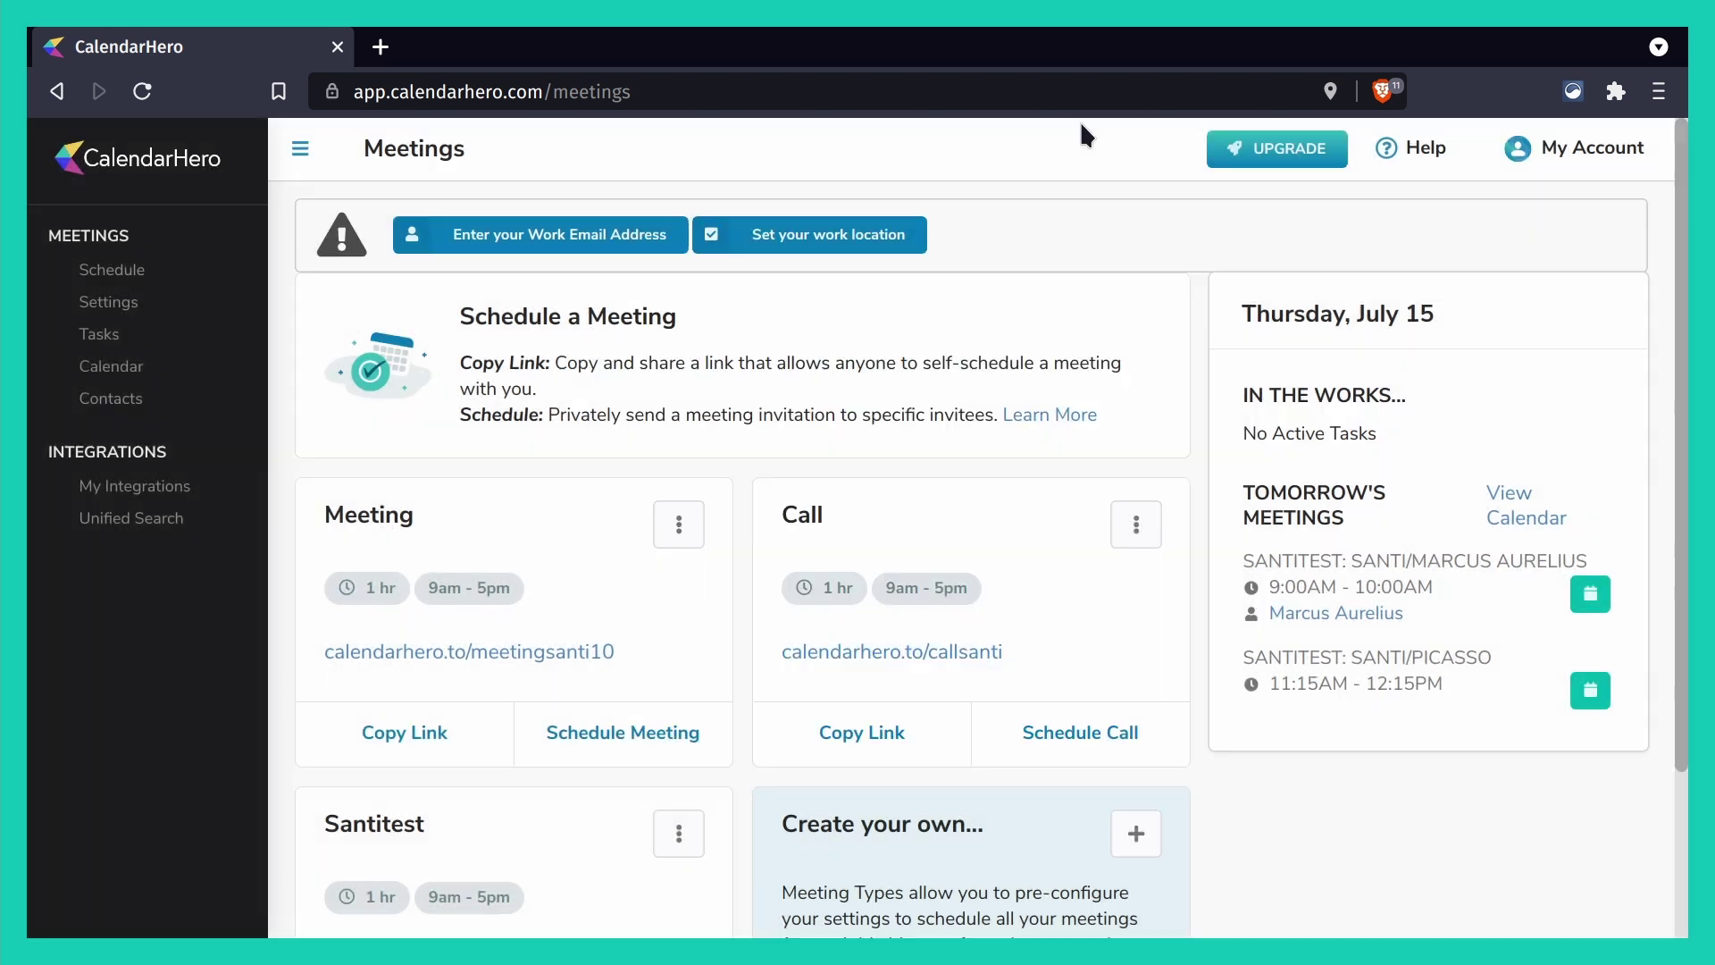
pyautogui.scroll(-2, 1150, 617)
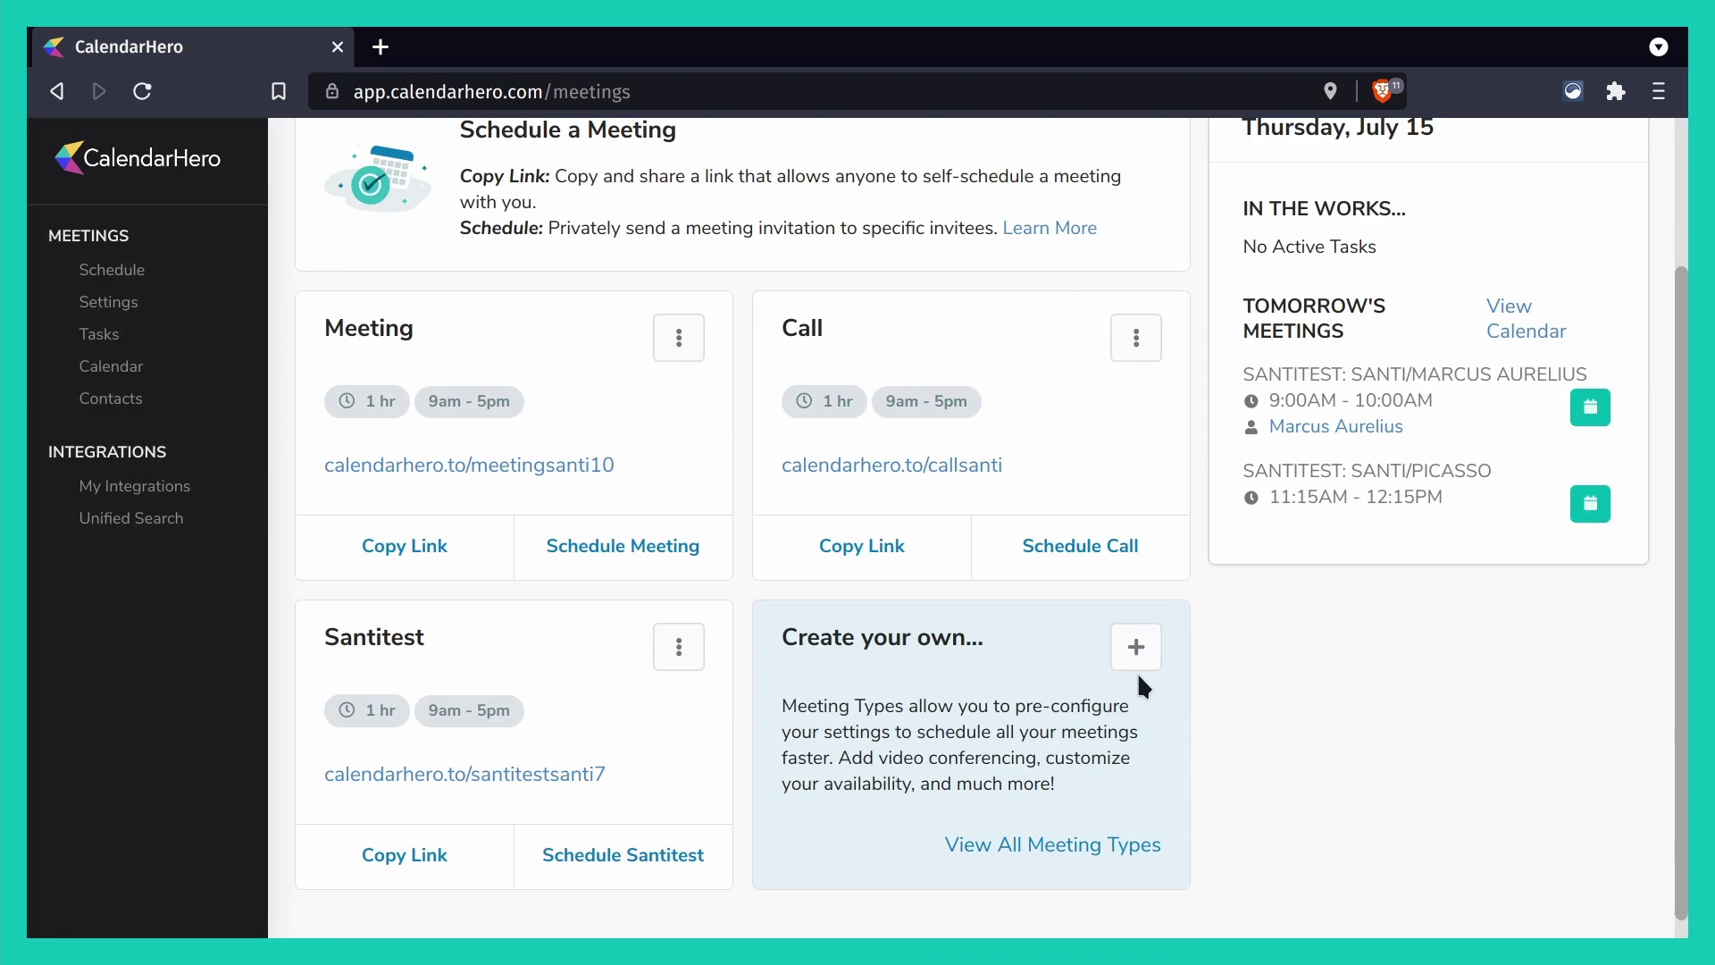
pyautogui.scroll(1, 863, 656)
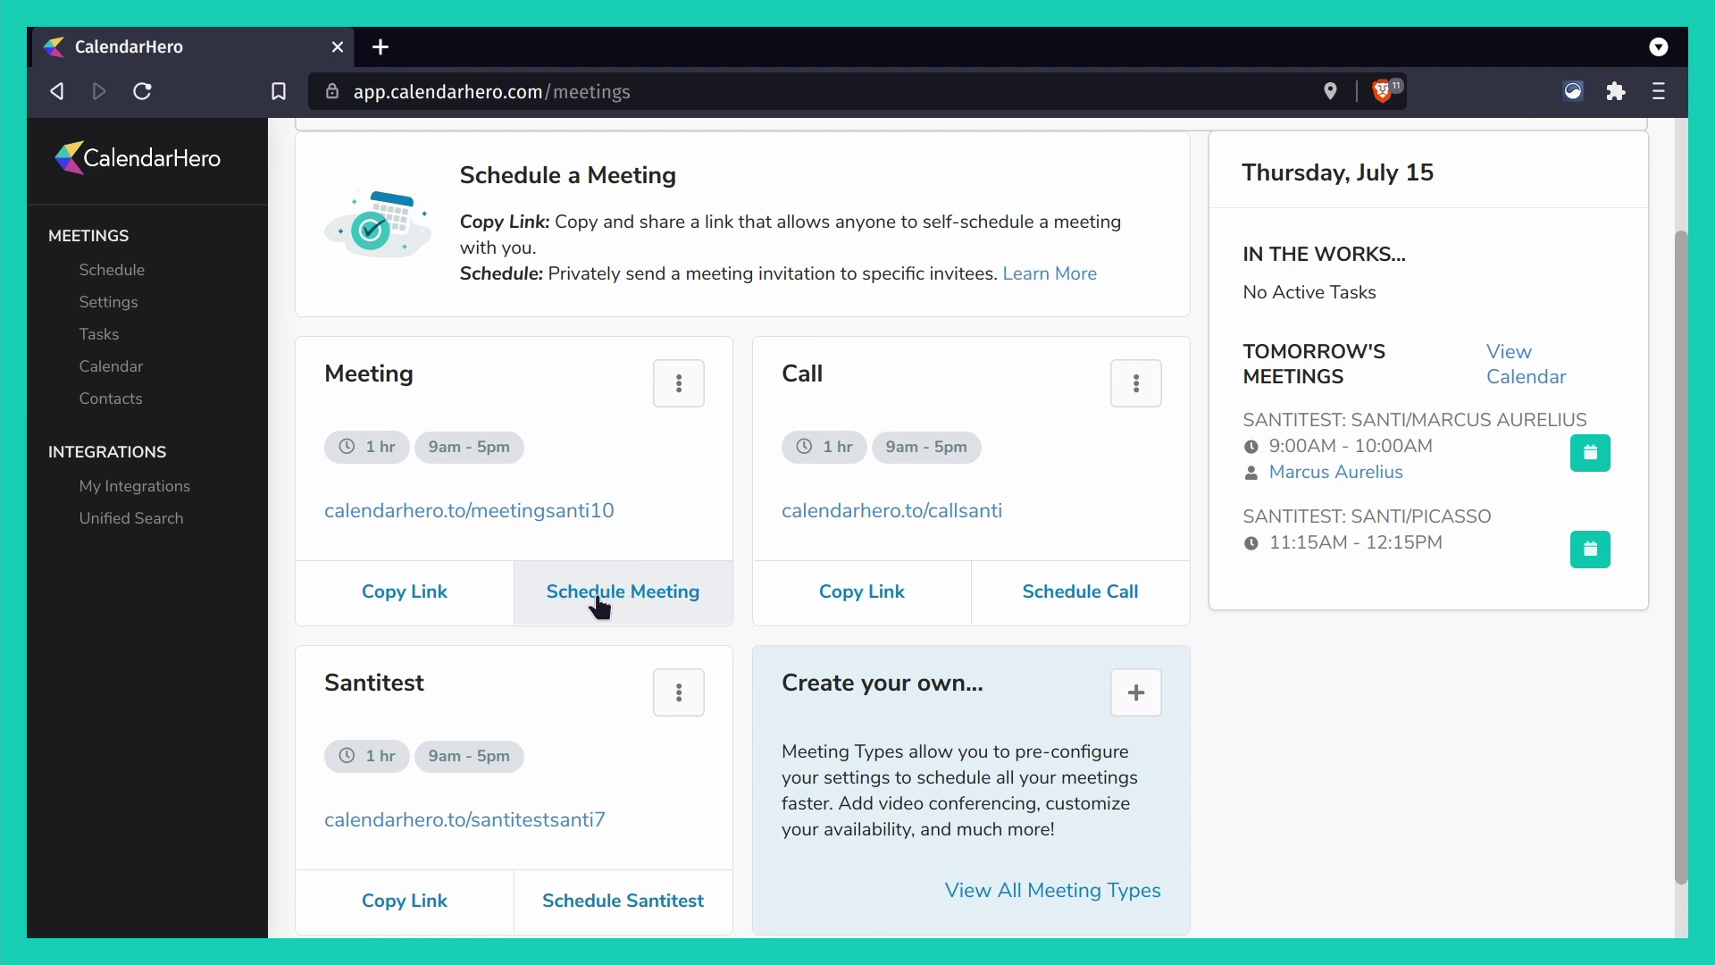
pyautogui.click(601, 596)
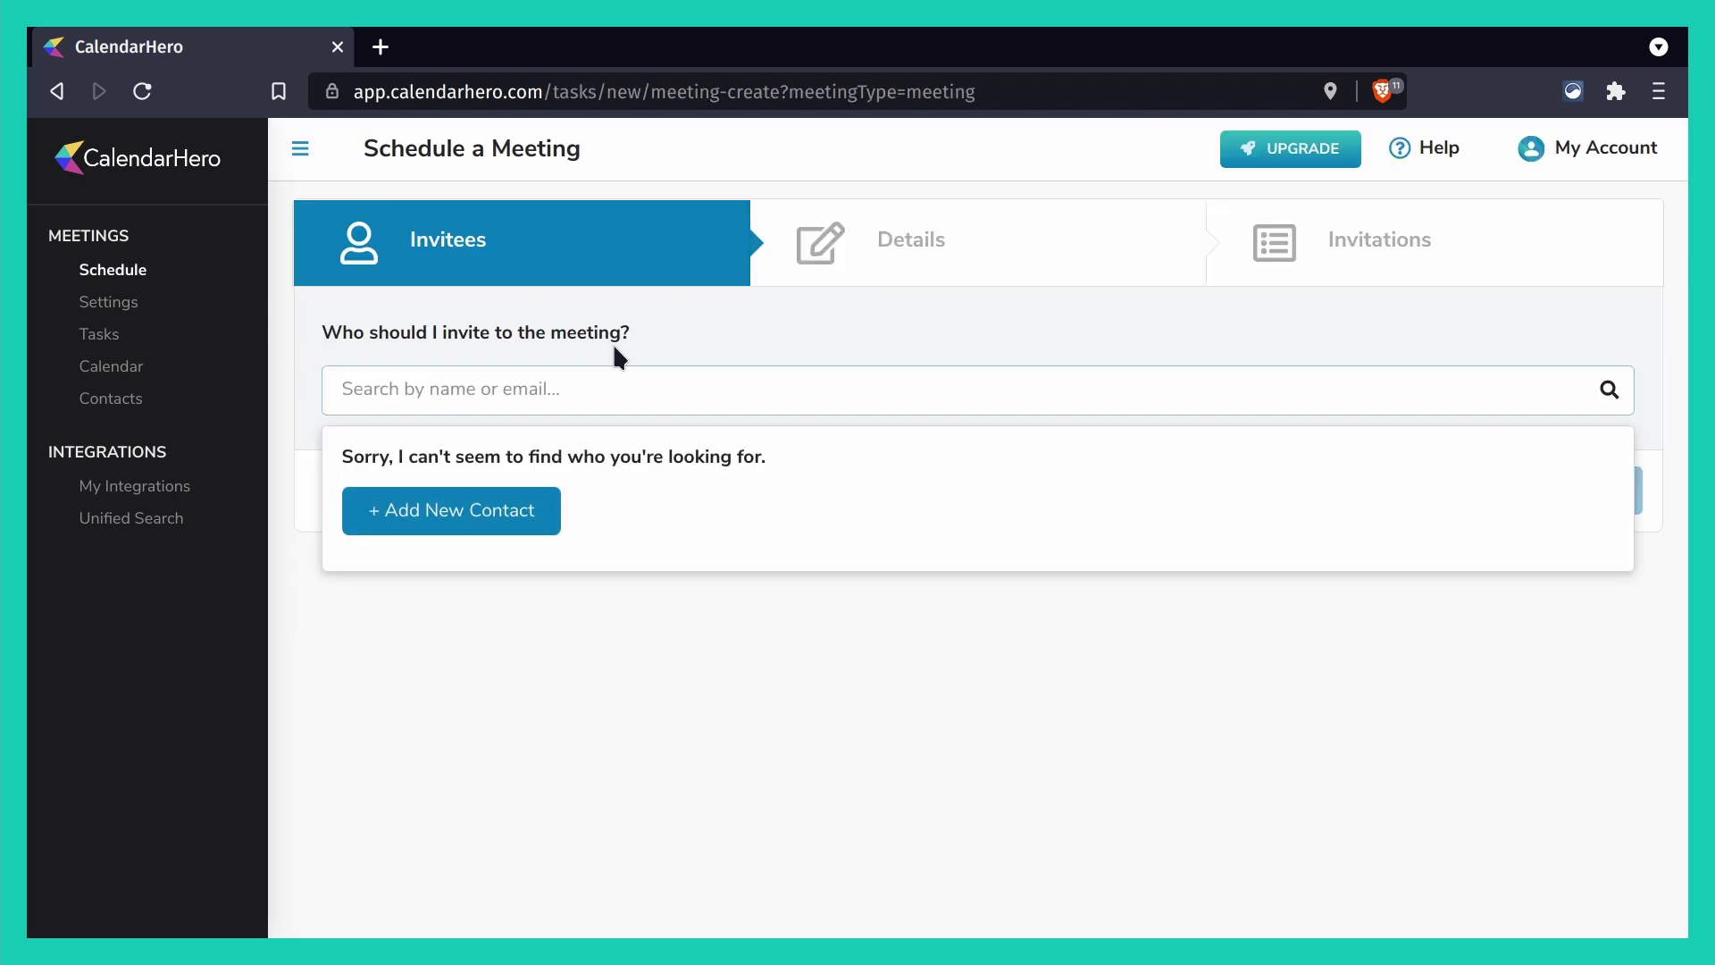
pyautogui.click(845, 316)
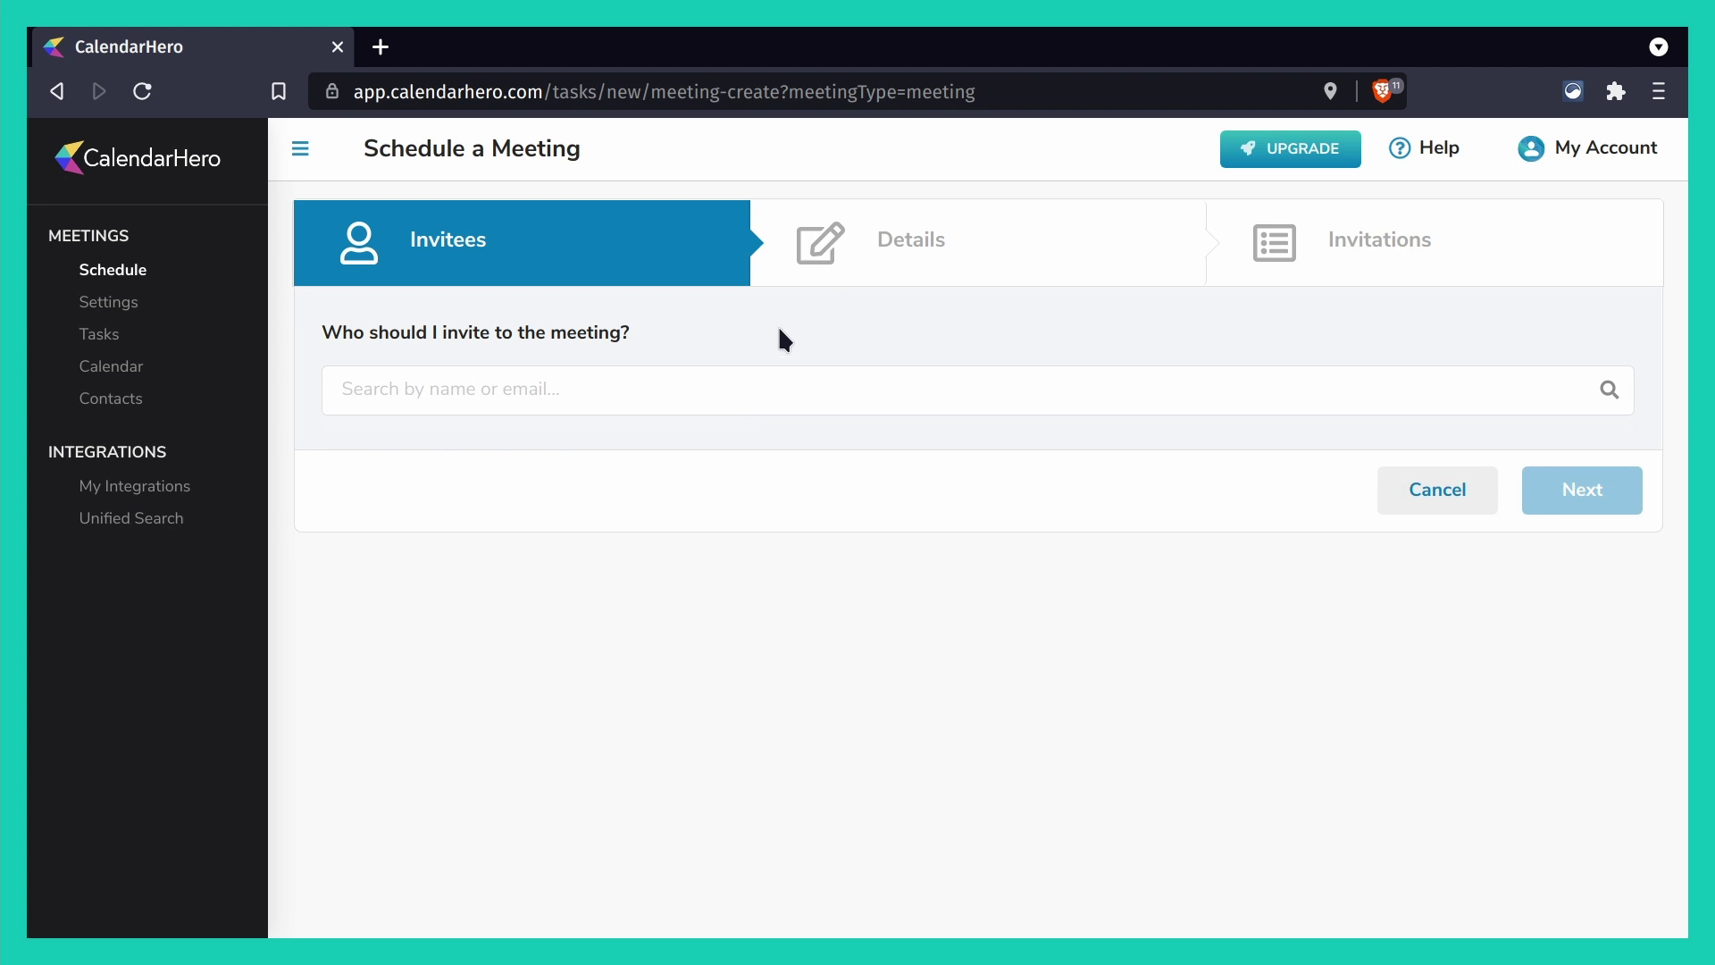
pyautogui.click(61, 95)
pyautogui.scroll(-2, 463, 517)
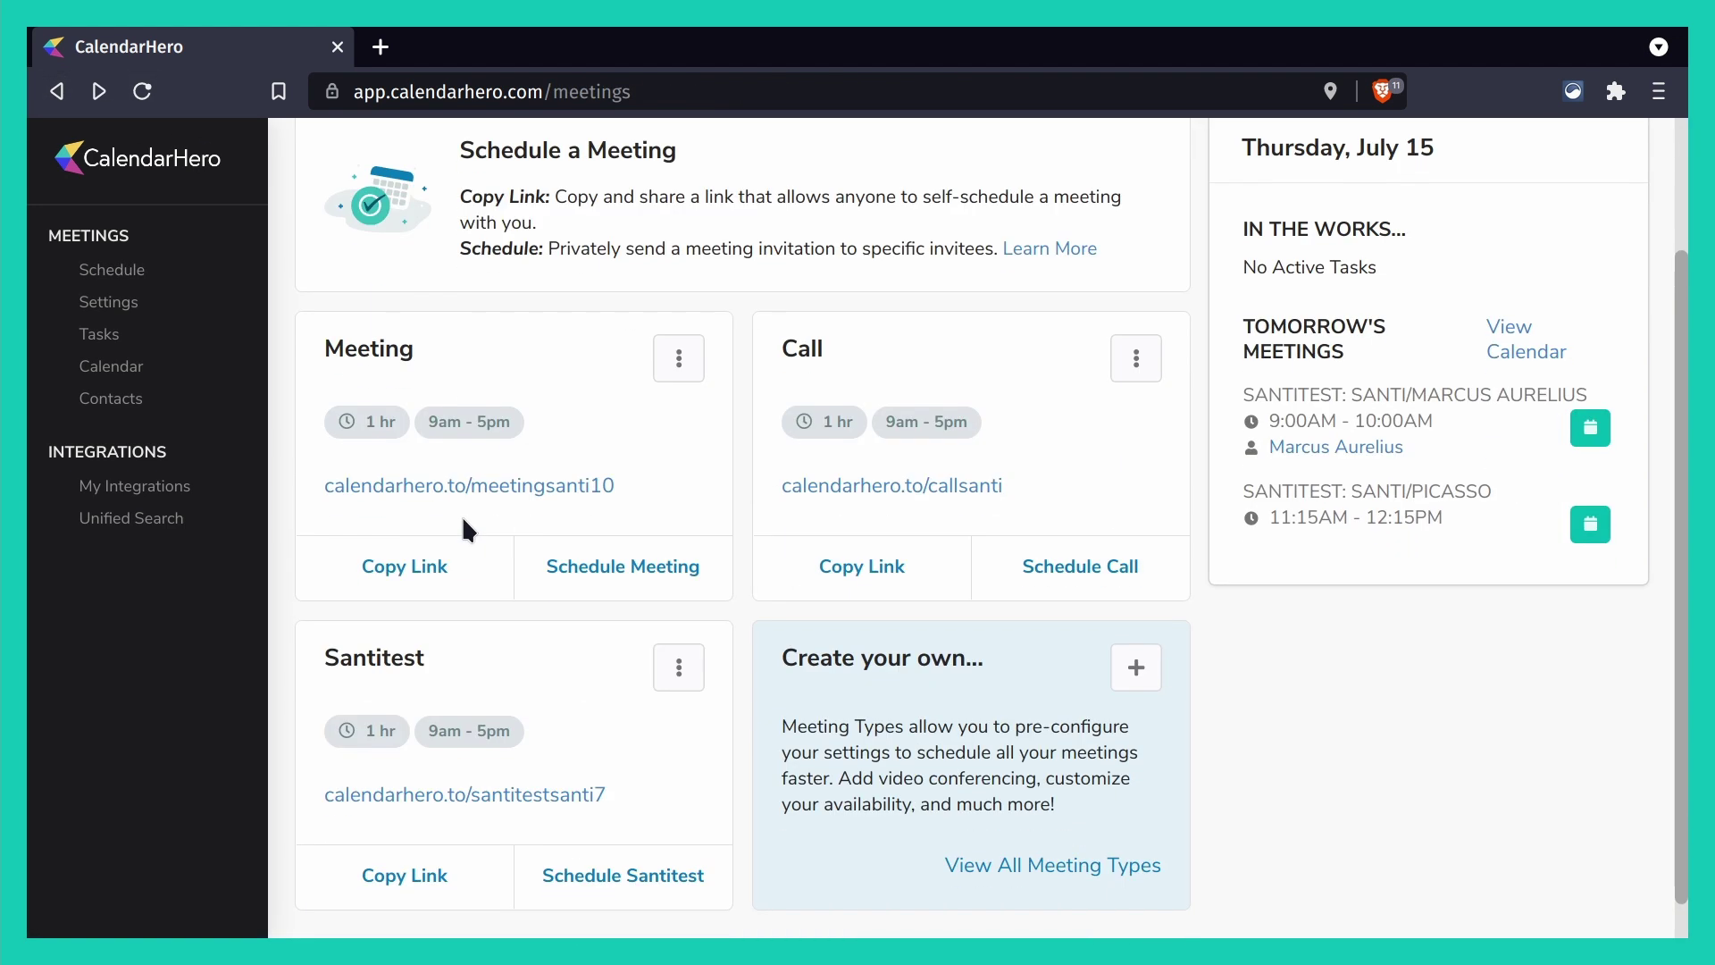
# - Copy the Meeting type's booking link and load it in a maximized private window
pyautogui.click(428, 577)
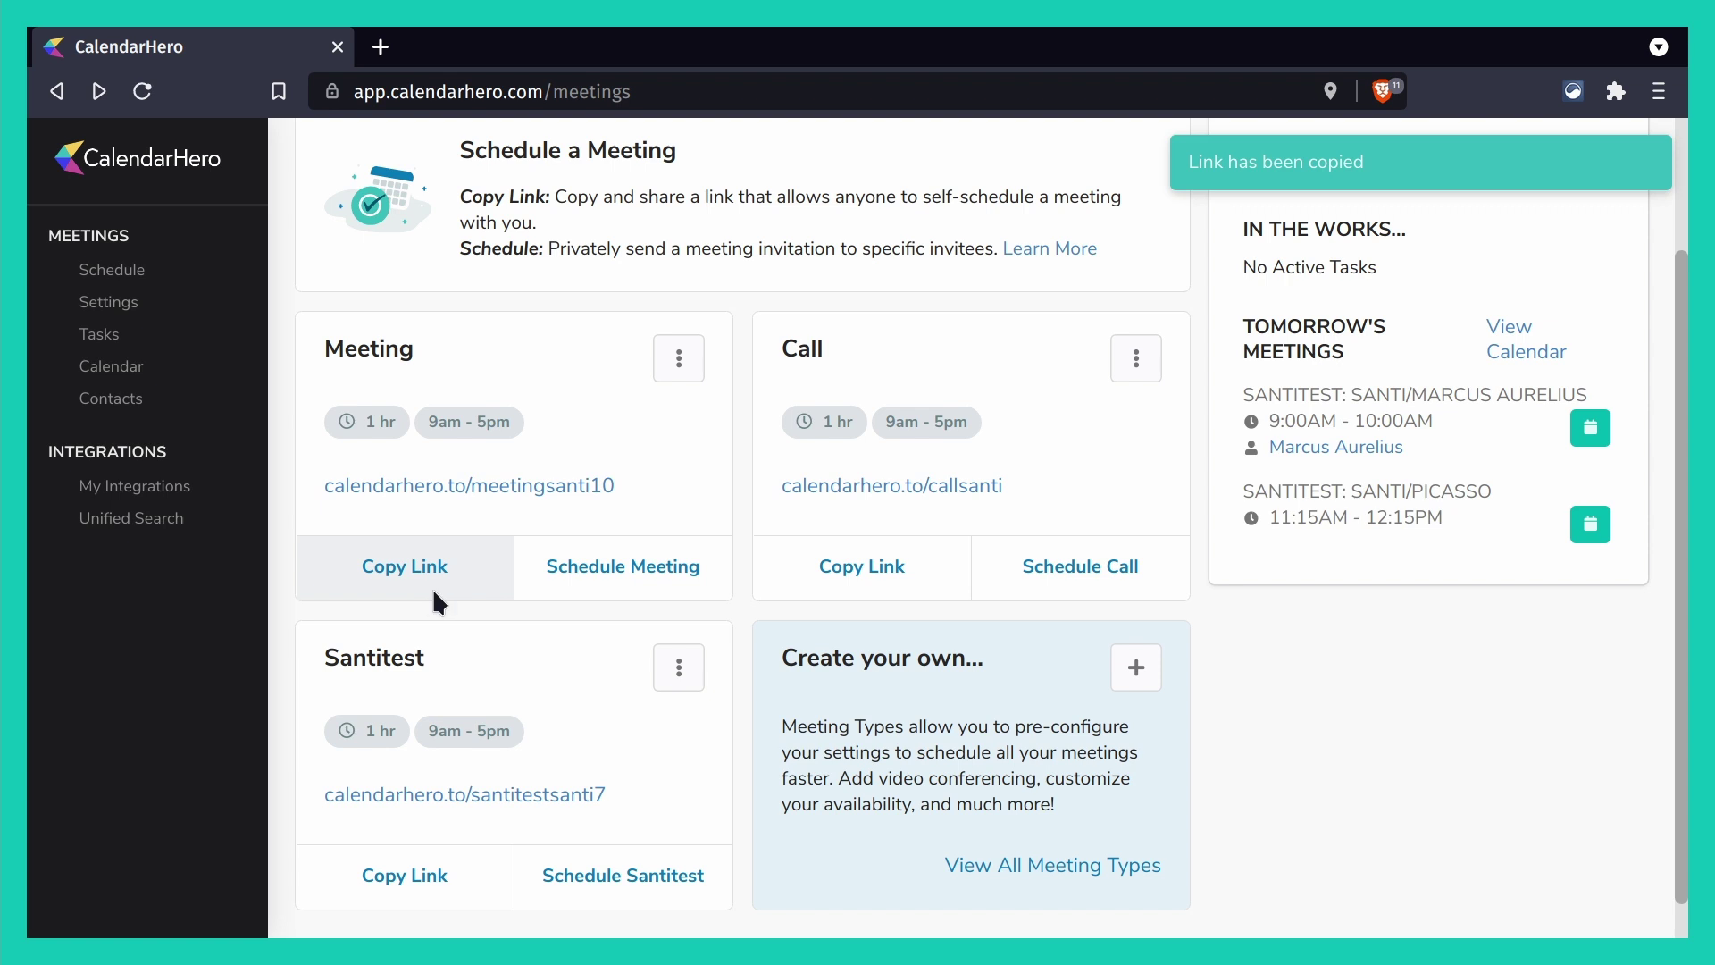
pyautogui.hotkey('ctrl', 'shift', 'n')
pyautogui.hotkey('ctrl', 'v')
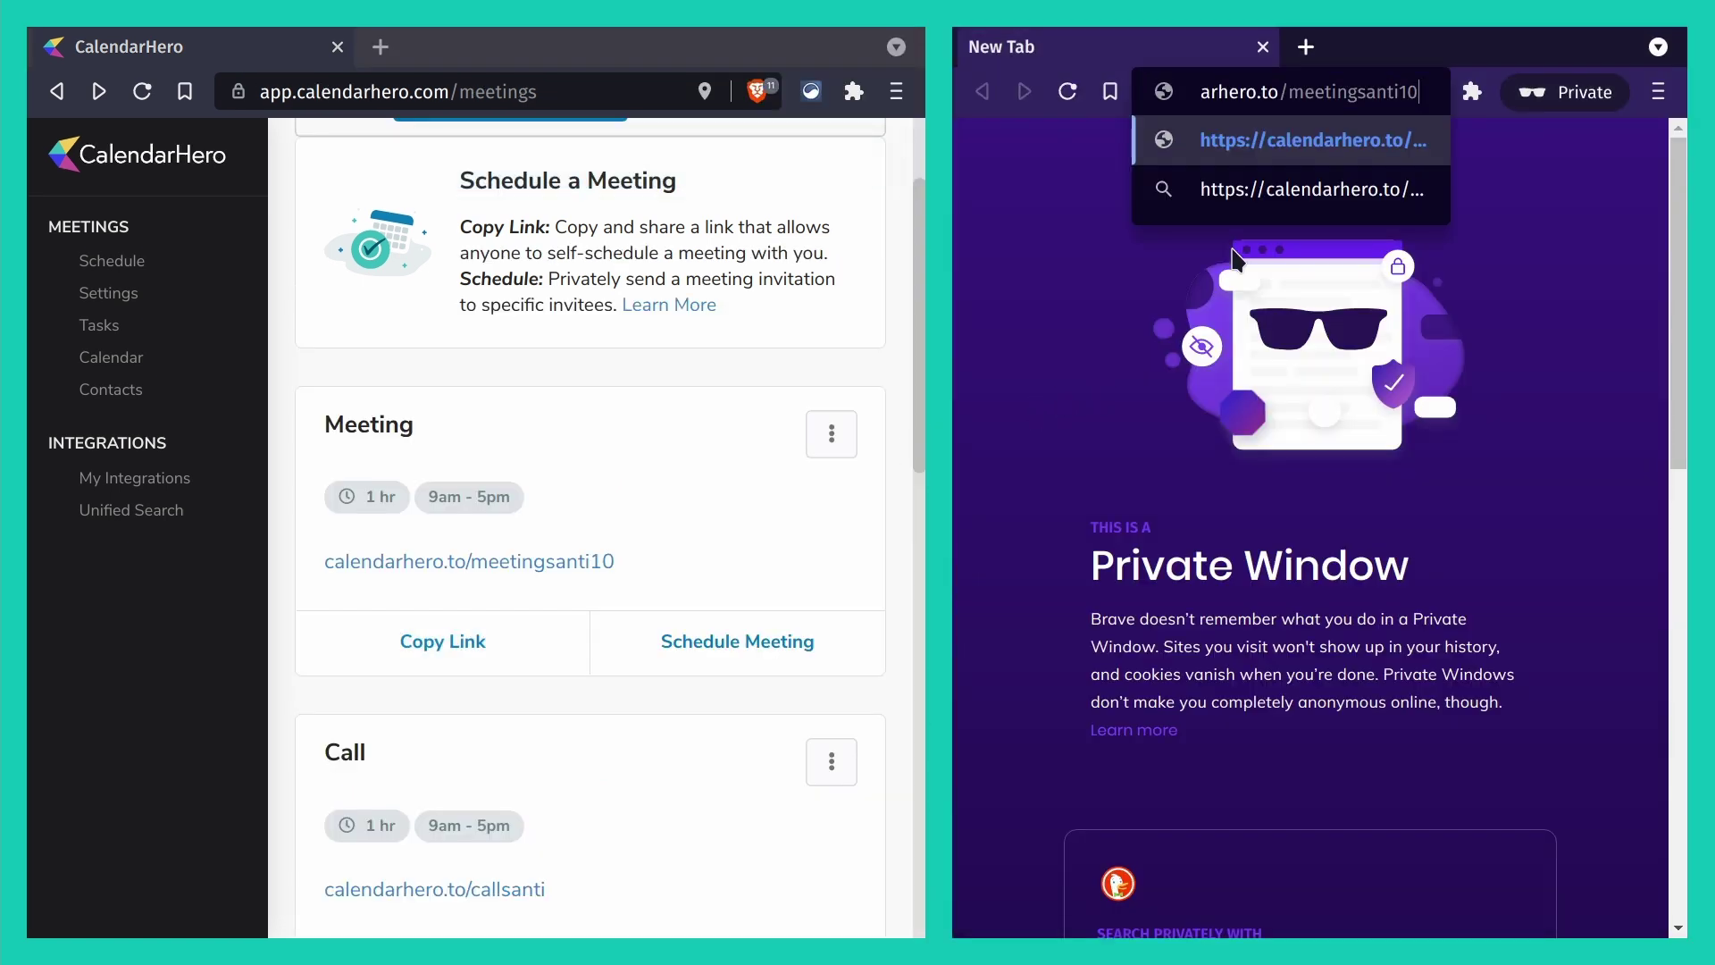
pyautogui.press('Return')
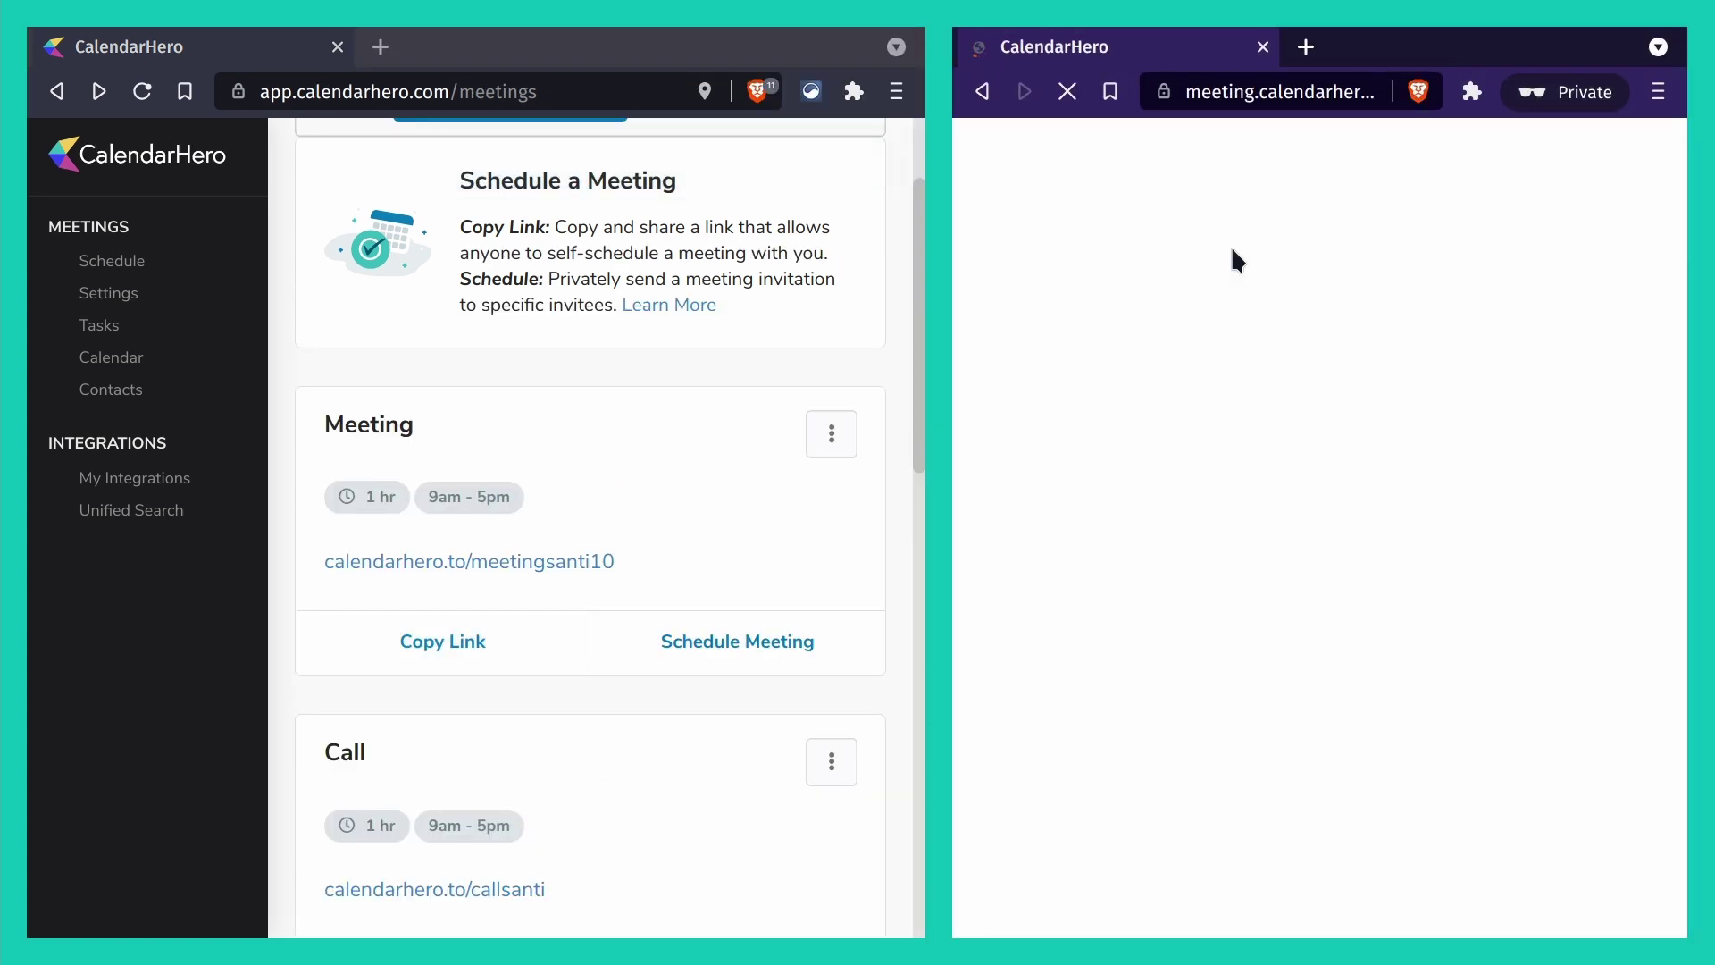
pyautogui.press('super+Up')
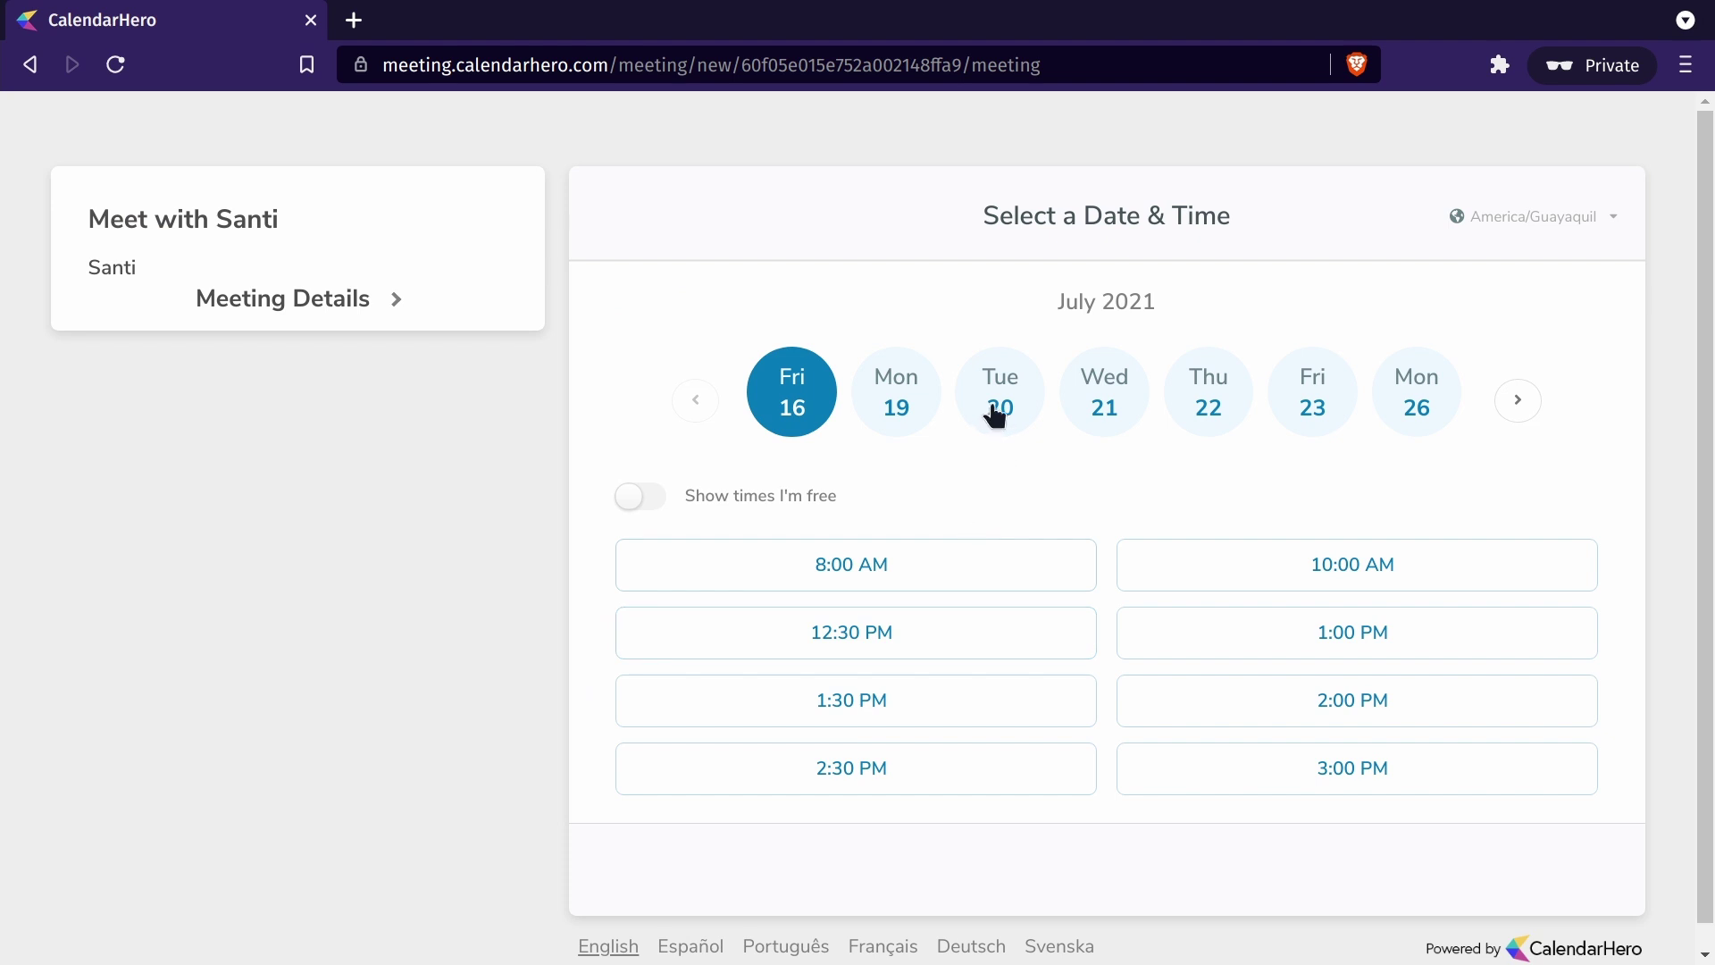
# - Check available times for July 21, 20 and 22, then select the 9:00 AM slot
pyautogui.click(1081, 400)
pyautogui.click(983, 398)
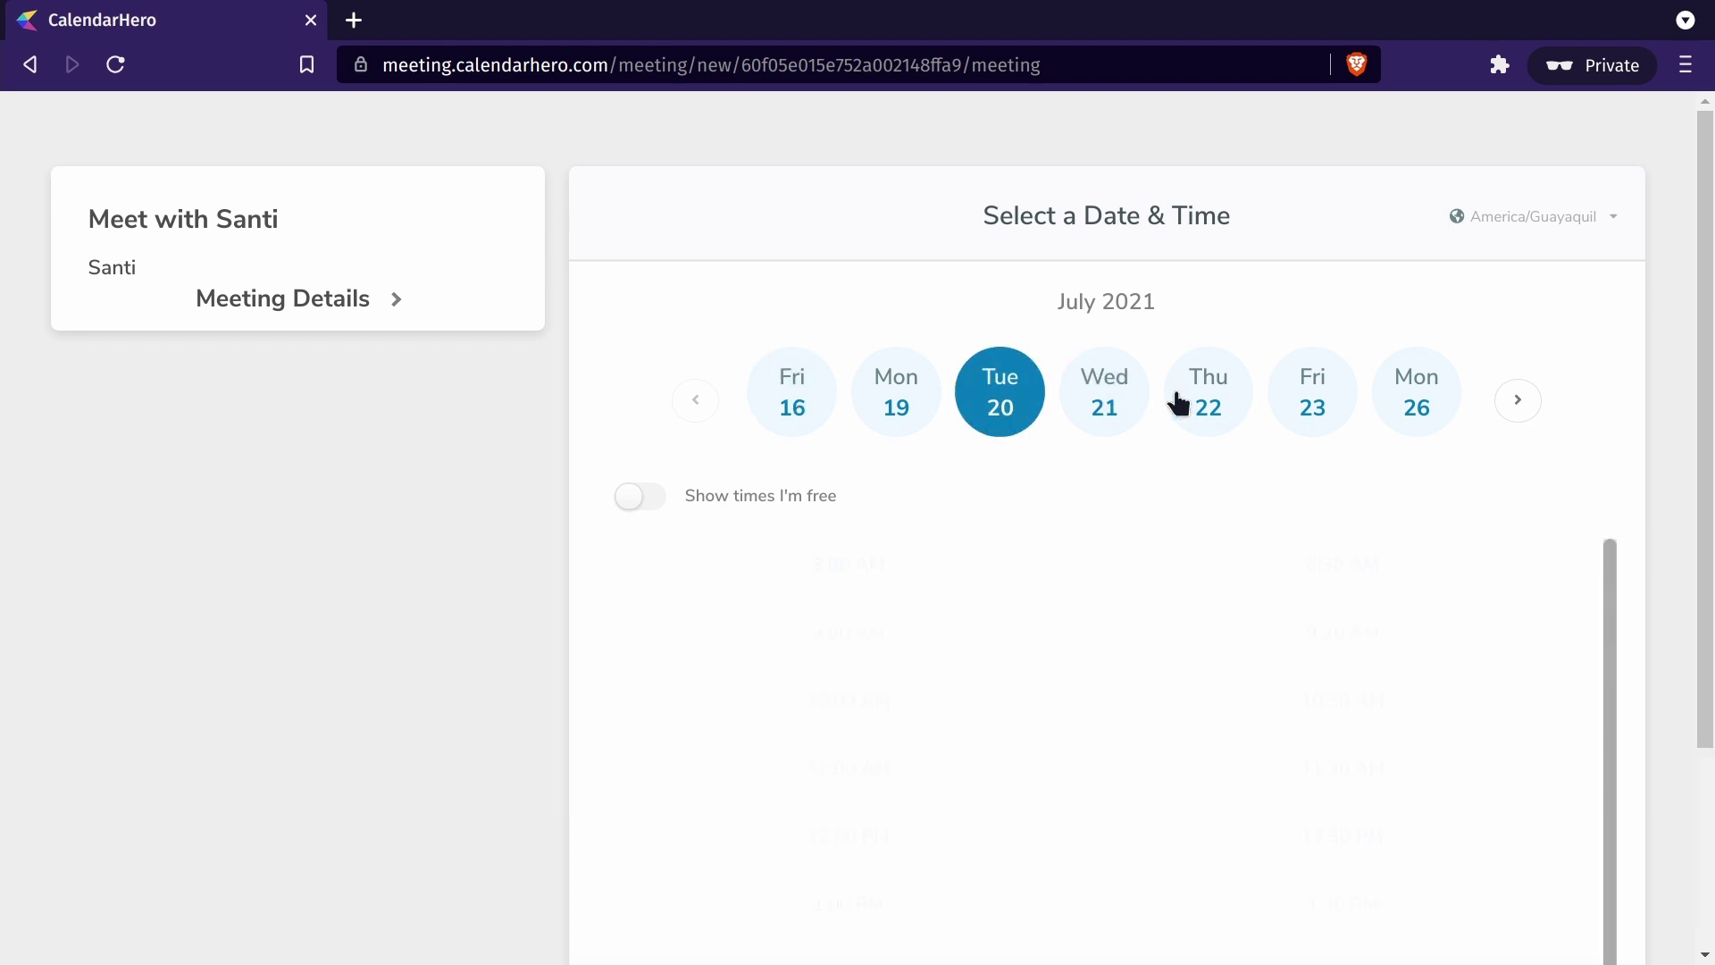
pyautogui.click(1242, 404)
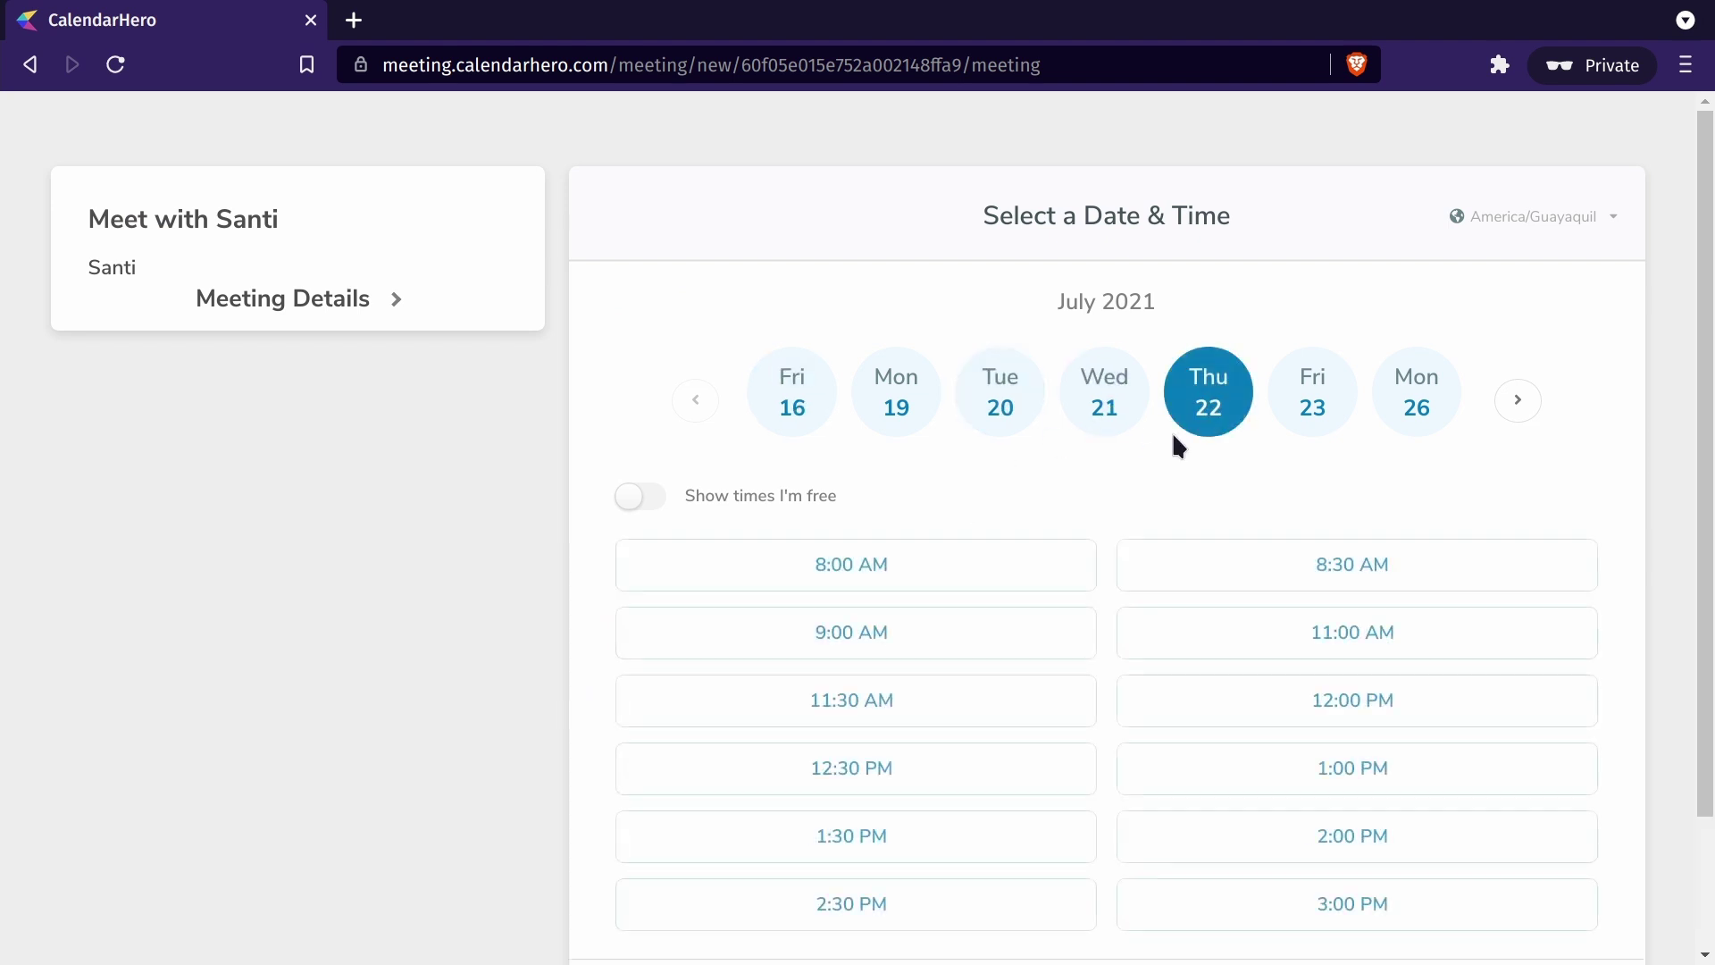
pyautogui.click(932, 627)
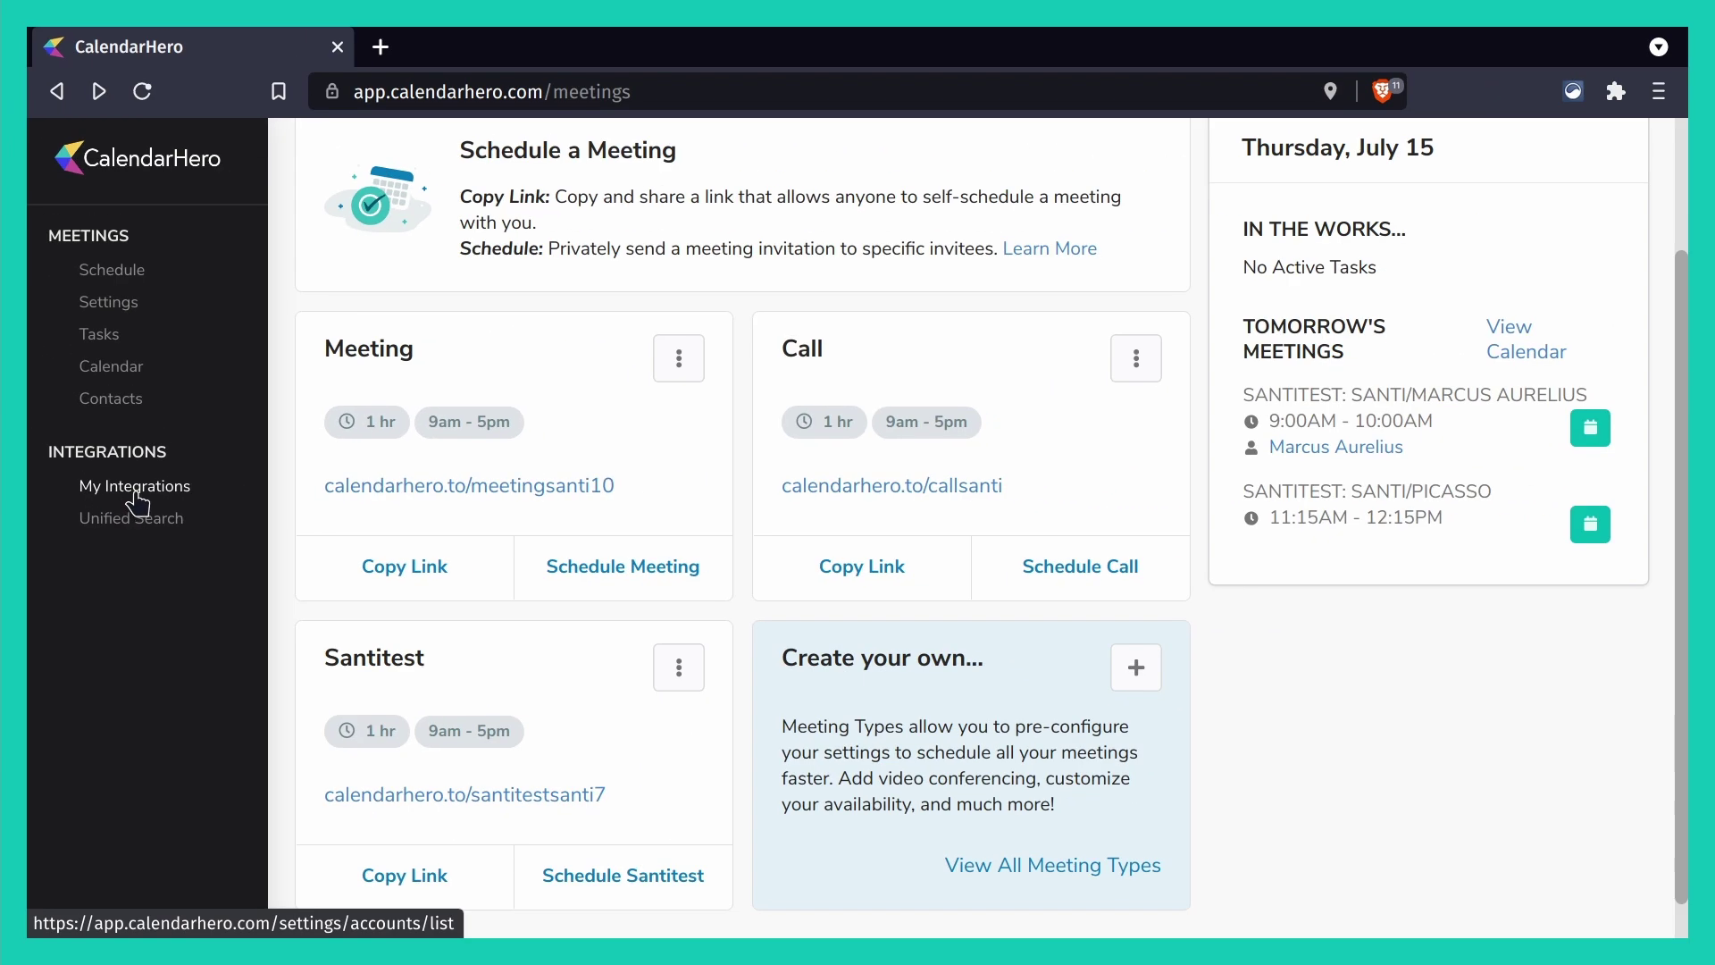
# - Go from My Integrations to the directory of integrations available to add
pyautogui.click(132, 492)
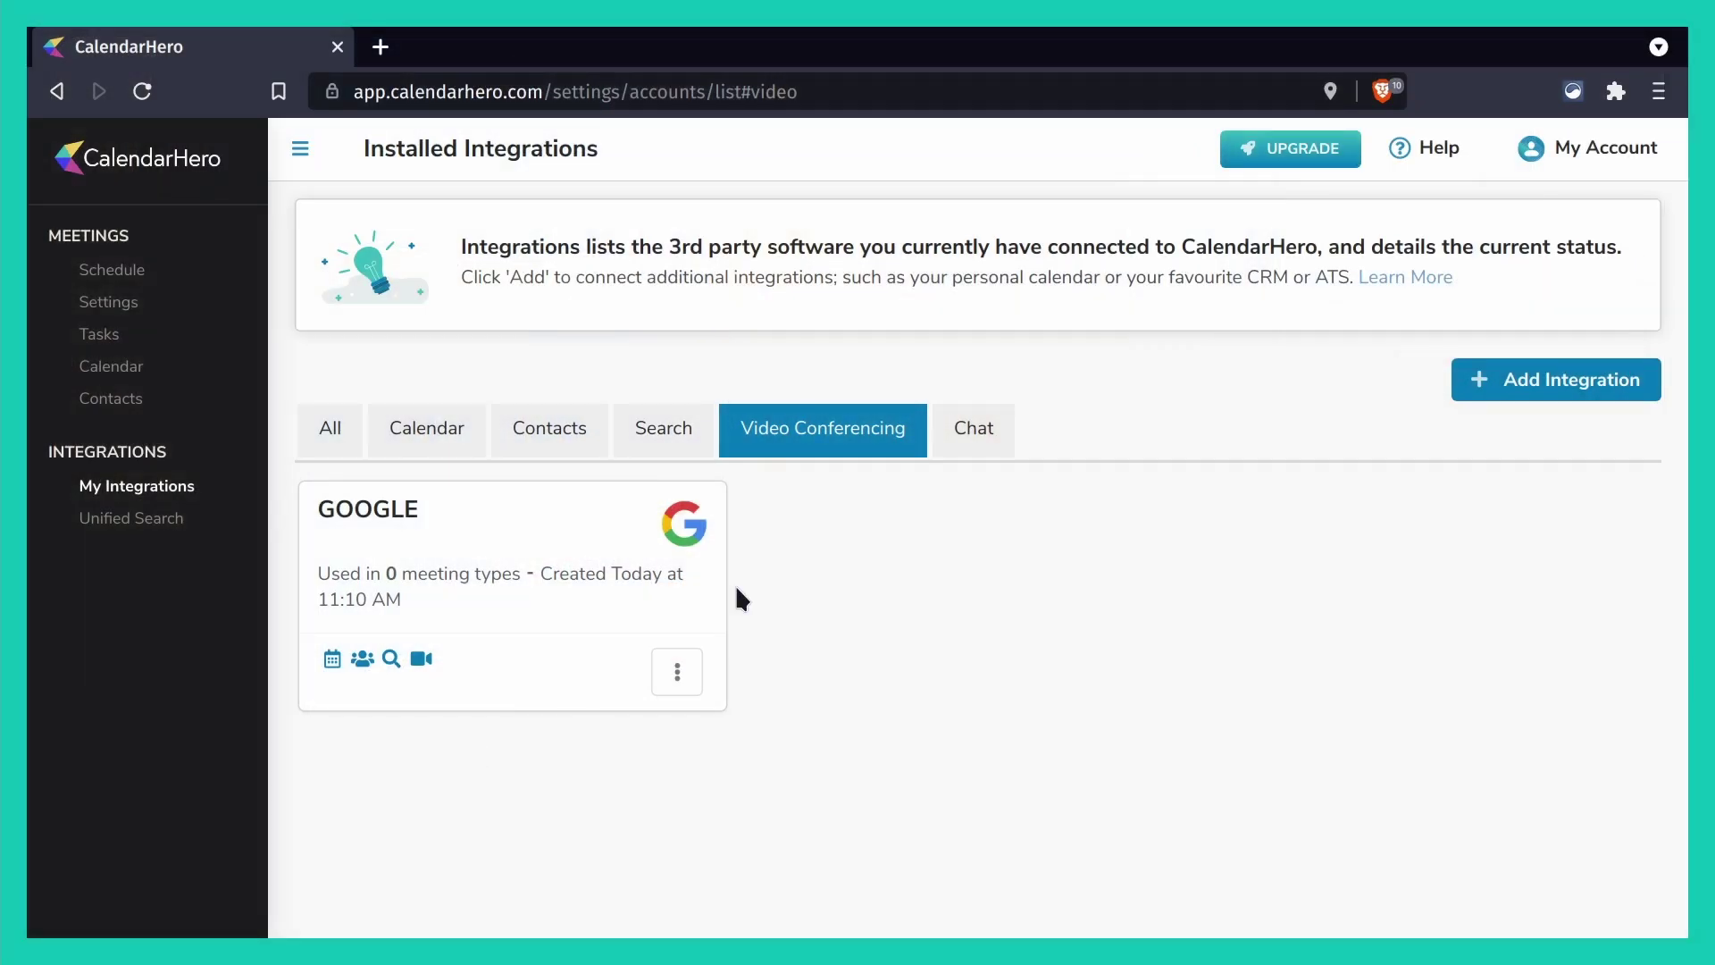
pyautogui.click(1577, 395)
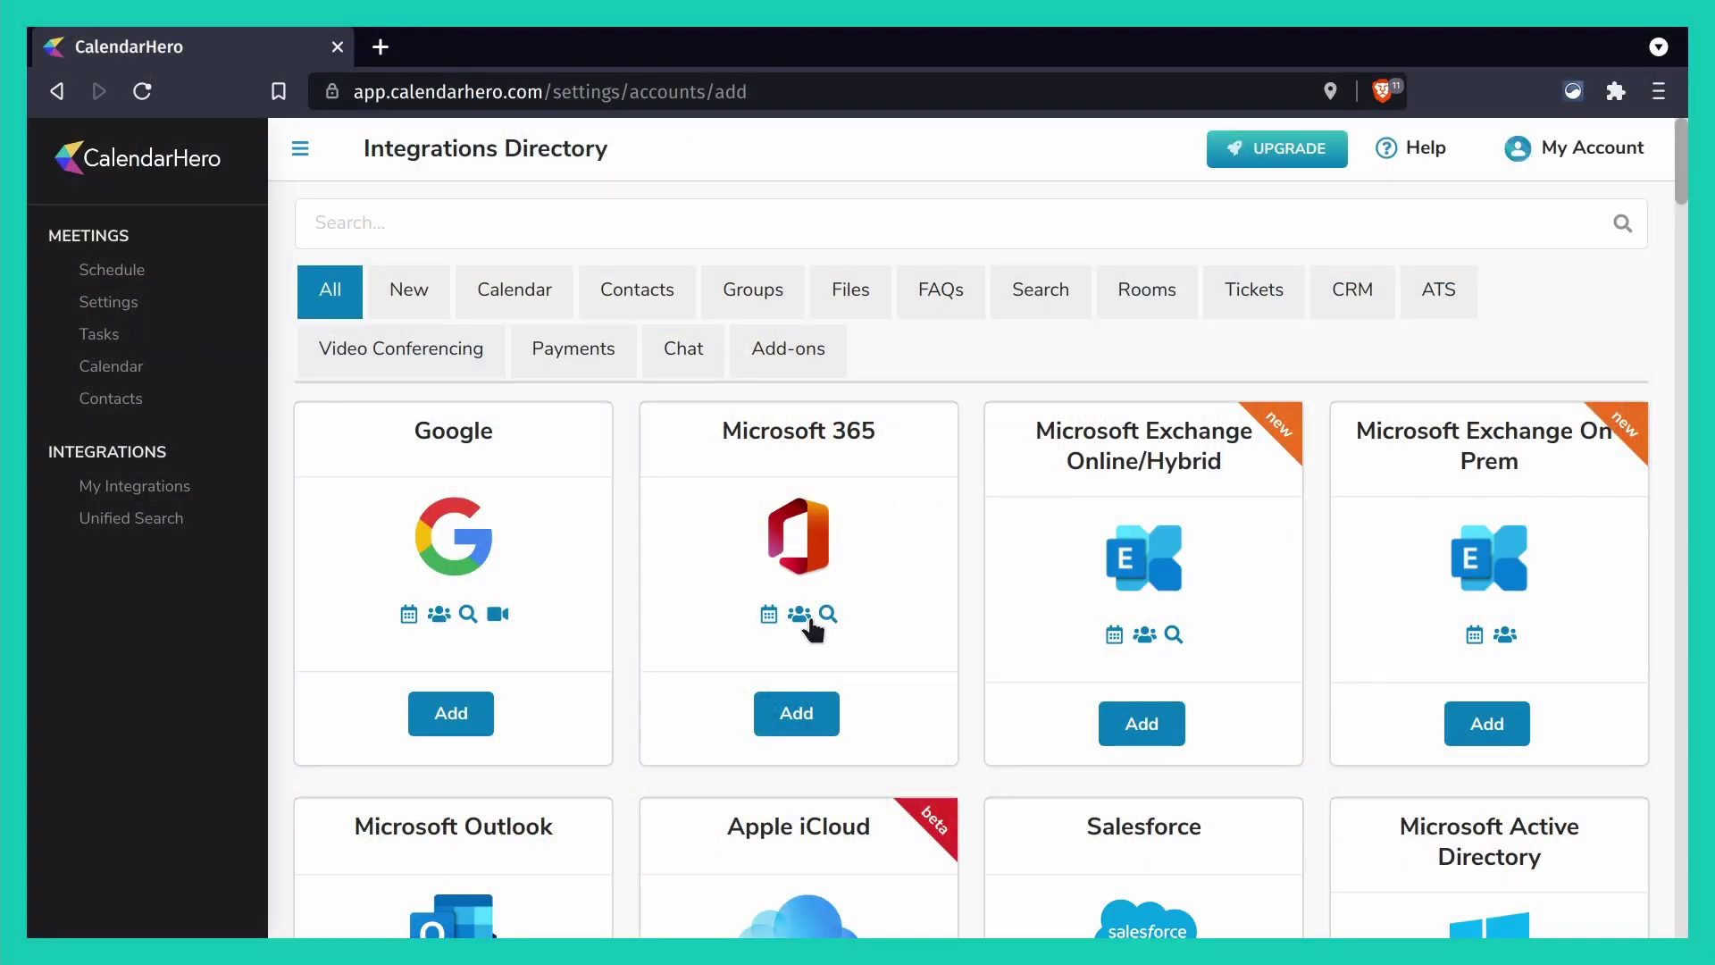
# - Search the integrations directory for 'zoom' and add the Zoom integration
pyautogui.scroll(-15, 813, 630)
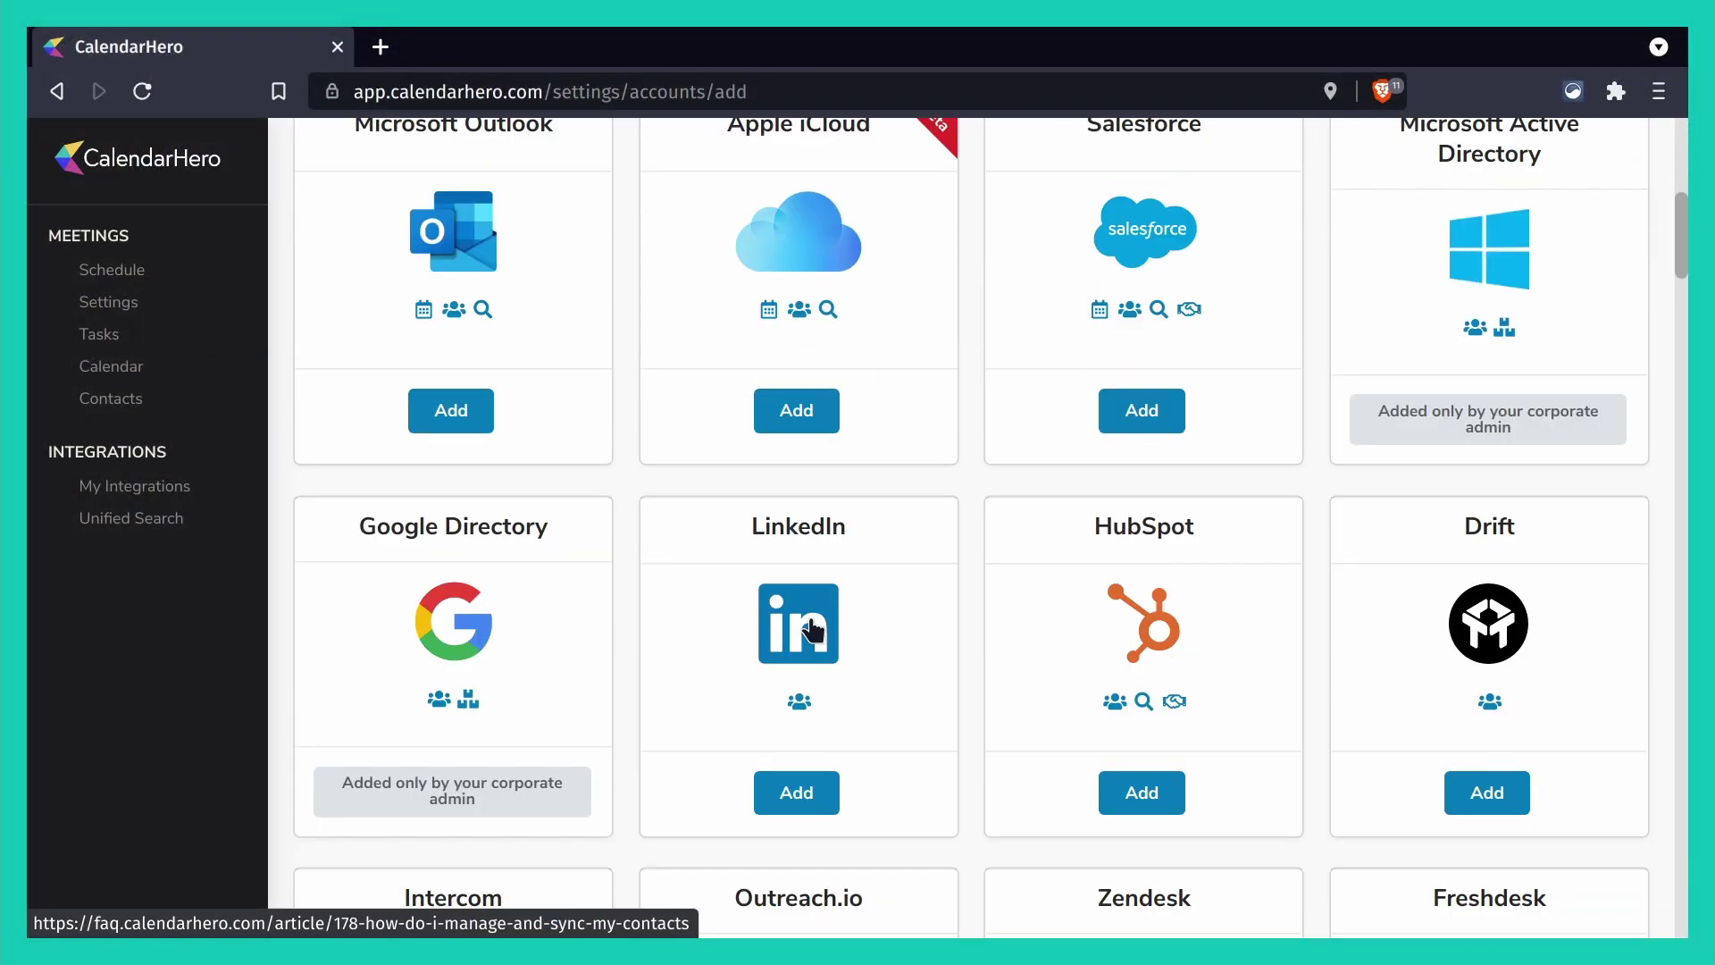
pyautogui.scroll(-5, 813, 630)
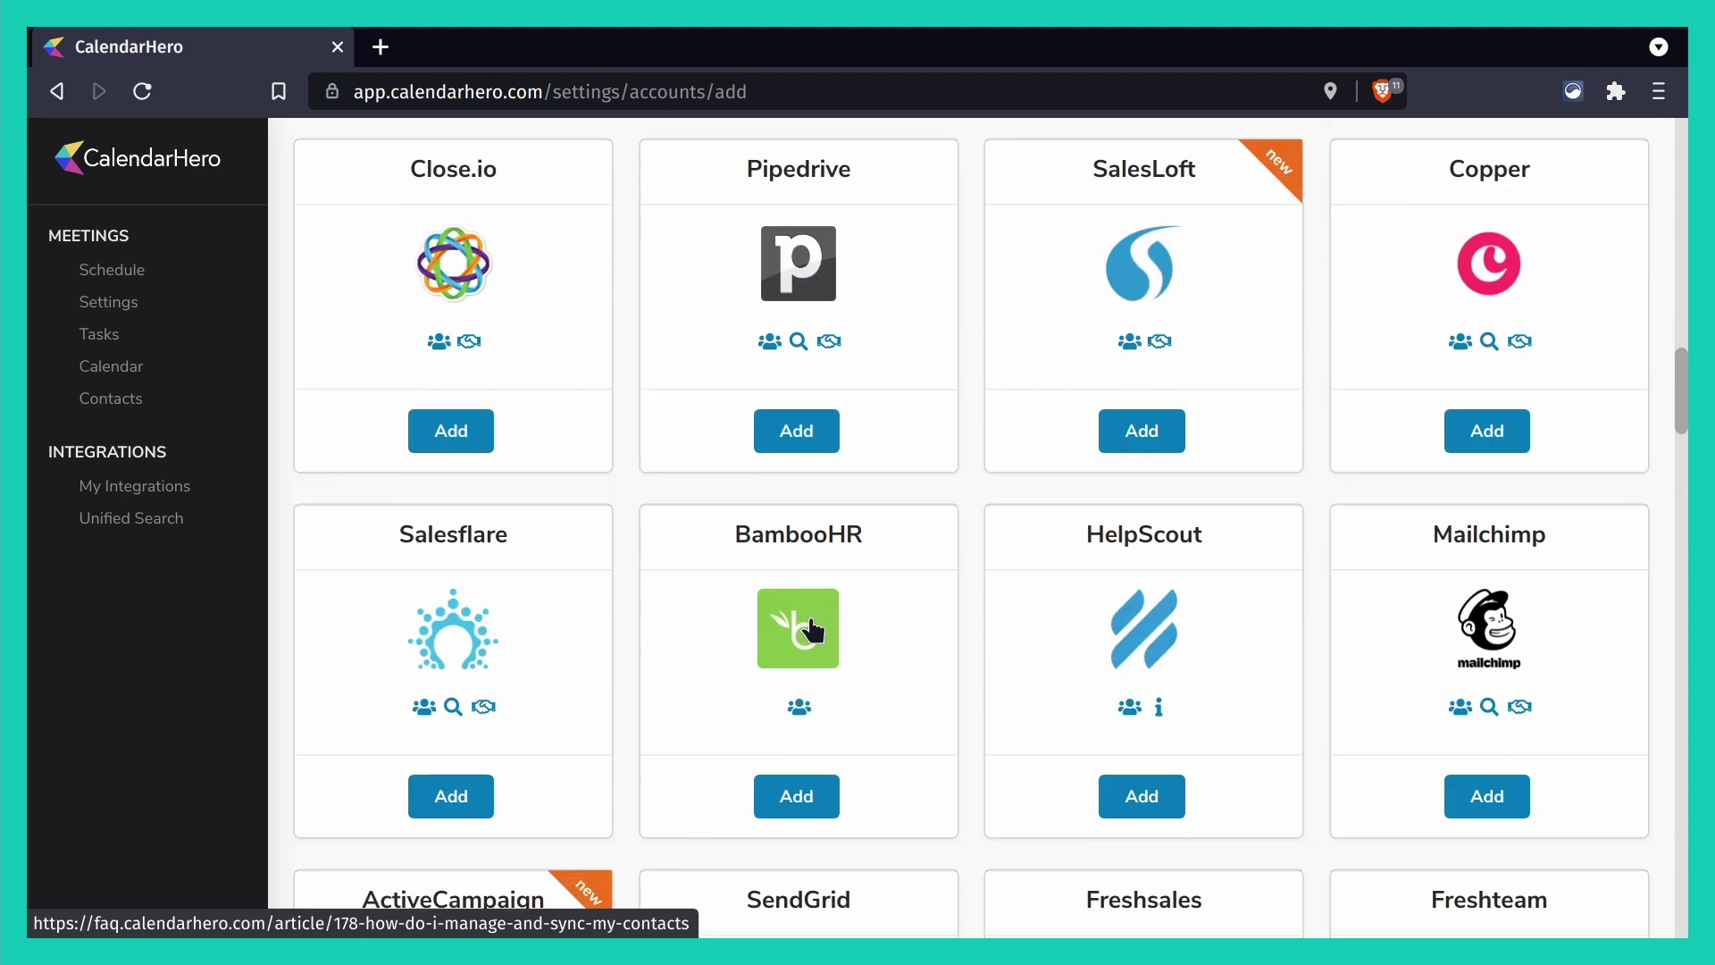
pyautogui.scroll(15, 813, 630)
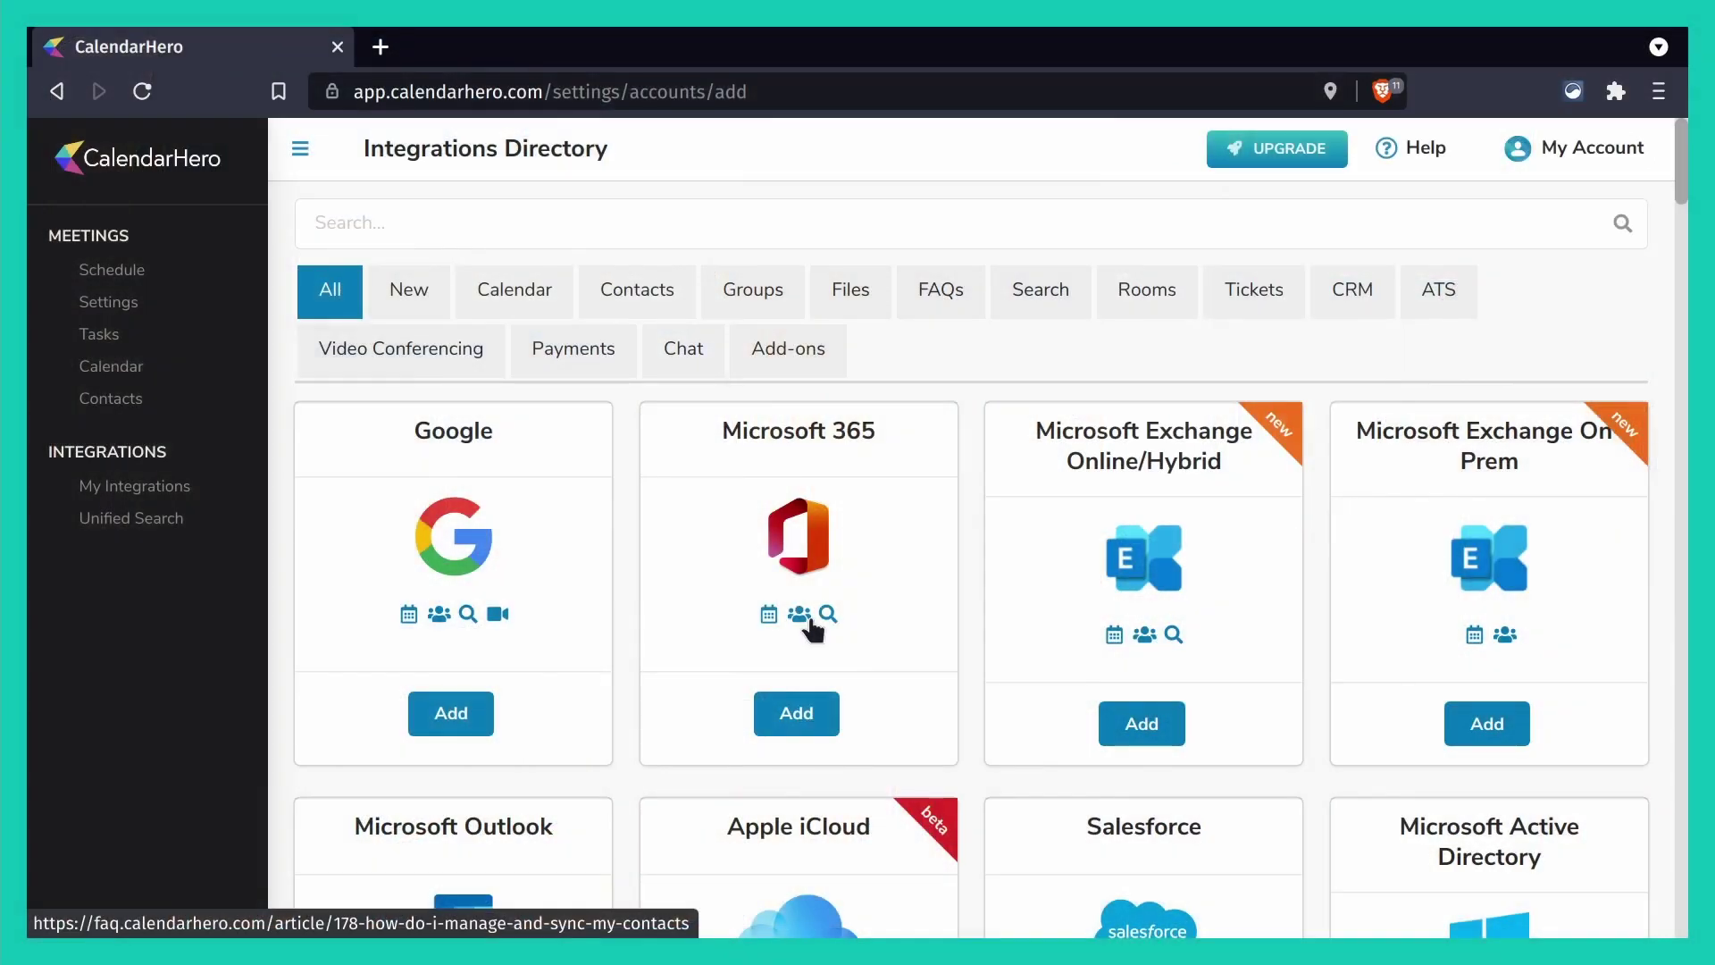
pyautogui.scroll(-20, 811, 620)
pyautogui.scroll(-20, 811, 631)
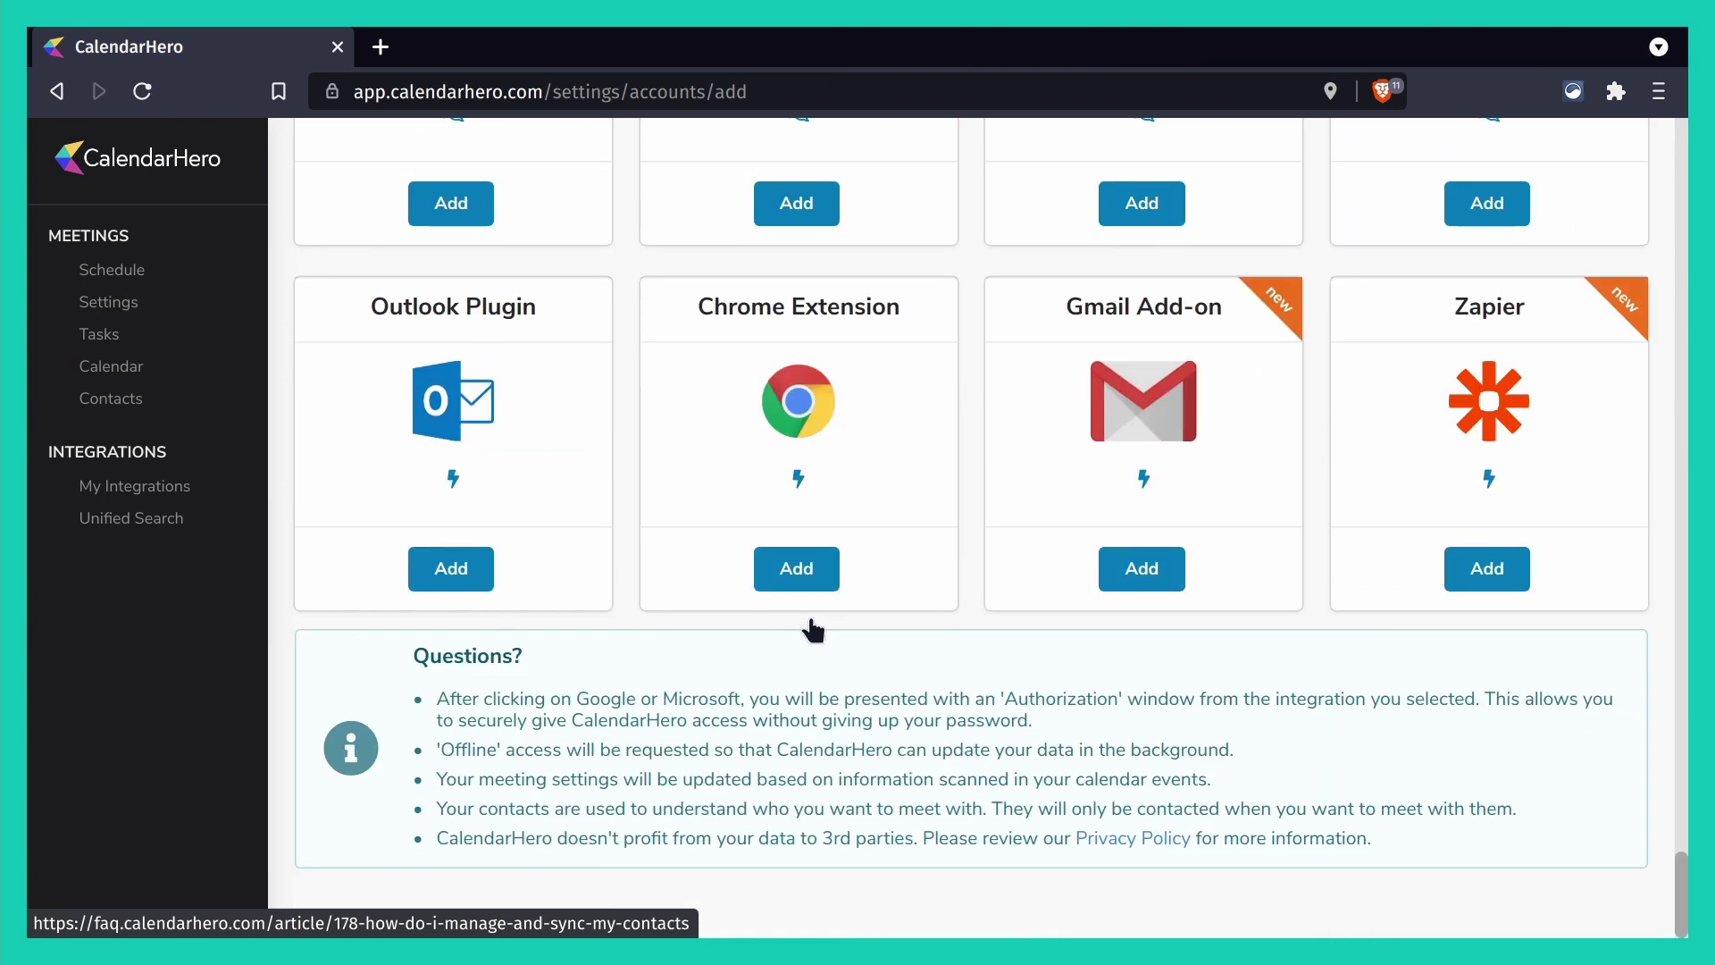
pyautogui.scroll(18, 813, 630)
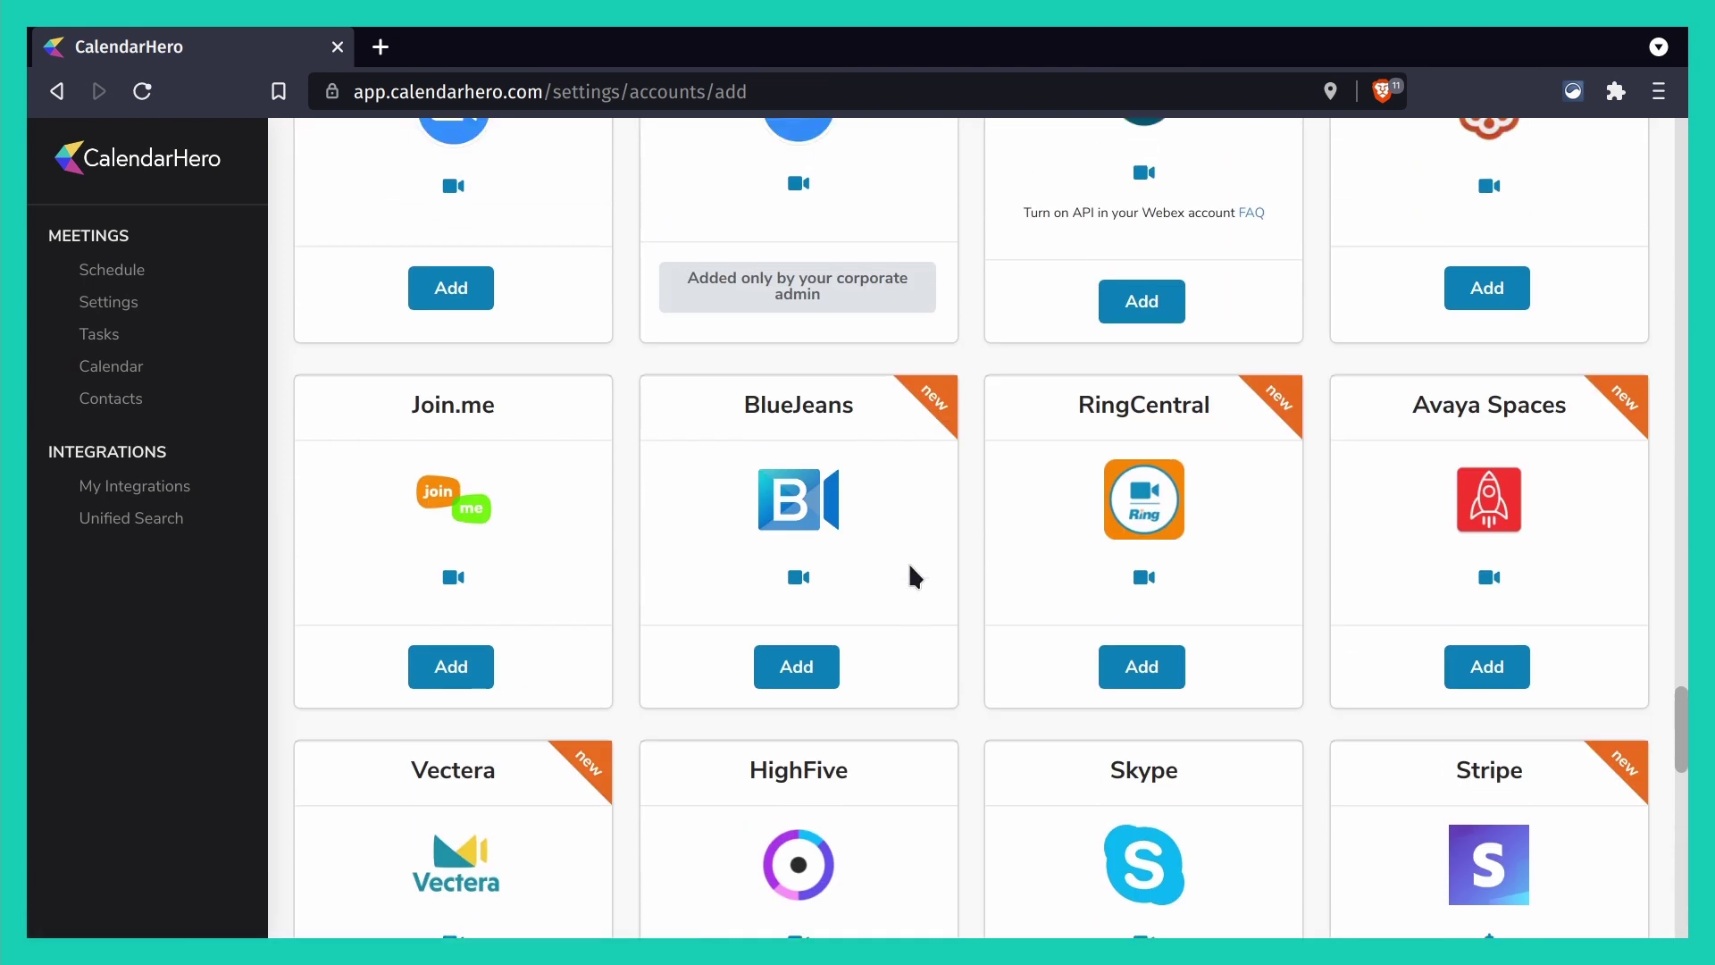
pyautogui.scroll(20, 910, 566)
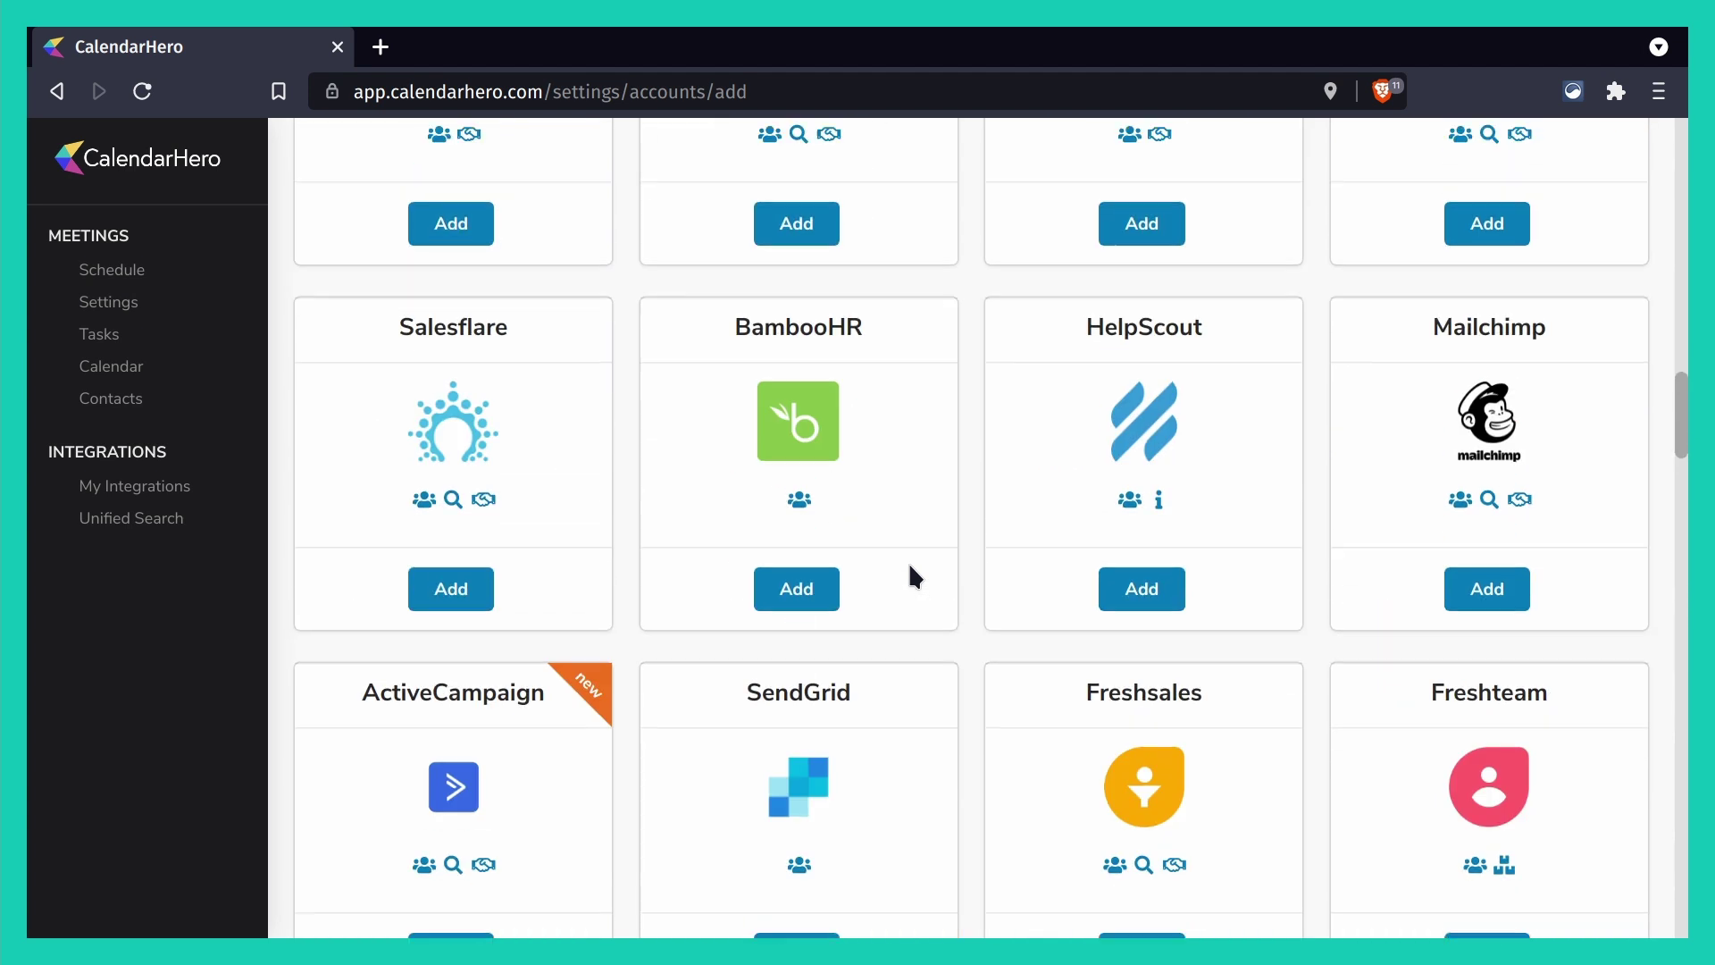
pyautogui.scroll(20, 910, 565)
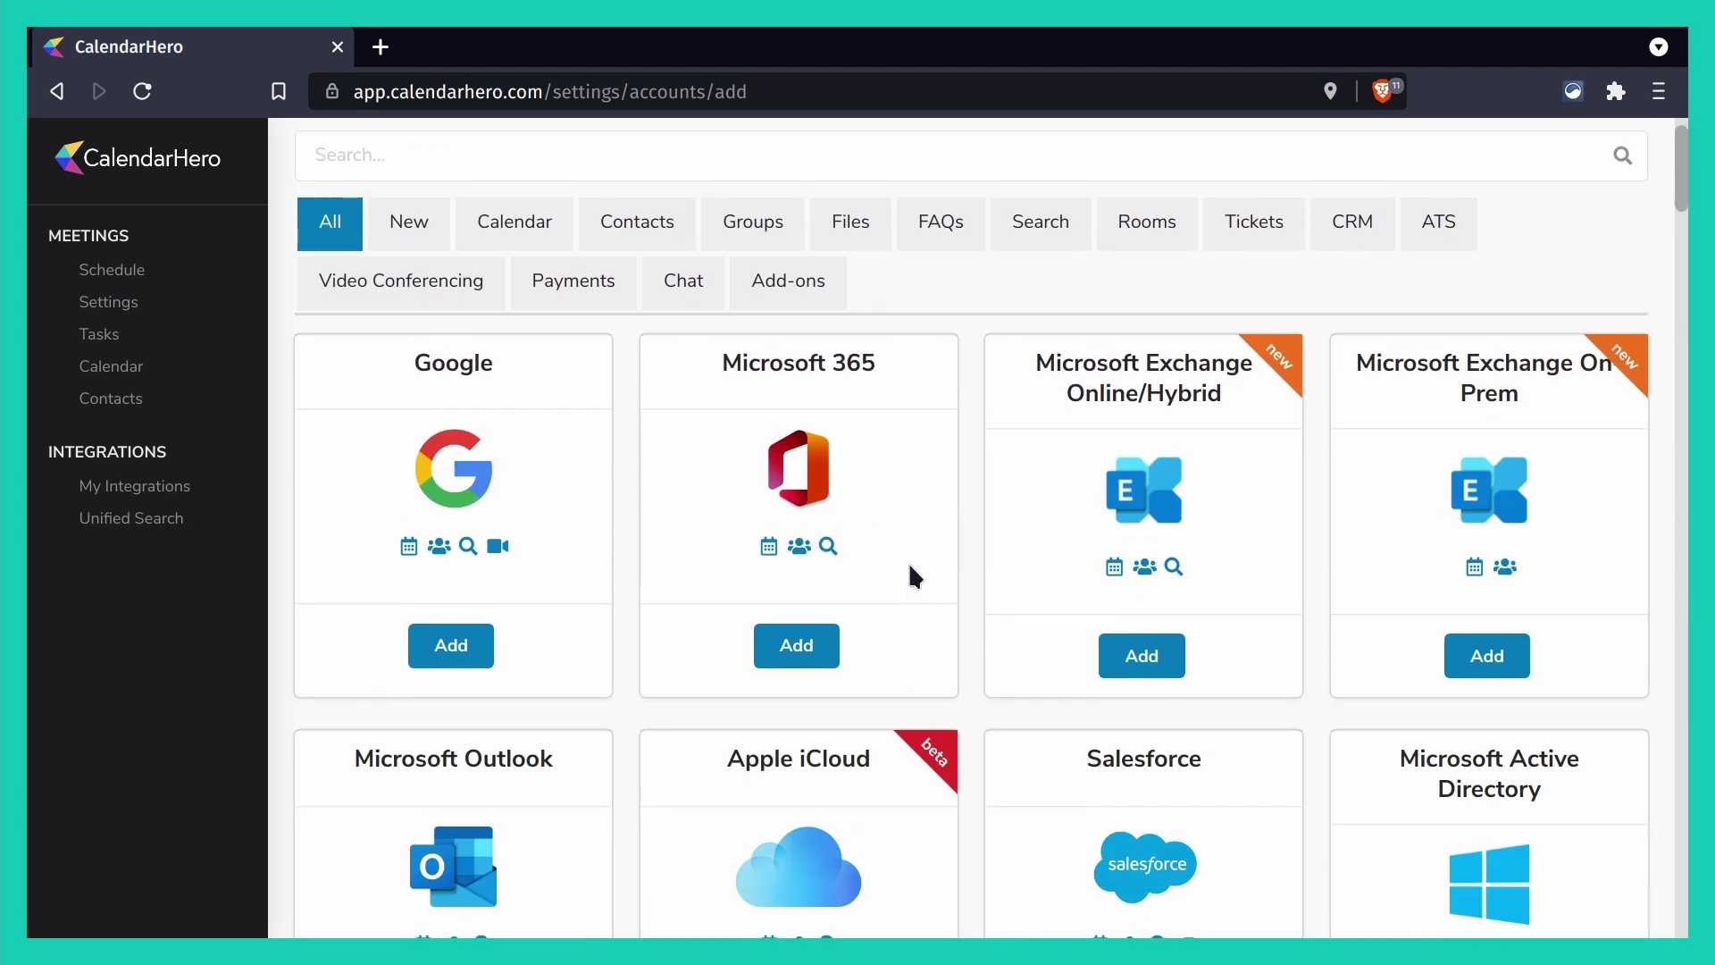
pyautogui.scroll(2, 908, 561)
pyautogui.click(770, 229)
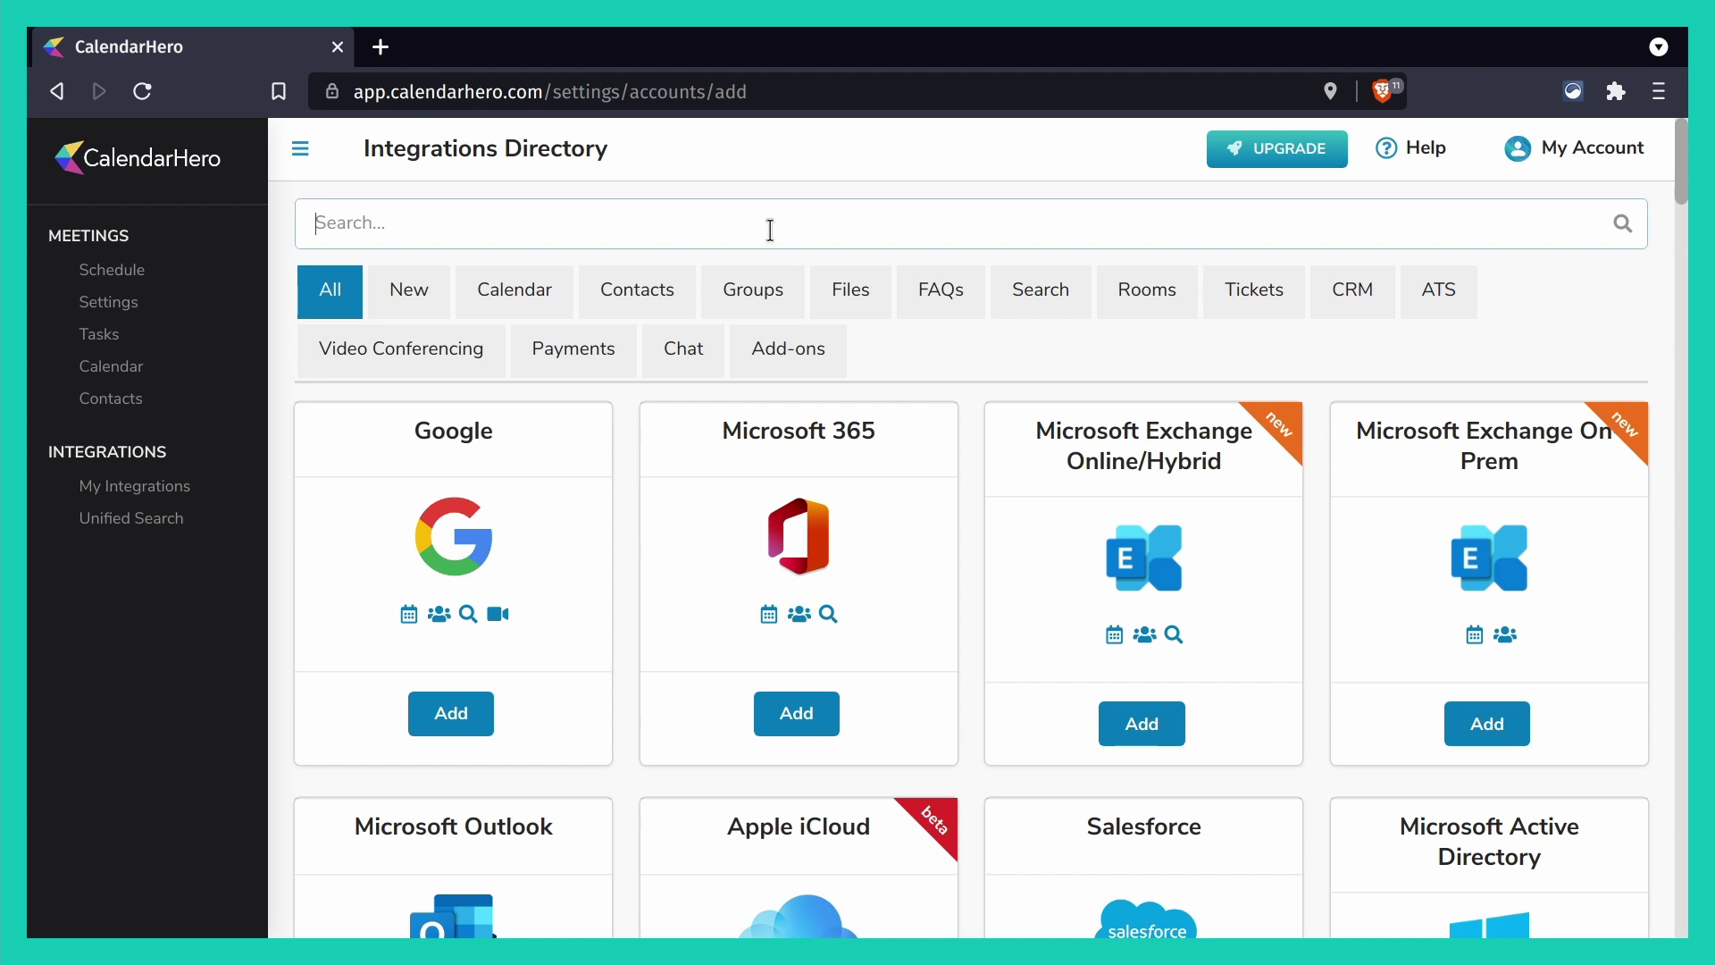
pyautogui.write('zoom')
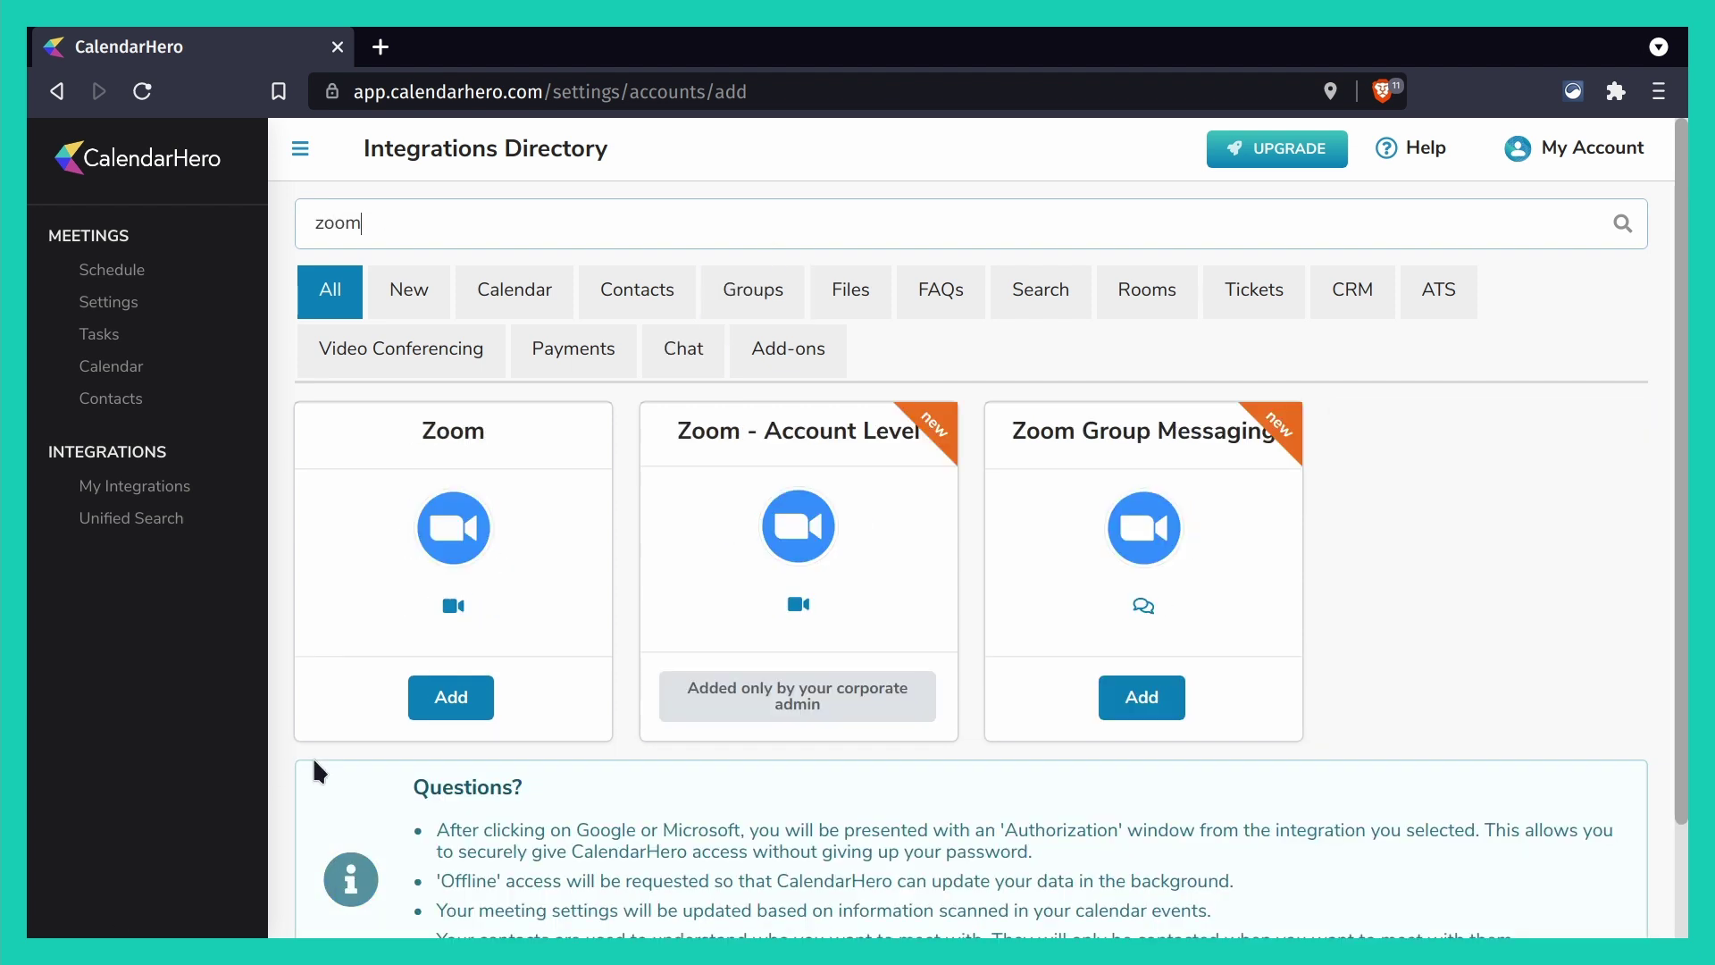
pyautogui.click(446, 706)
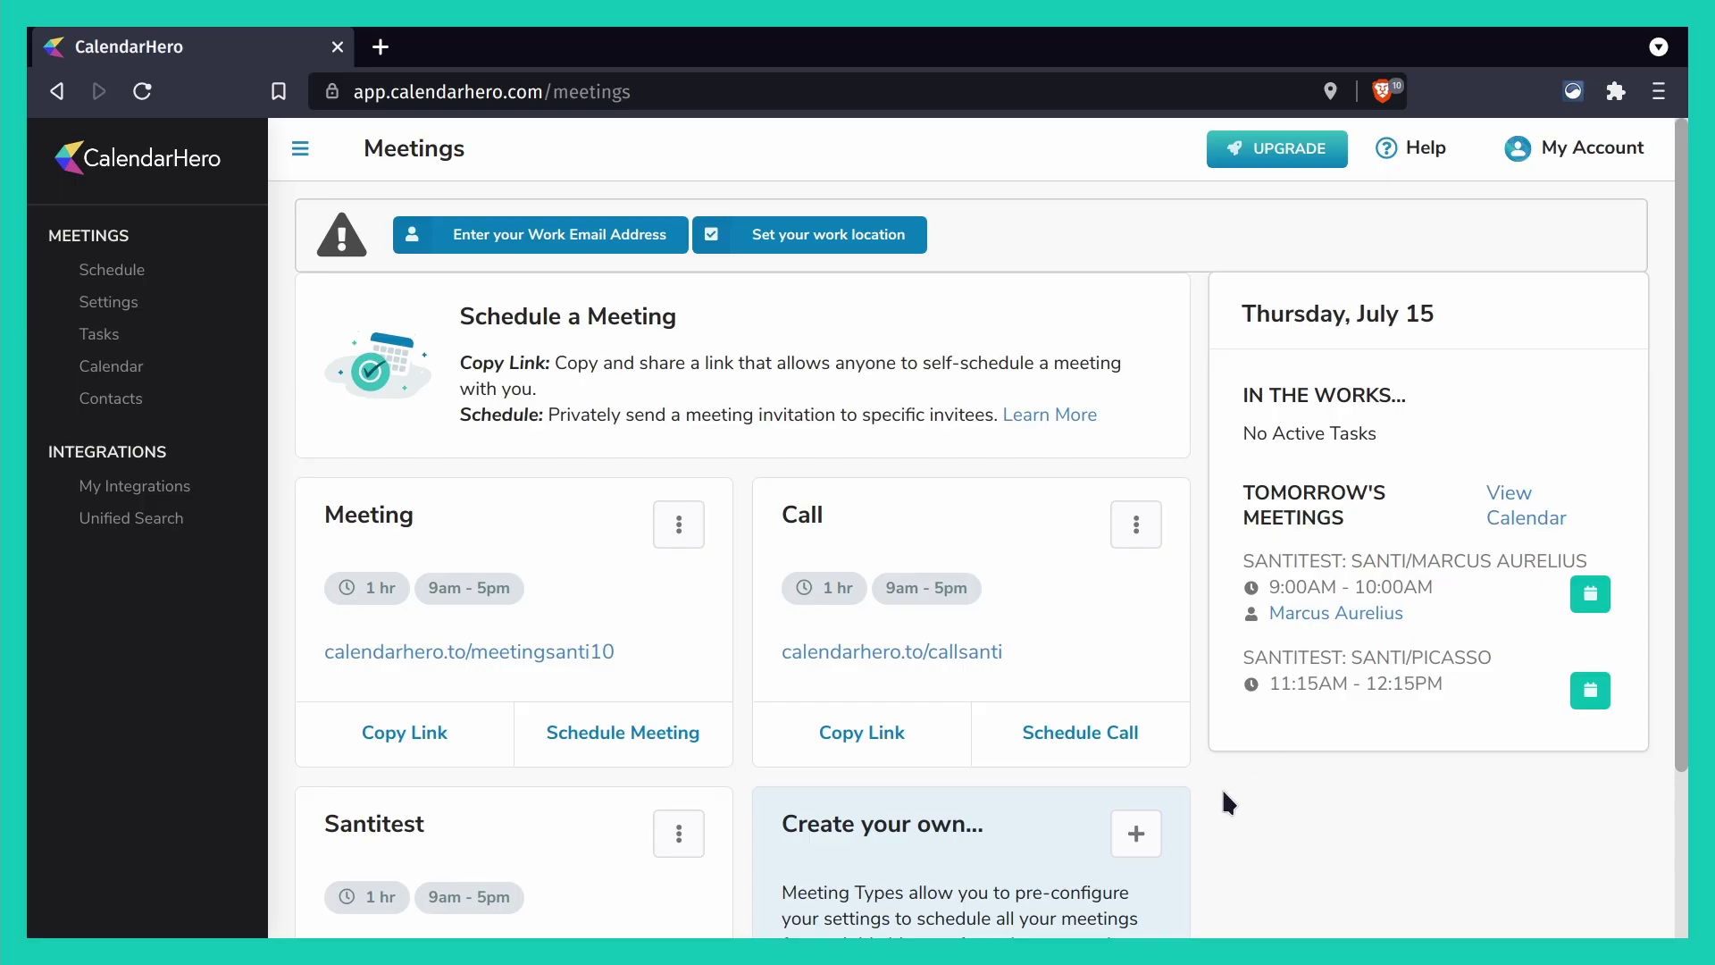
# - Go from the Meetings page to the full list of meeting types
pyautogui.scroll(-2, 1223, 788)
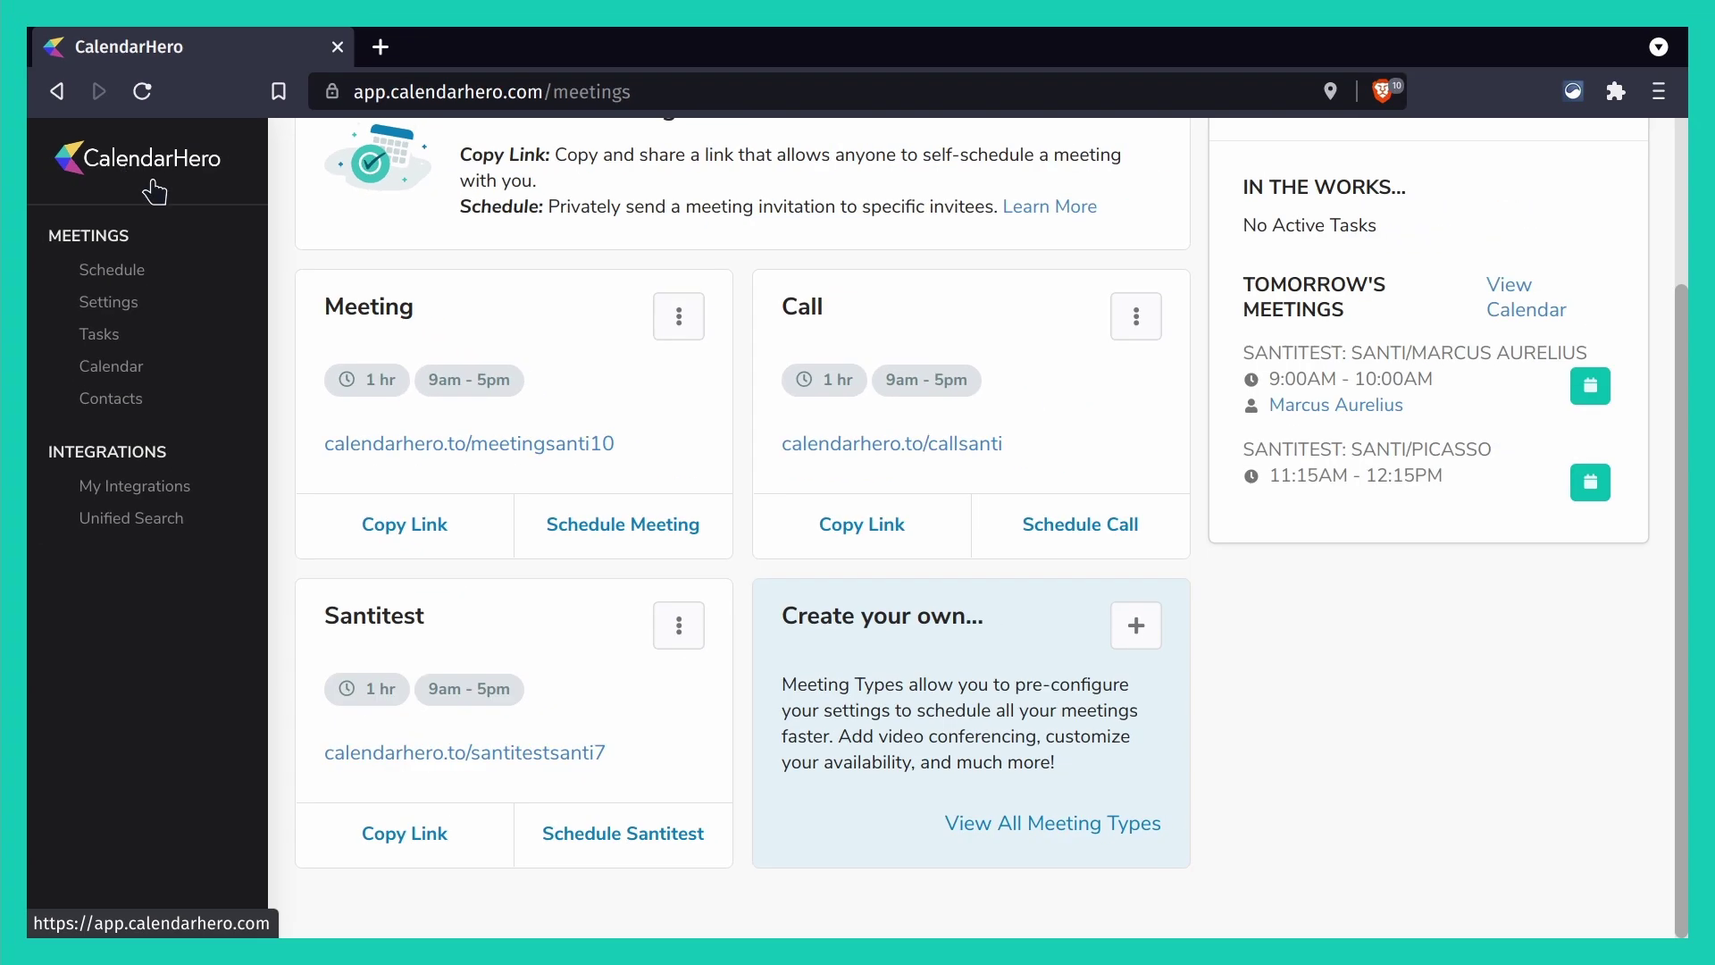
pyautogui.click(1084, 831)
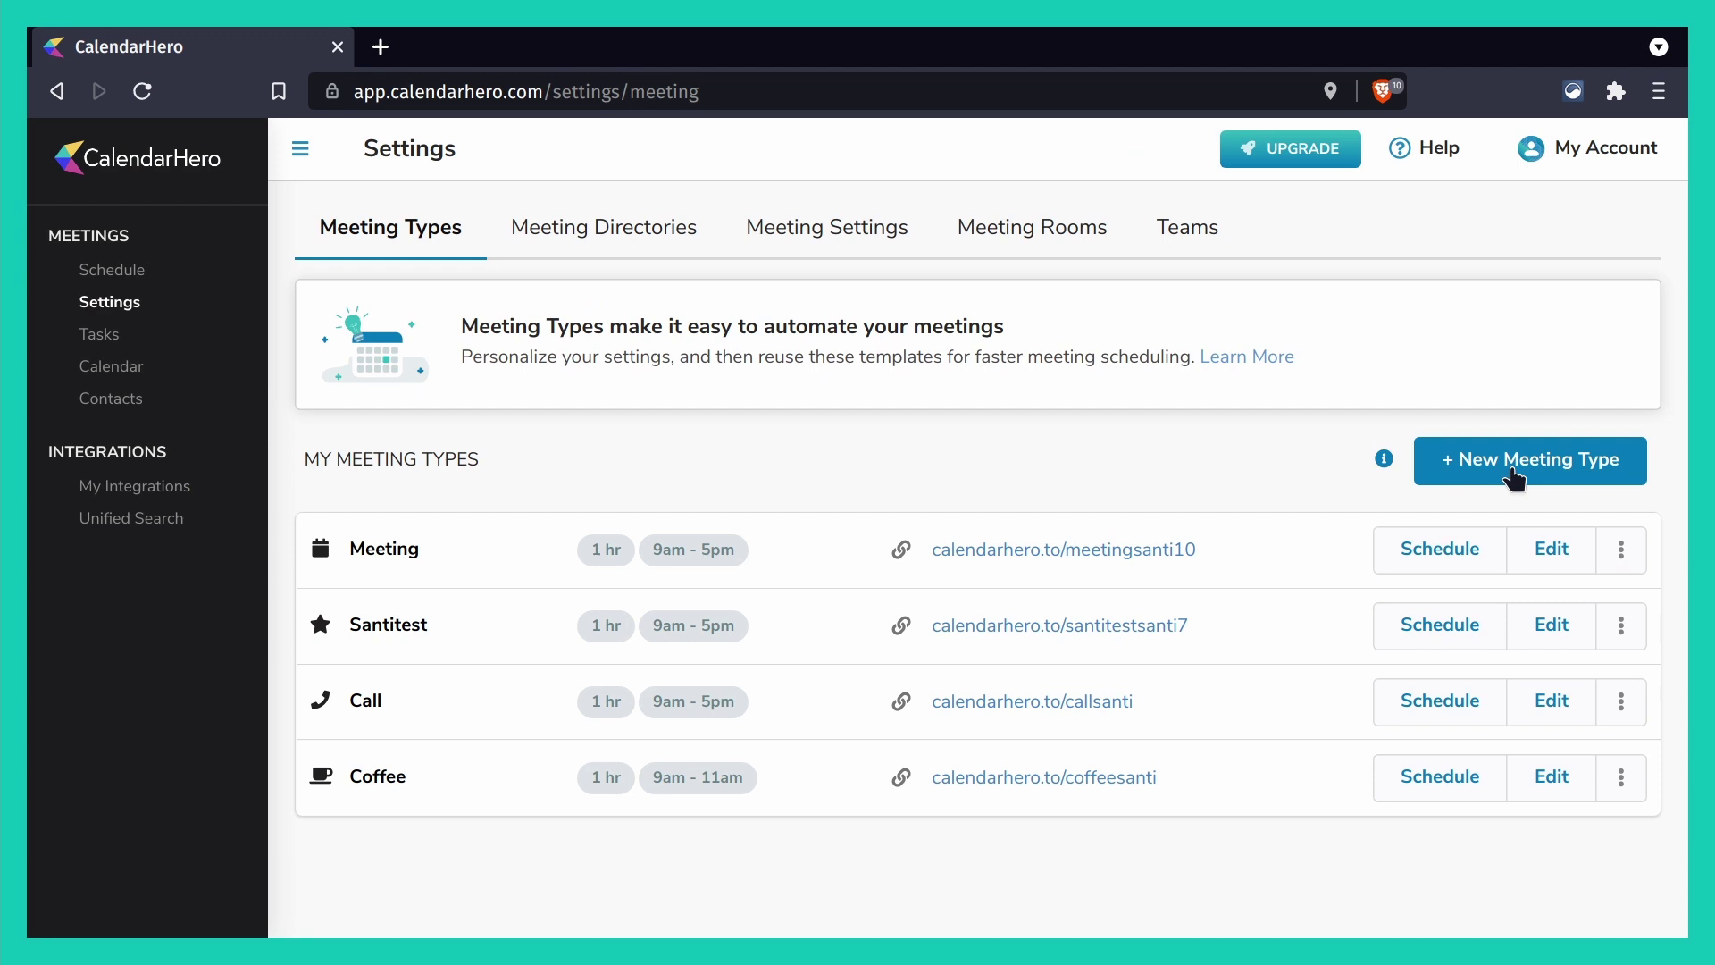
# - Start a new meeting type to reveal the Meeting / Group Class choice
pyautogui.click(1516, 480)
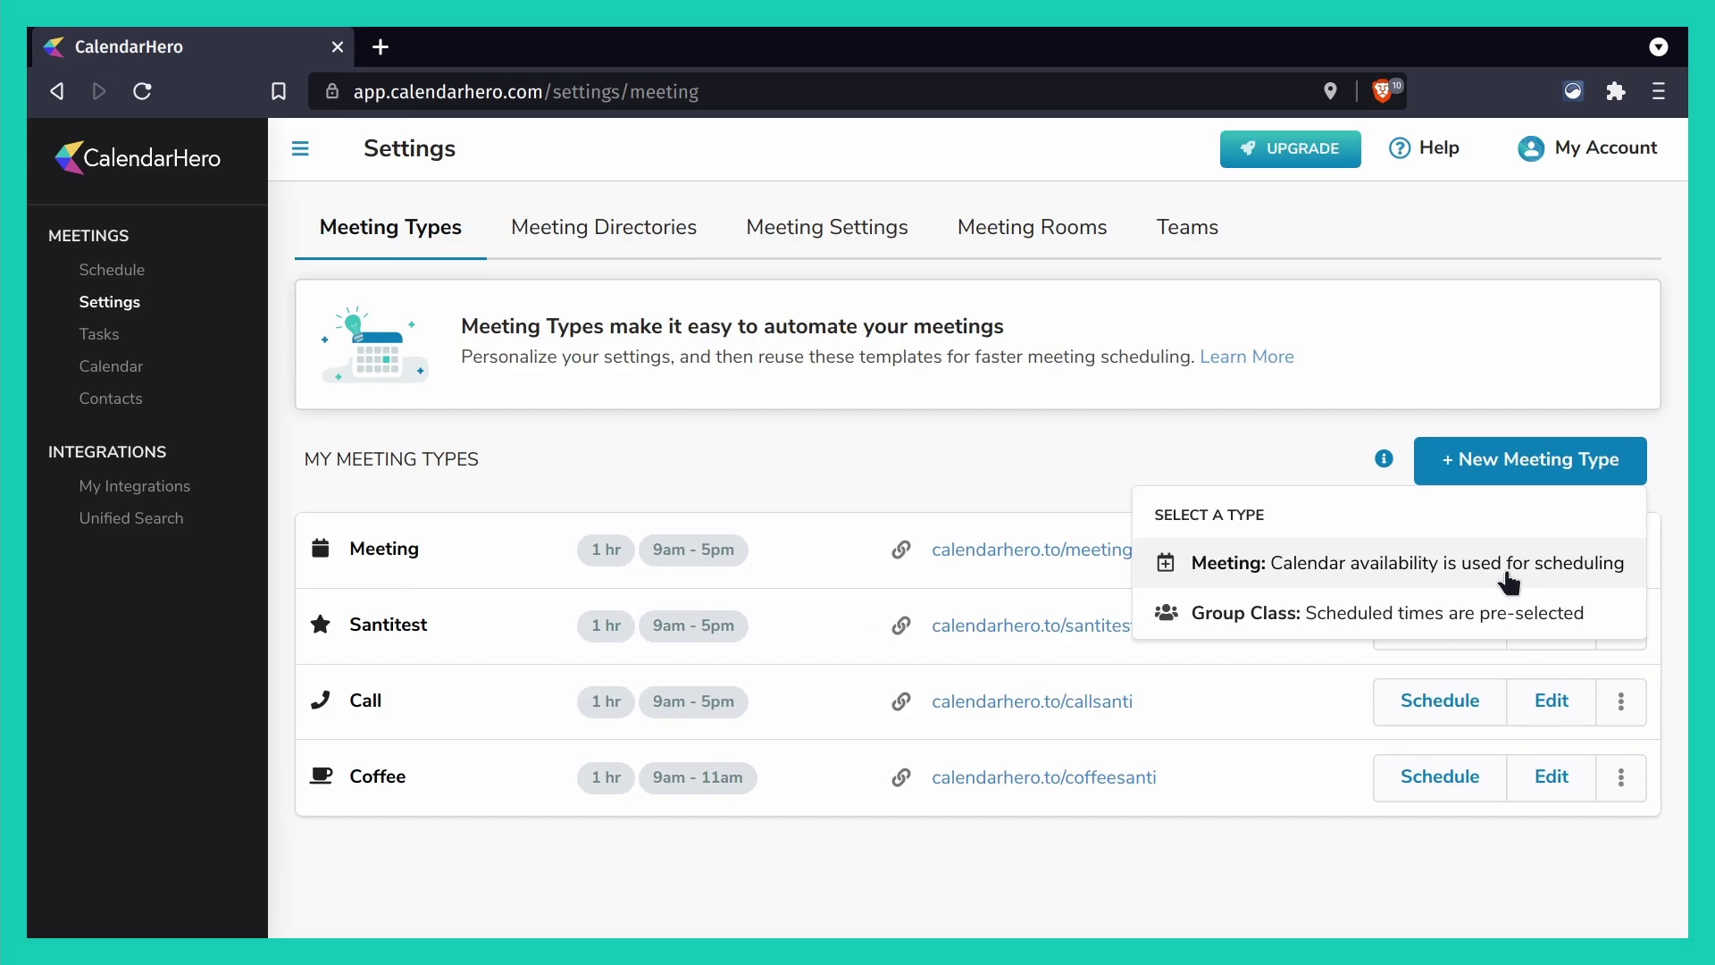
# - Choose Meeting as the new type and start entering its name, 'santitest'
pyautogui.click(1474, 572)
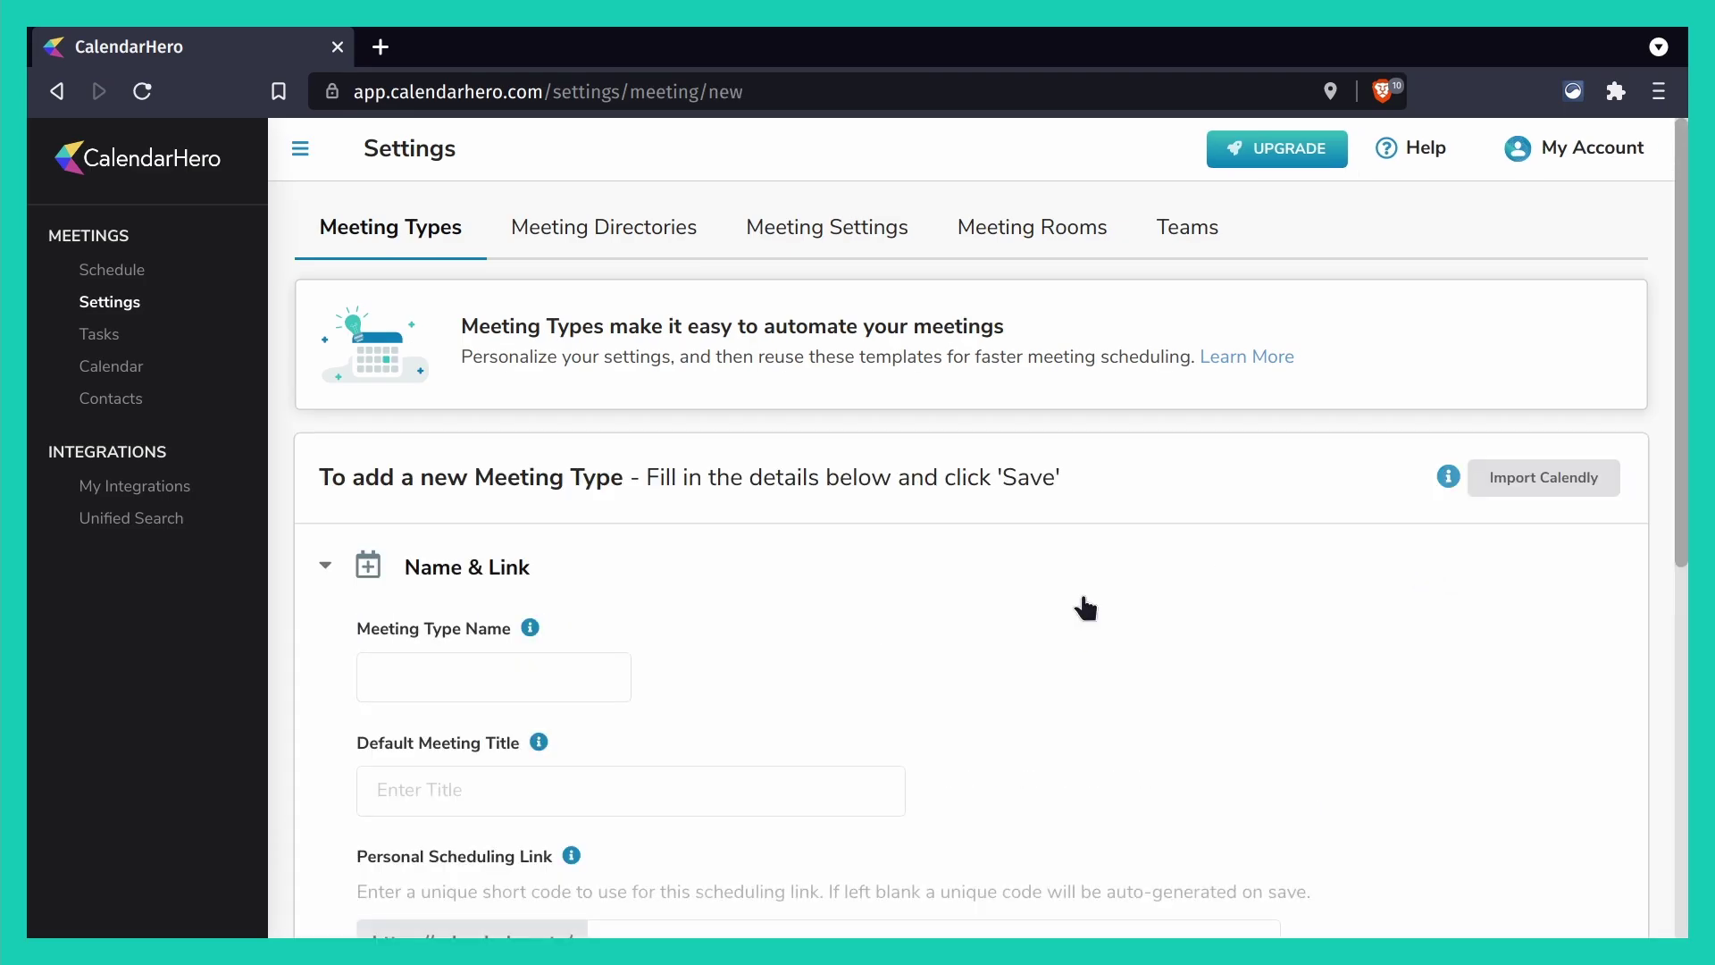
pyautogui.scroll(-1, 722, 693)
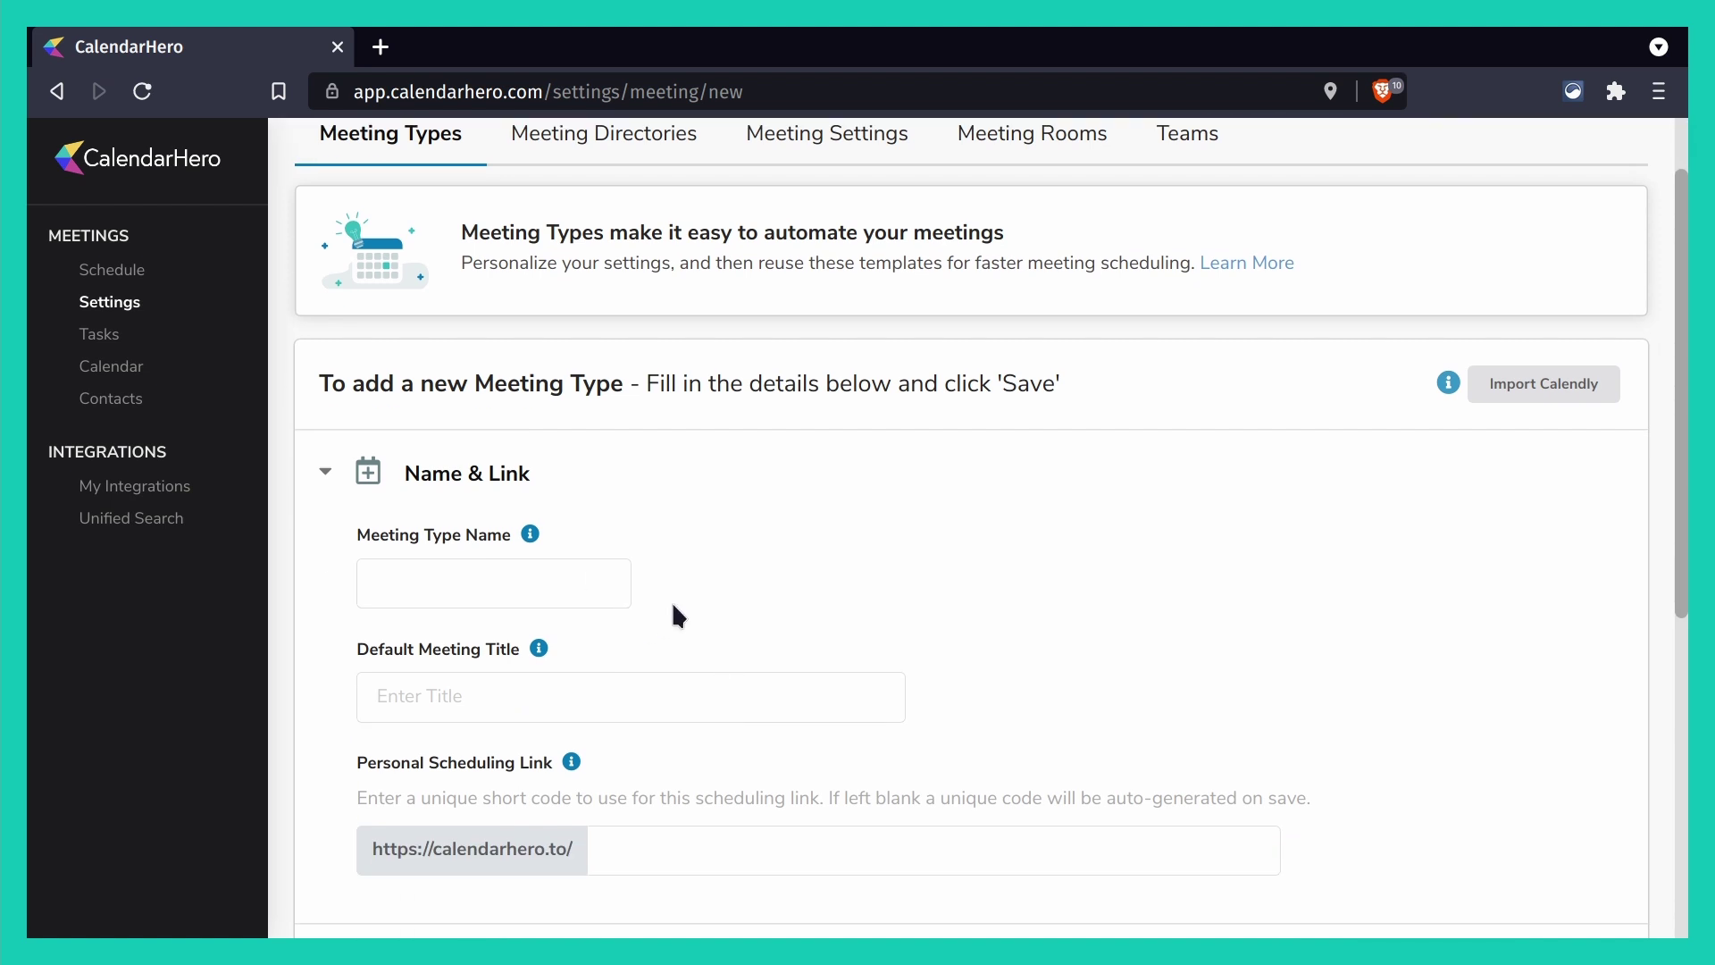
pyautogui.scroll(-1, 679, 617)
pyautogui.click(434, 514)
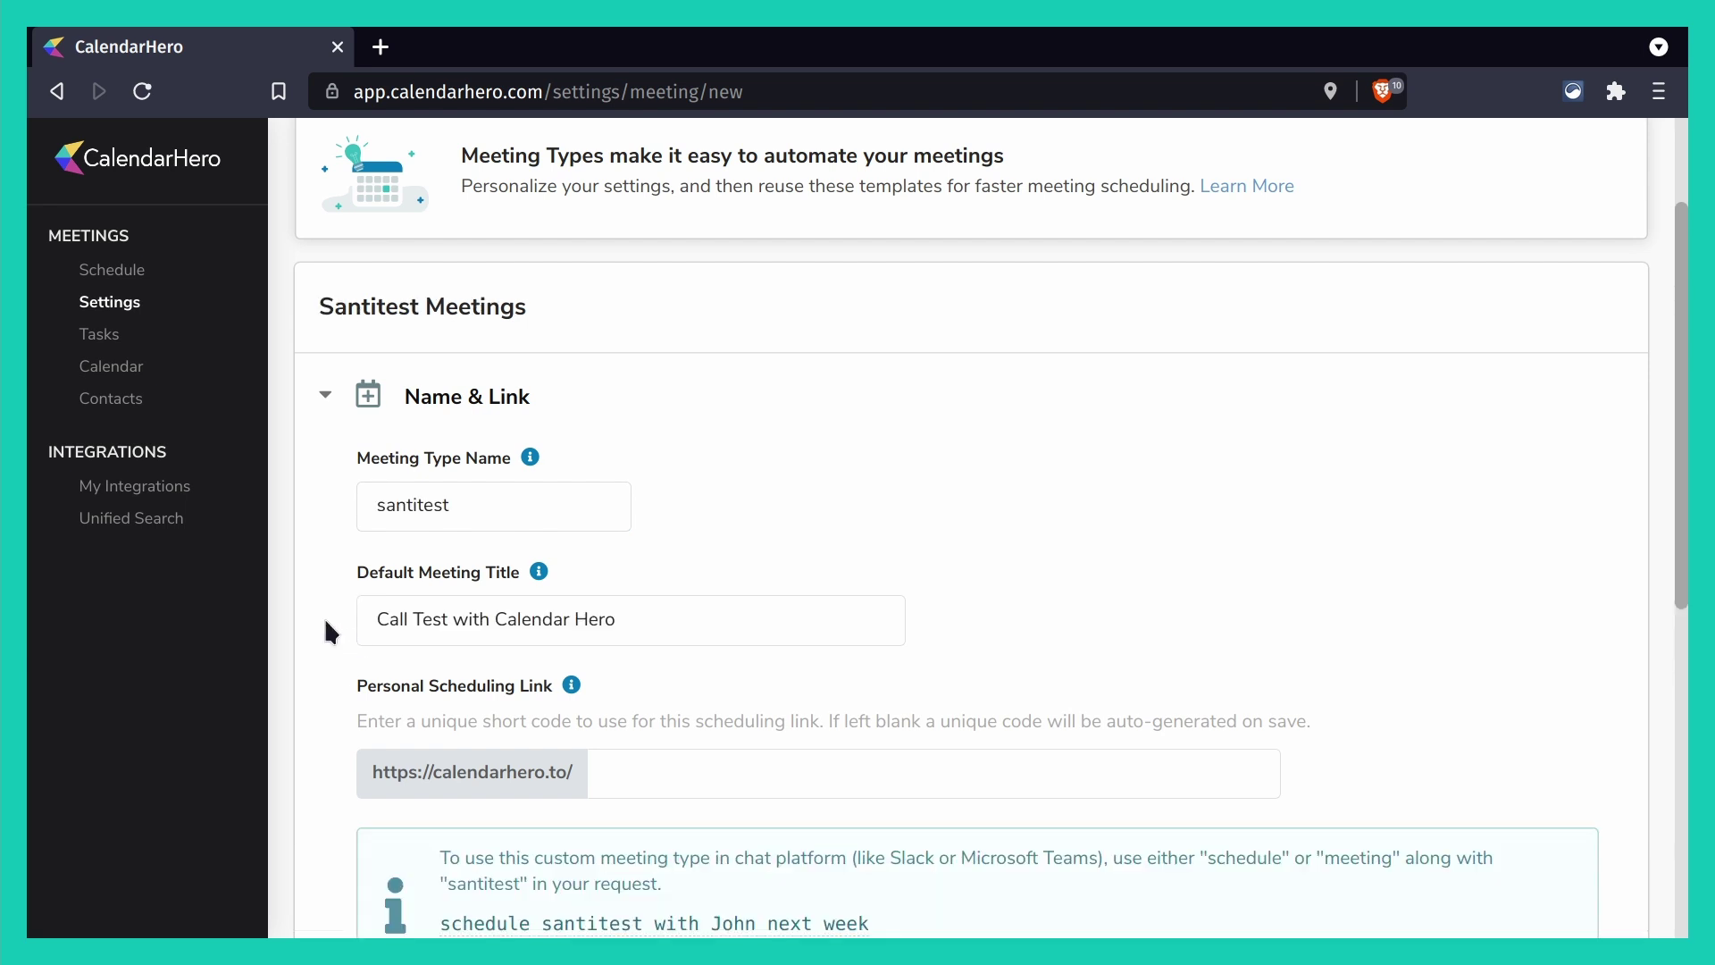
pyautogui.scroll(-2, 324, 619)
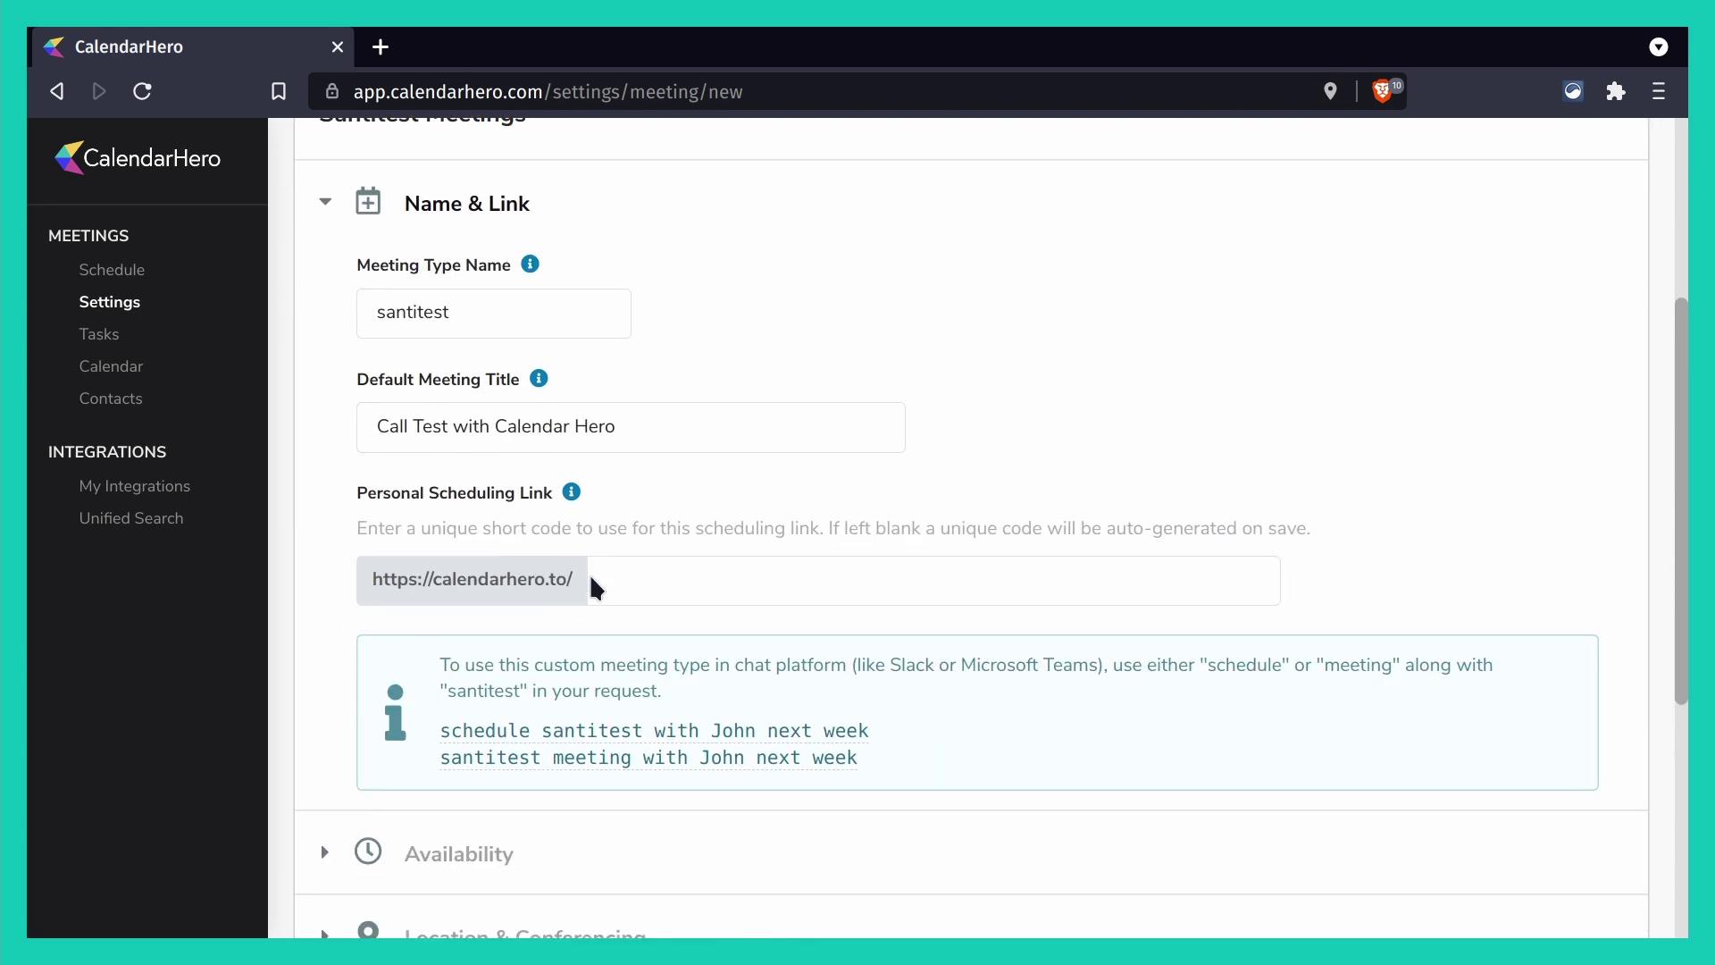
pyautogui.scroll(-1, 590, 655)
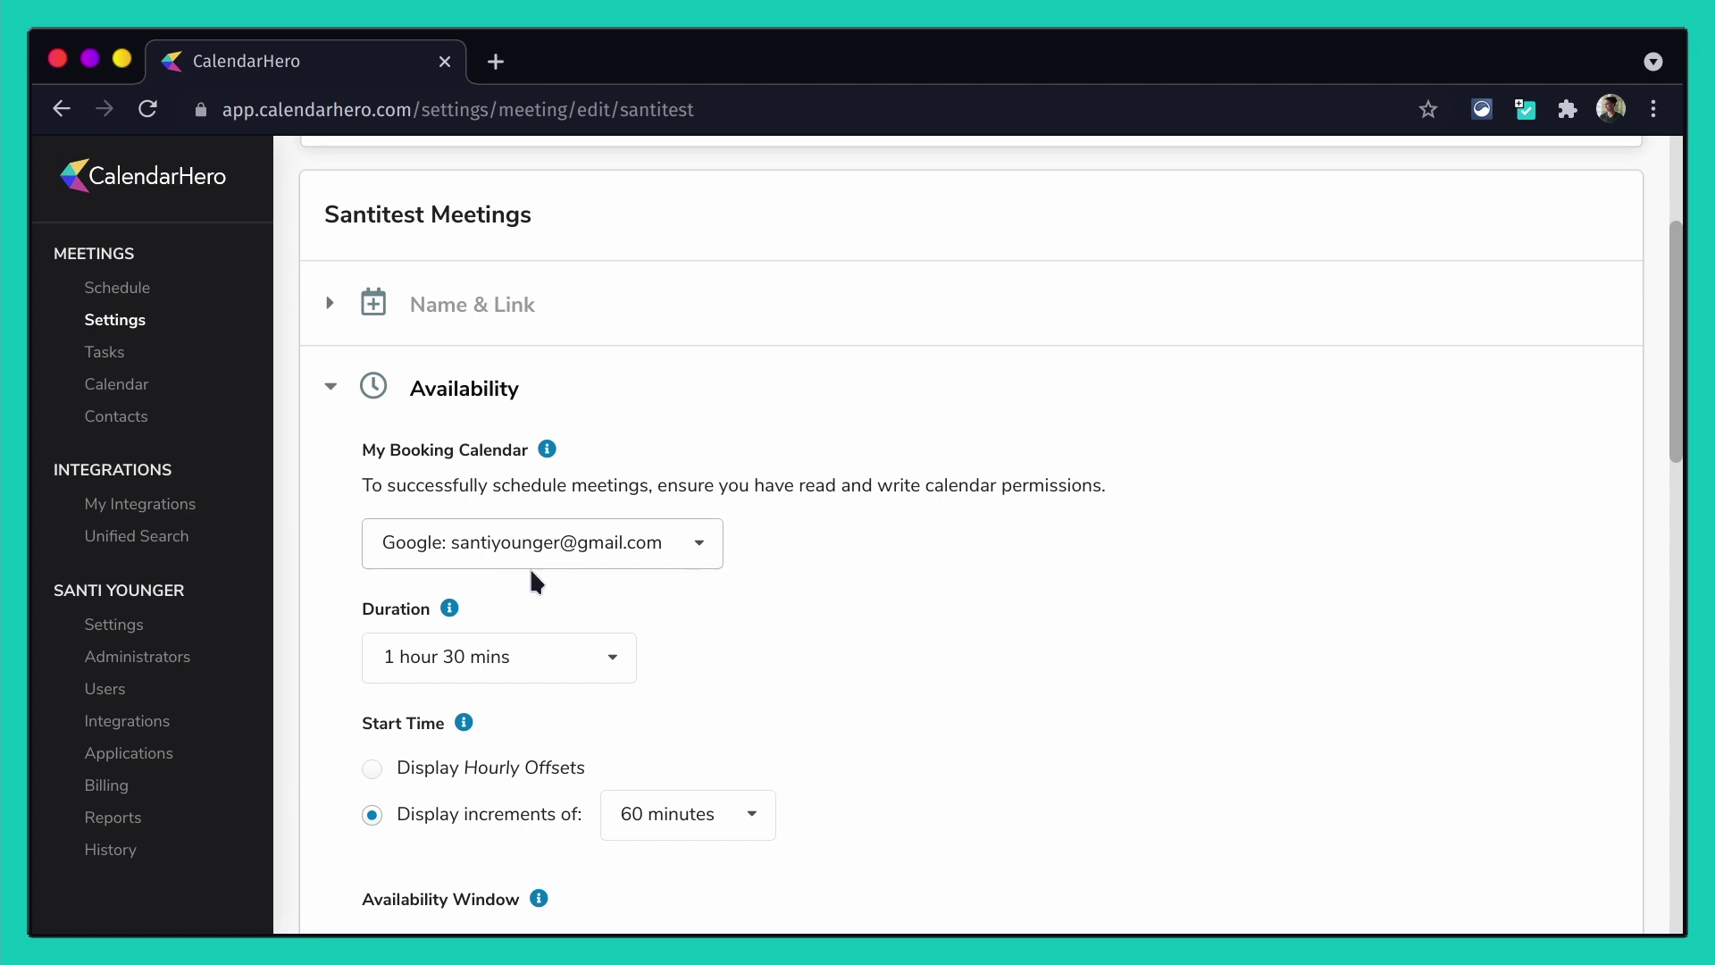
# - Set the meeting duration to 1 hour 45 mins with 60-minute start increments
pyautogui.scroll(-3, 542, 585)
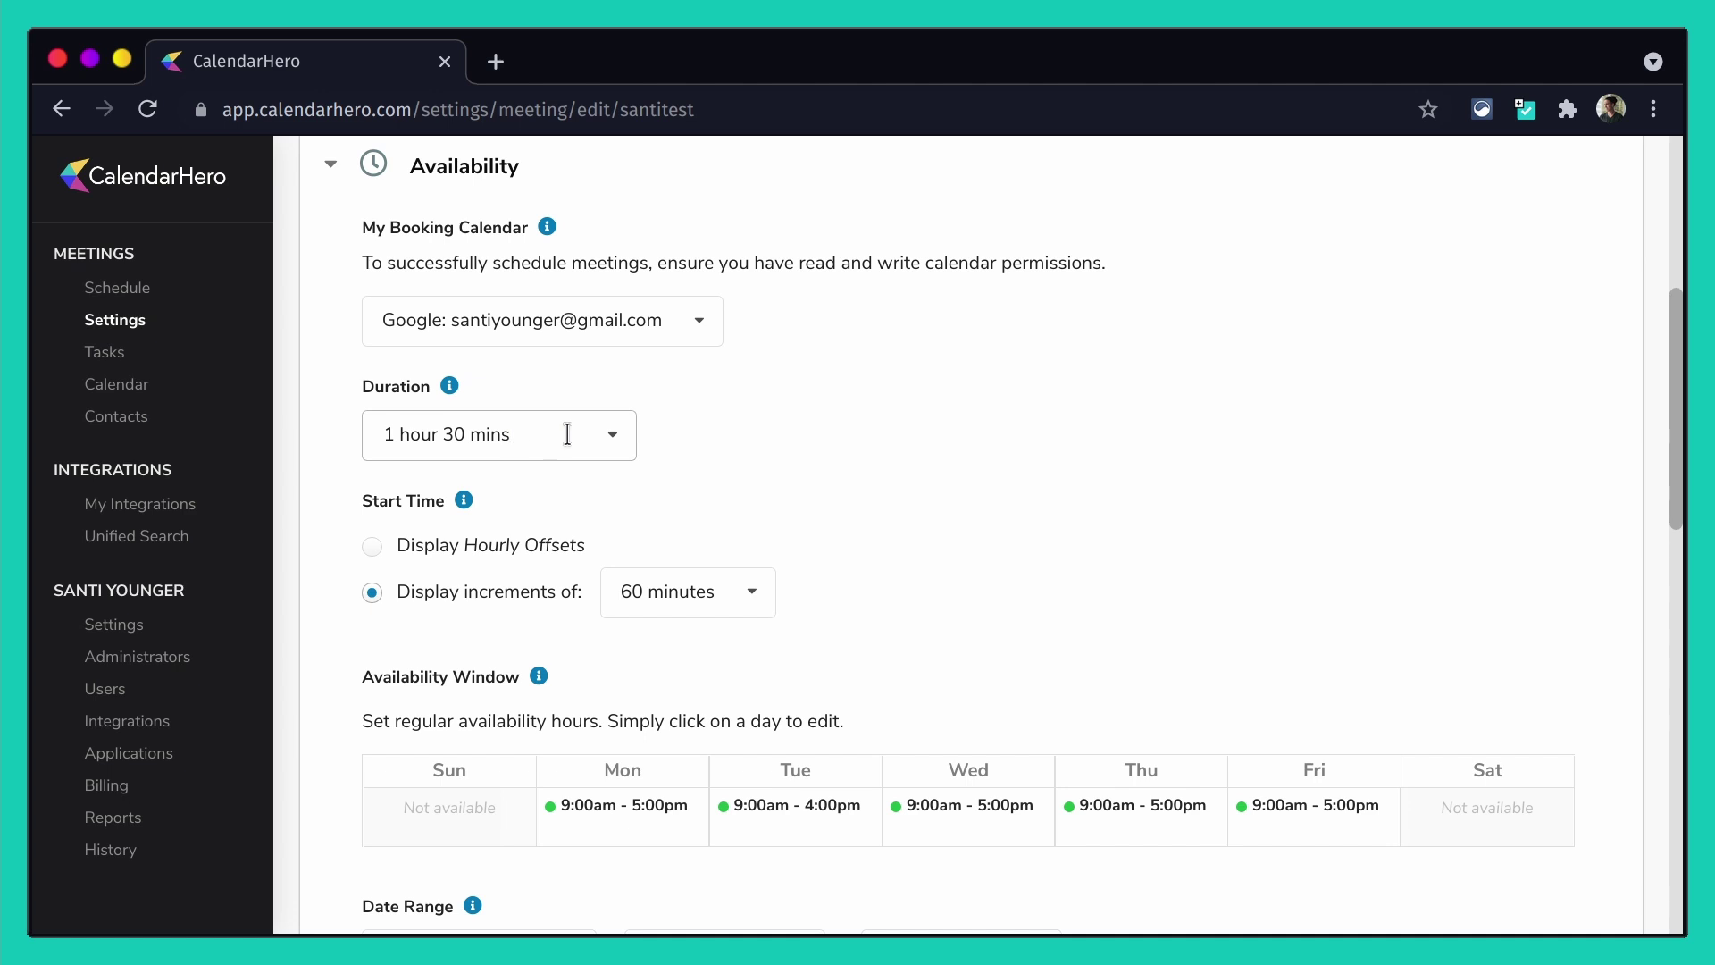
pyautogui.click(611, 445)
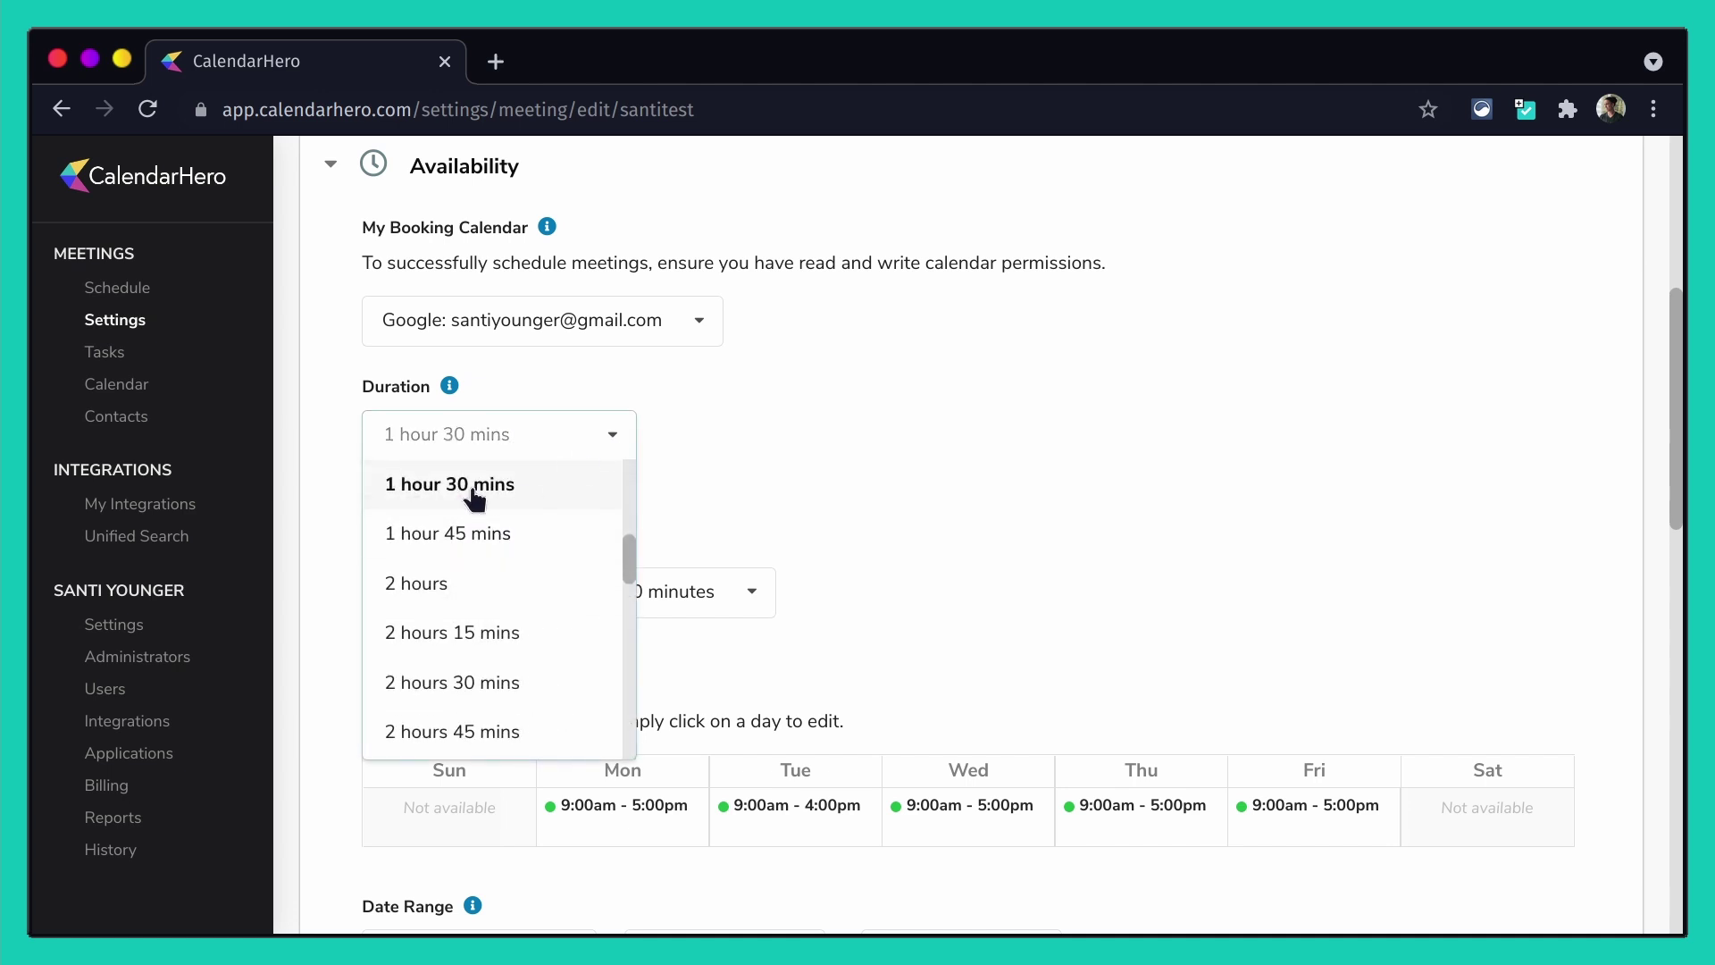
pyautogui.click(471, 545)
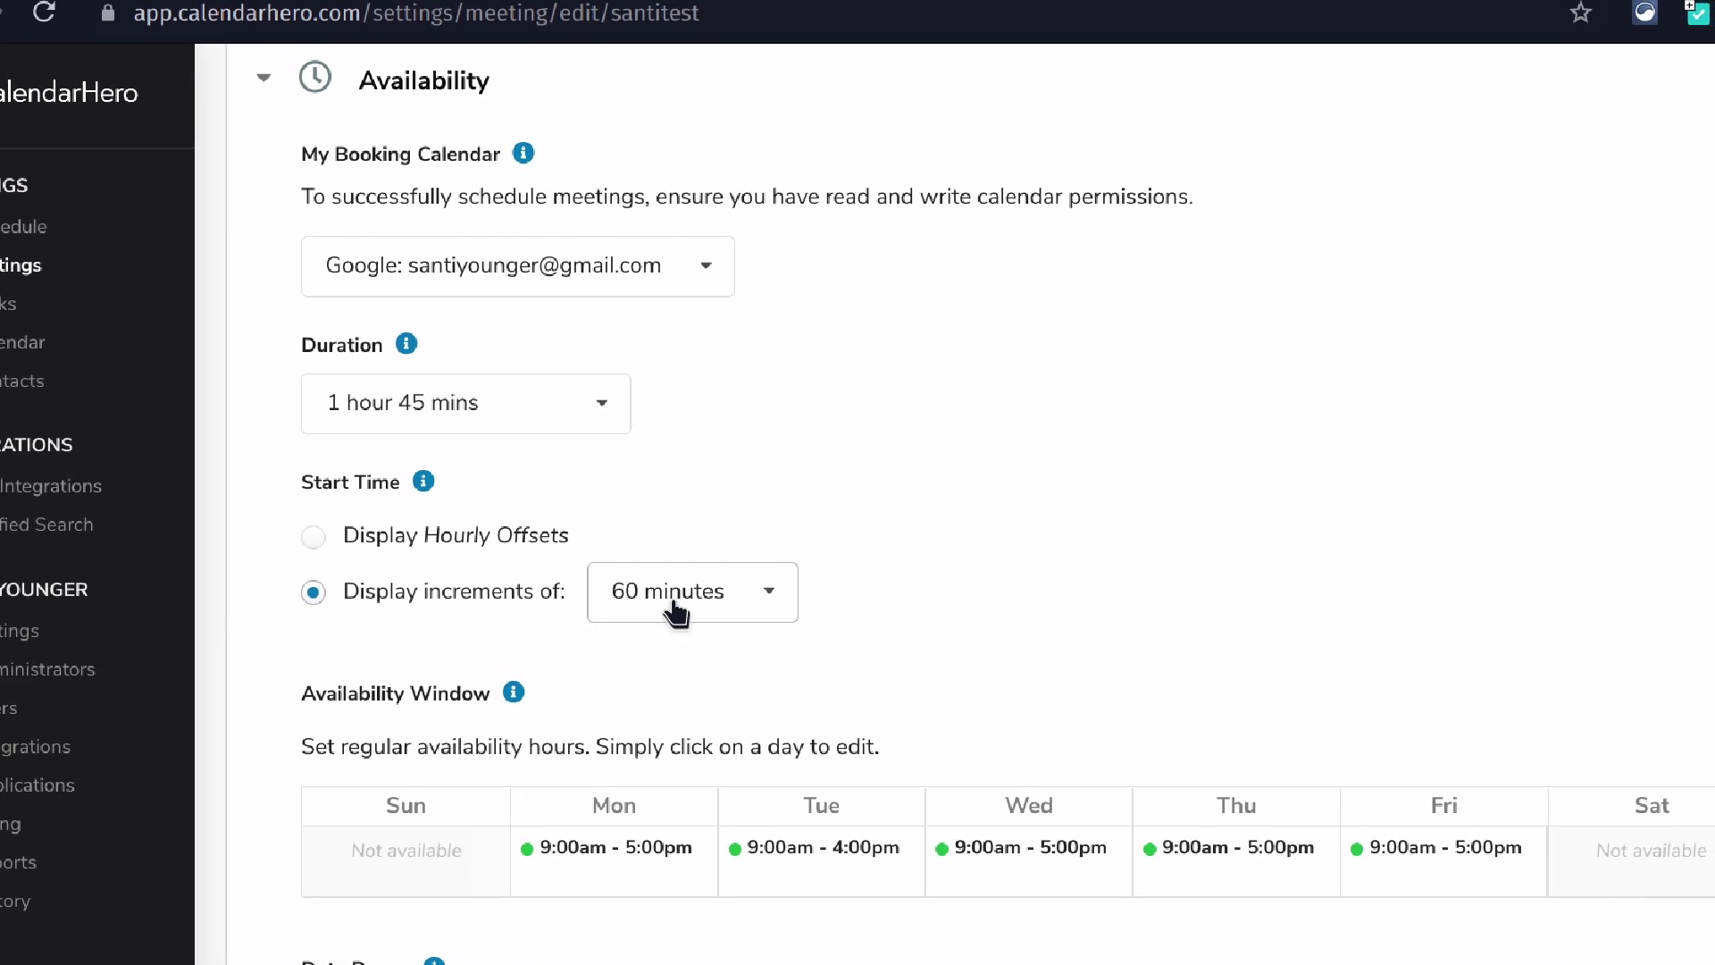
pyautogui.click(700, 610)
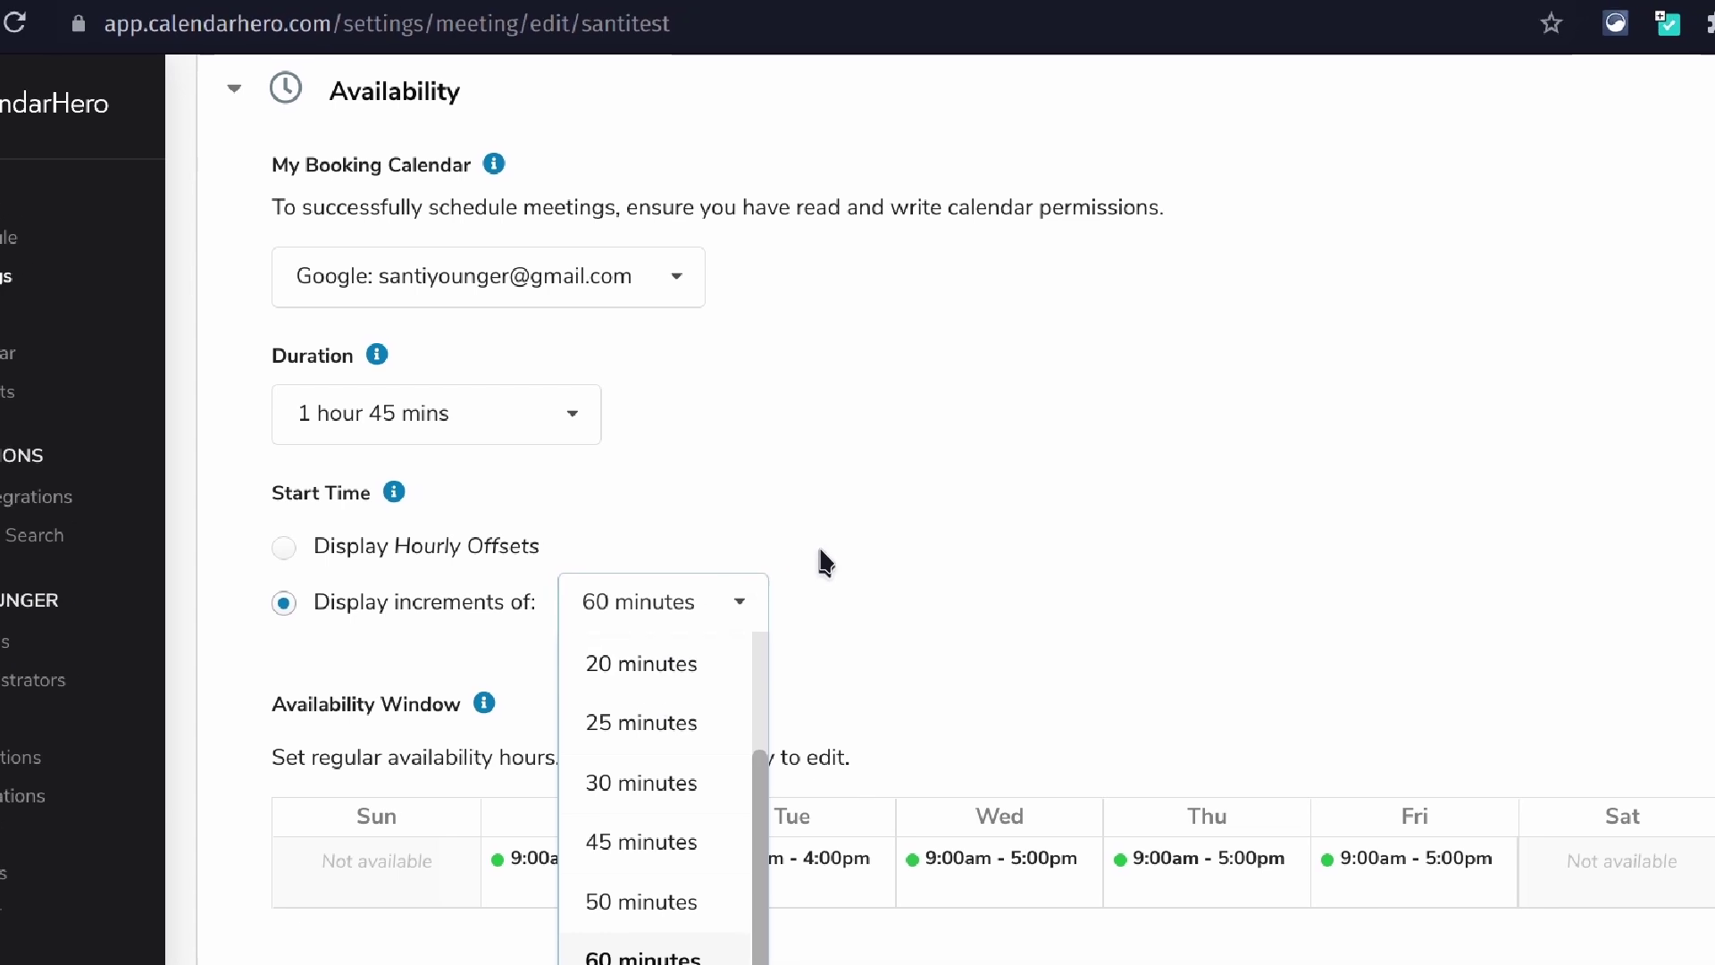
pyautogui.click(720, 586)
# - Limit Thursday's availability to 9:00am–11:00am and save it
pyautogui.scroll(-2, 714, 590)
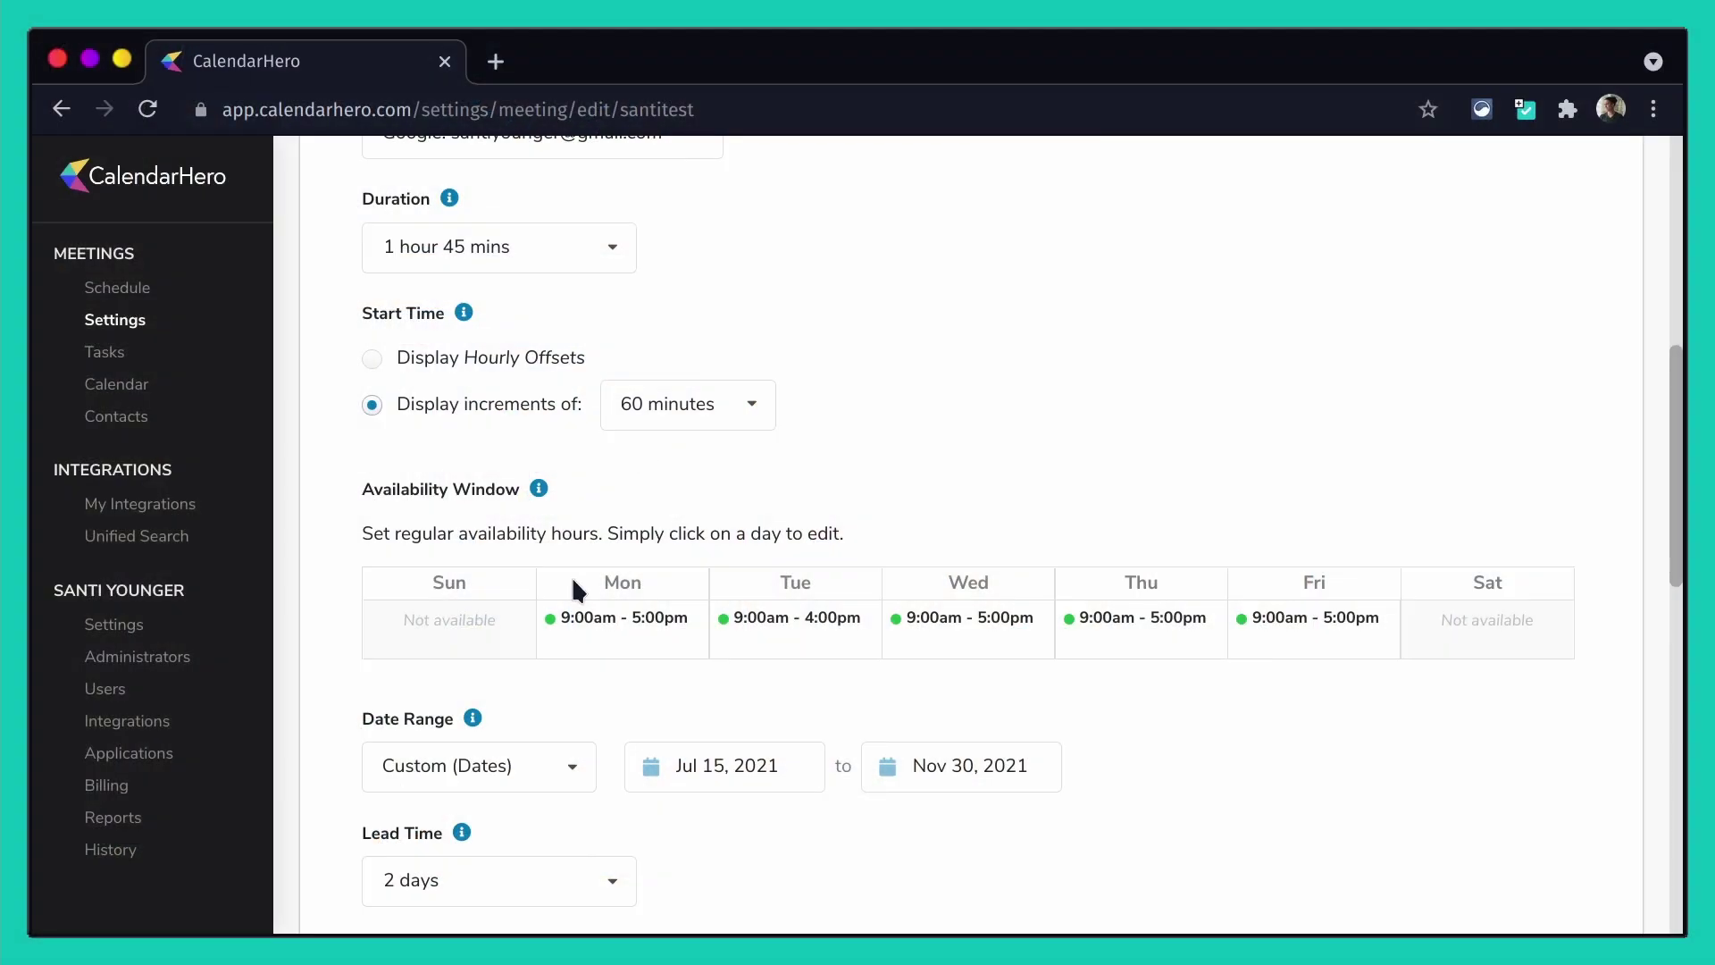
pyautogui.scroll(-2, 563, 569)
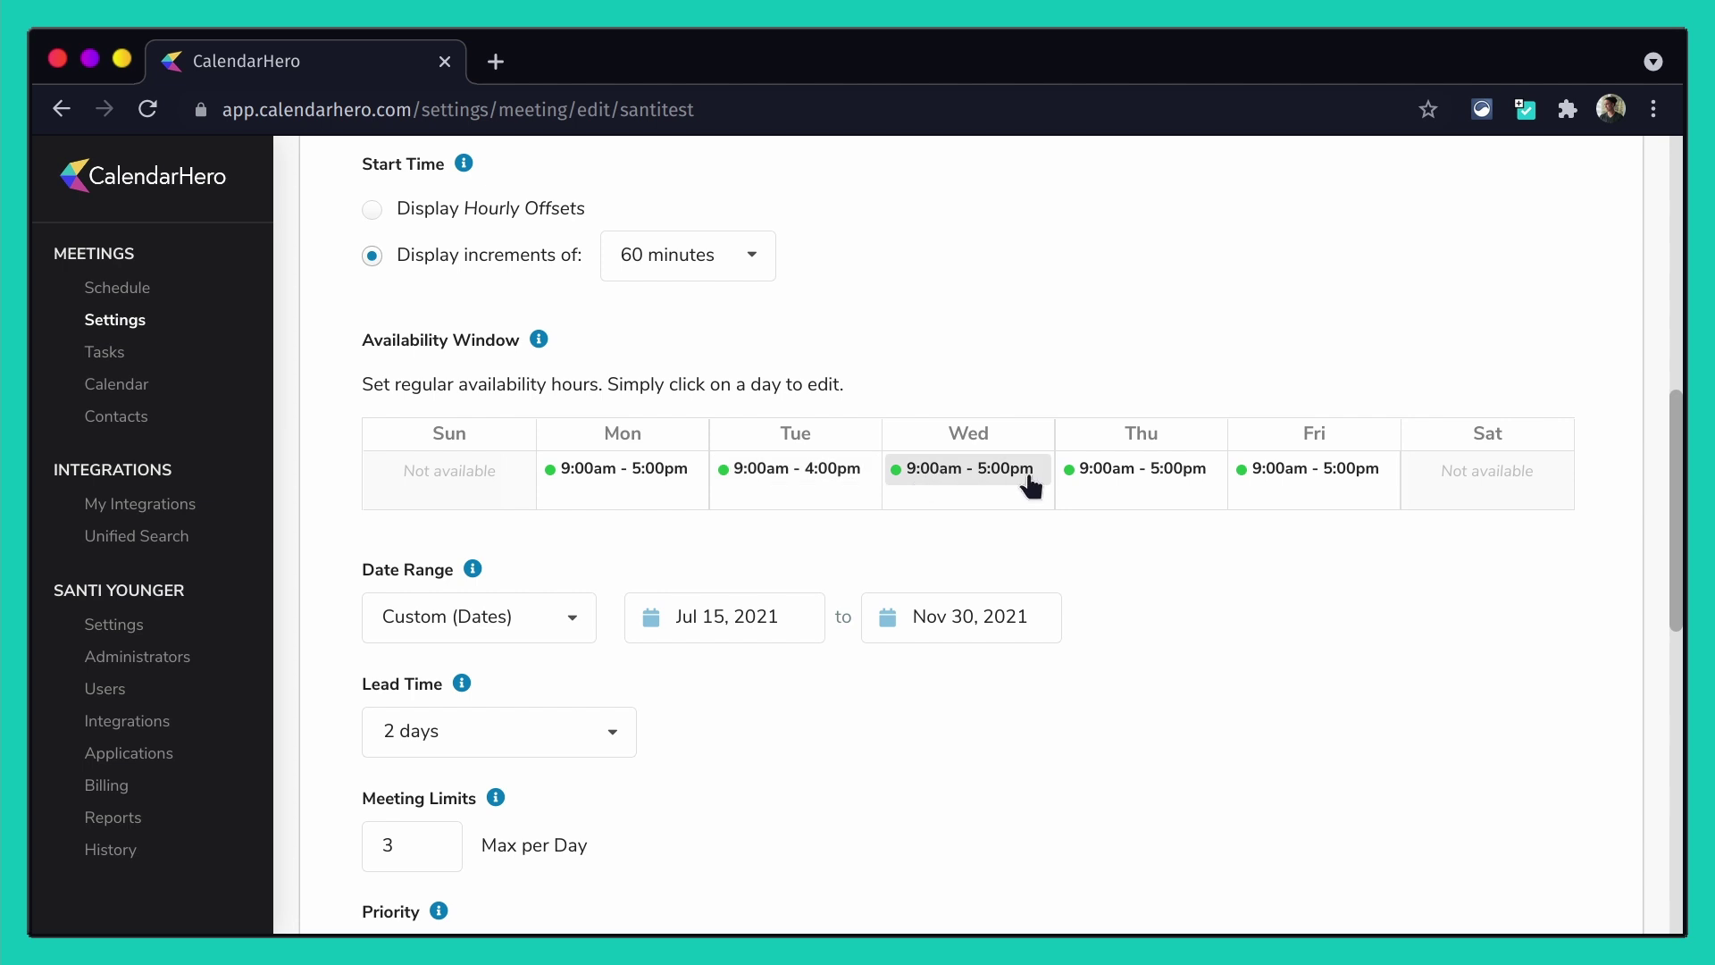
pyautogui.click(1169, 478)
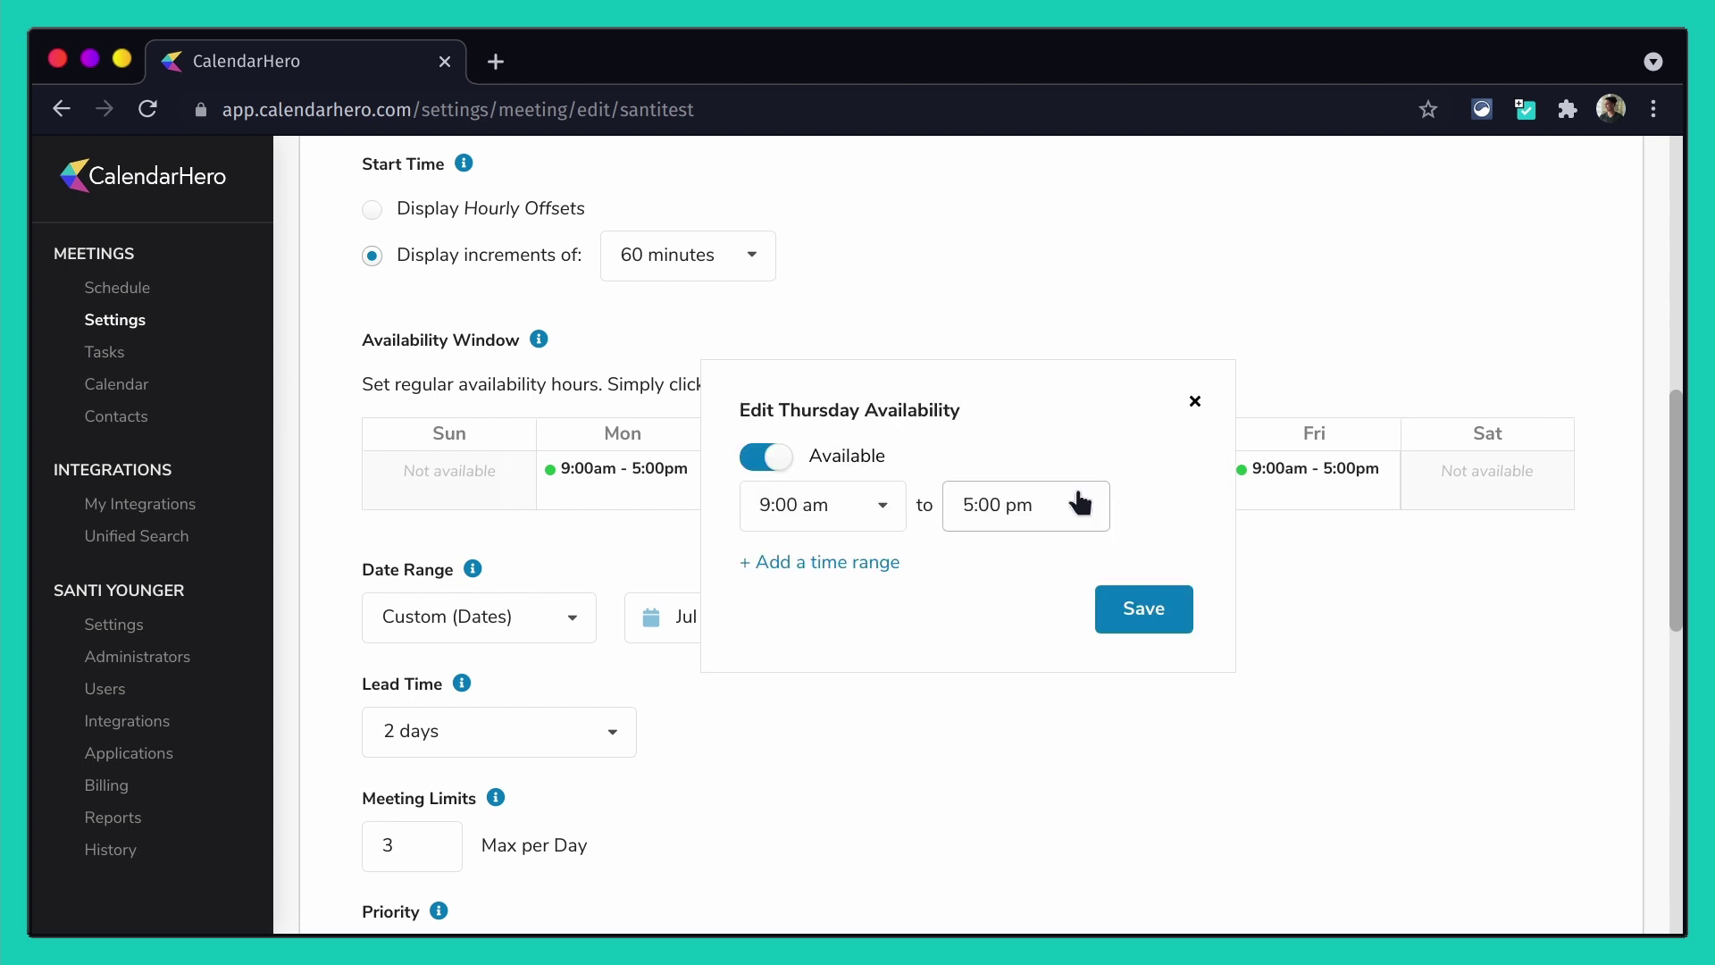
pyautogui.click(1019, 512)
pyautogui.scroll(6, 988, 625)
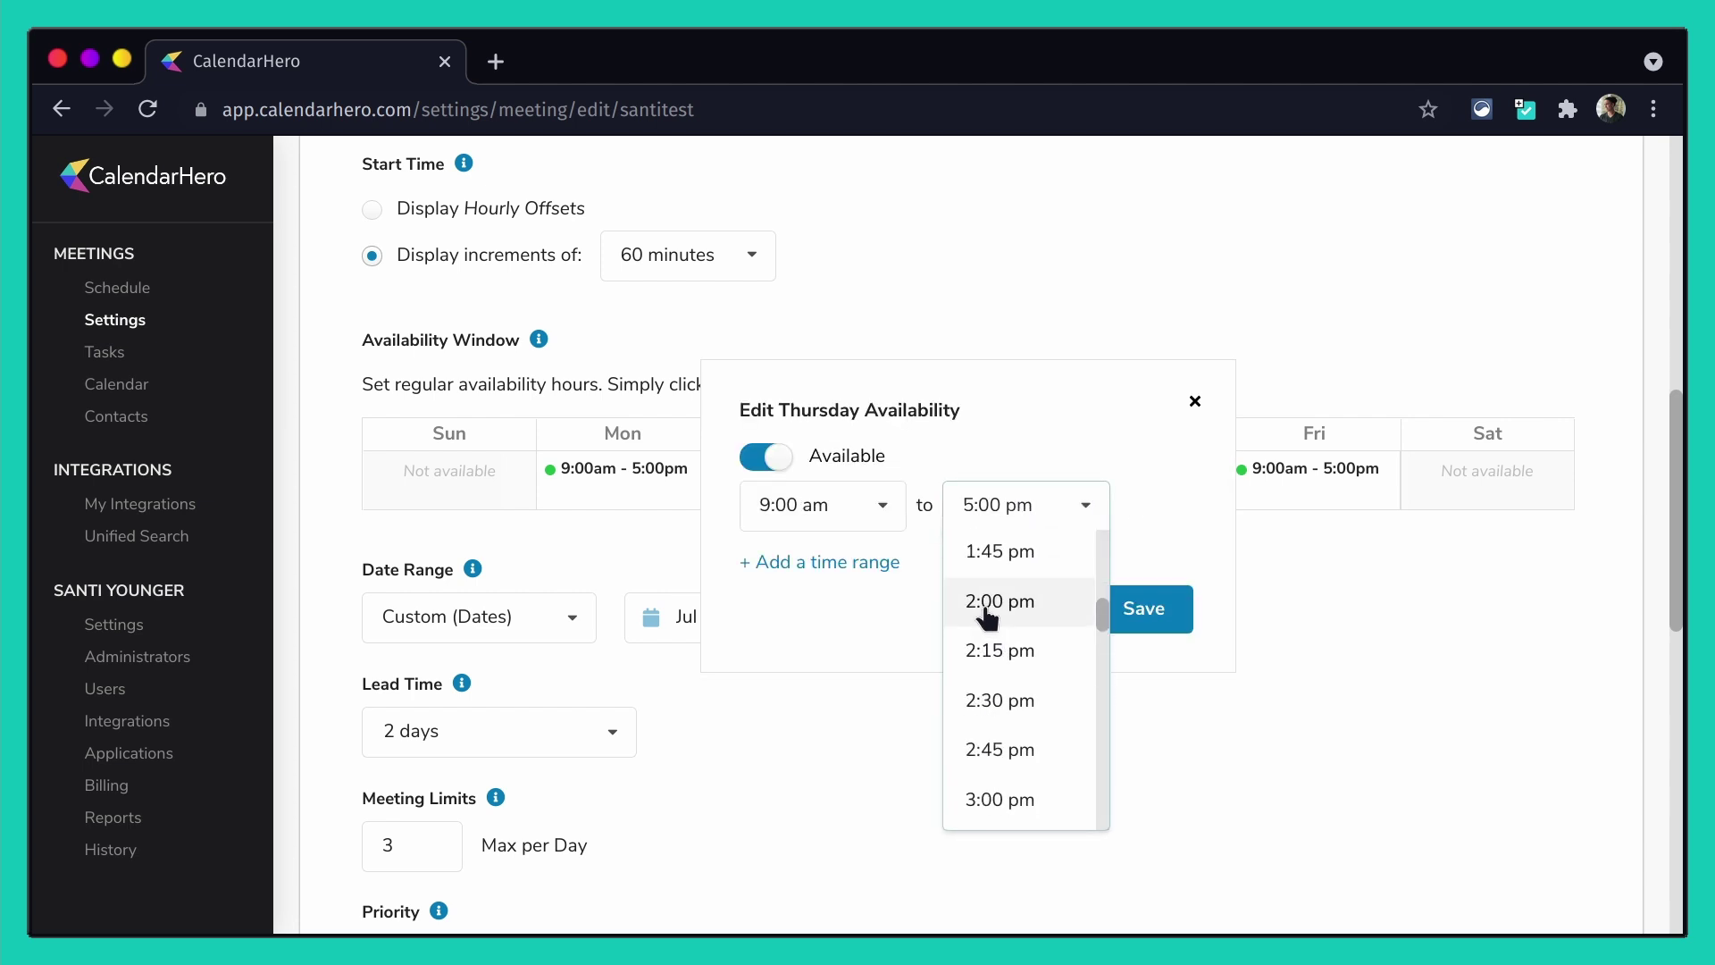
pyautogui.scroll(5, 989, 617)
pyautogui.click(1005, 554)
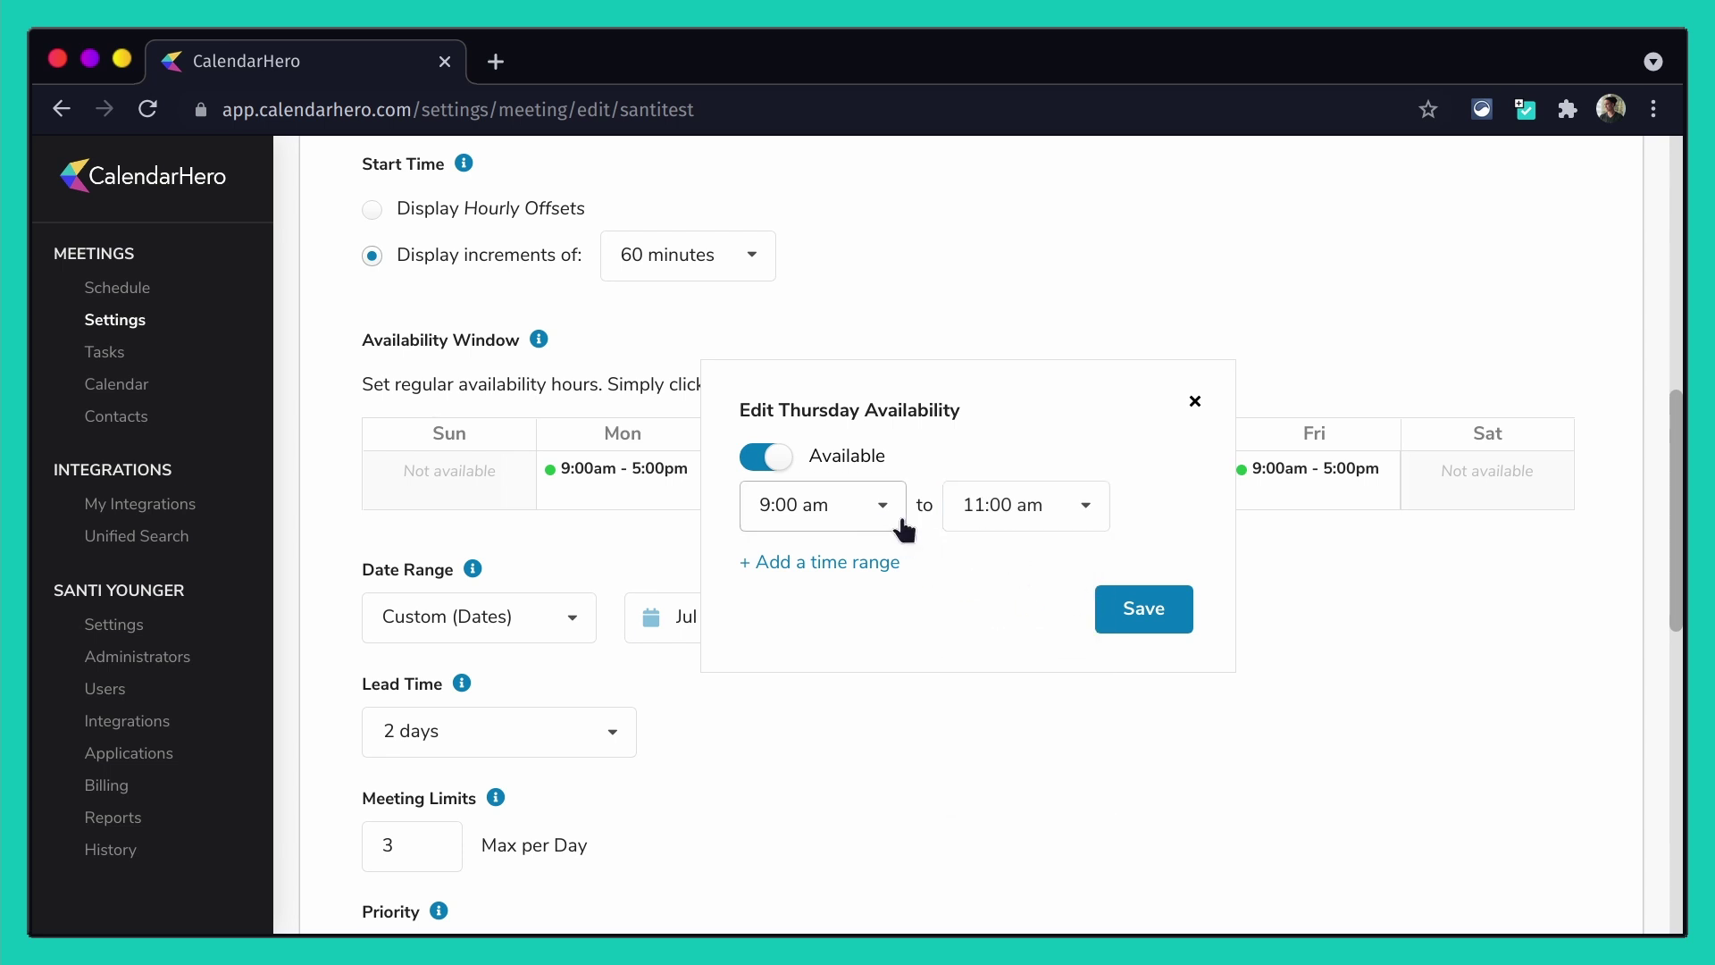
pyautogui.click(1154, 611)
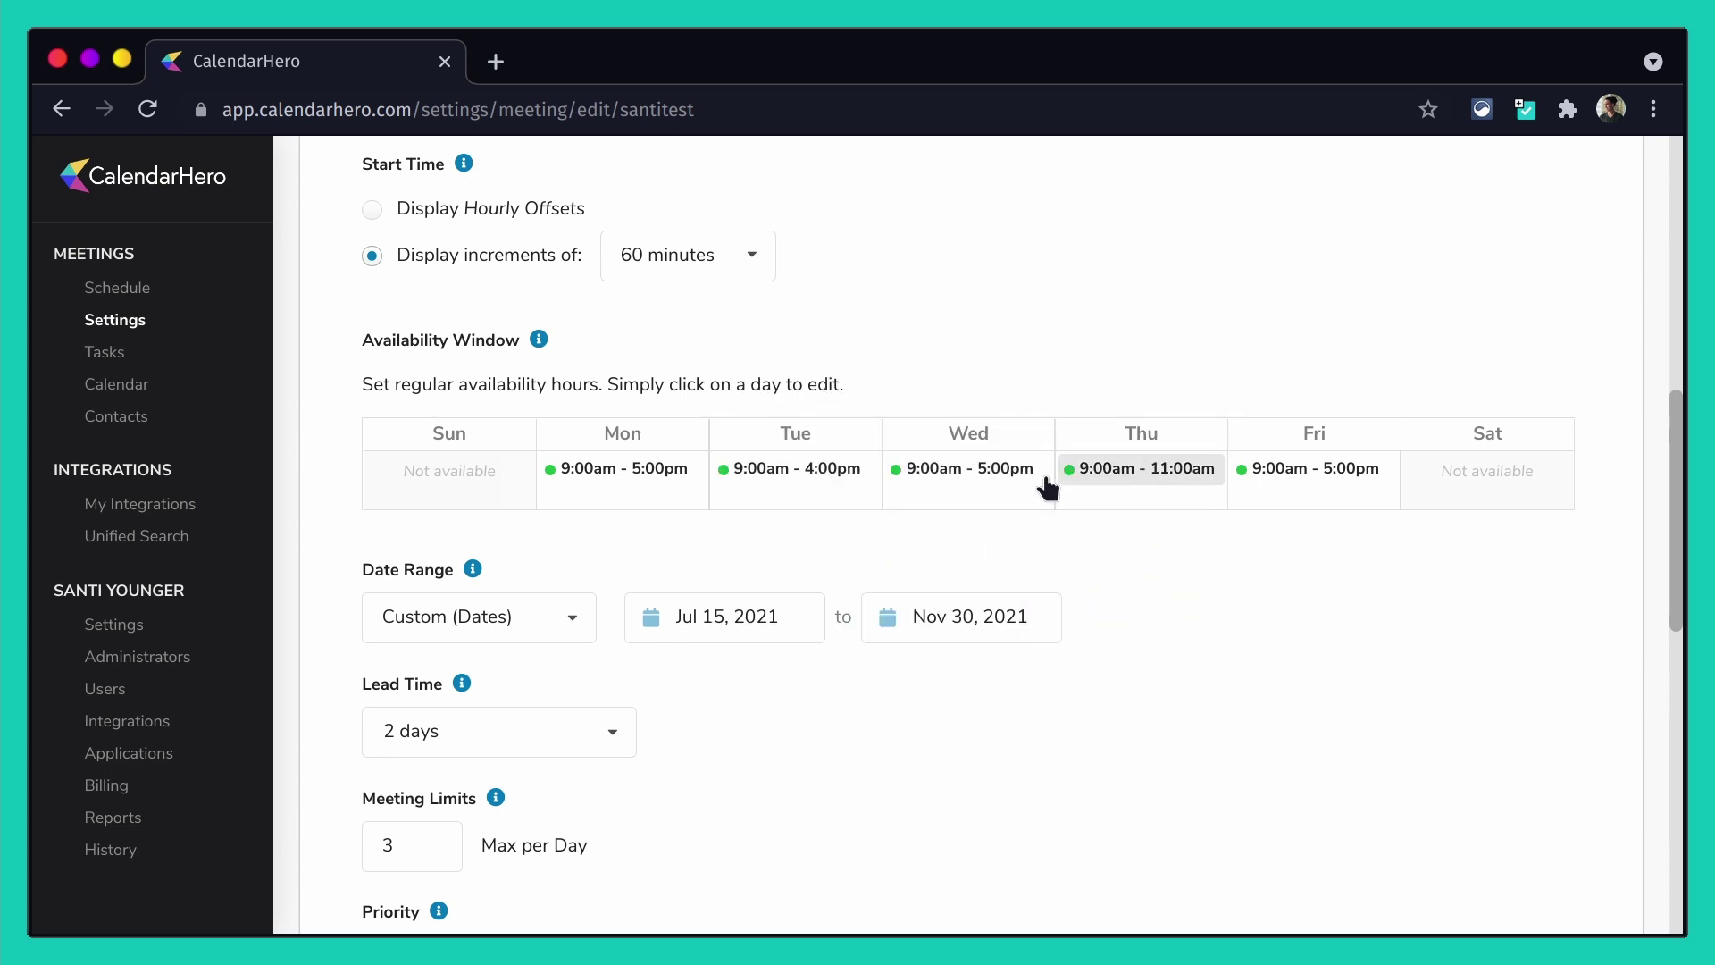
# - Keep the booking date range set to Custom (Dates)
pyautogui.scroll(-1, 626, 563)
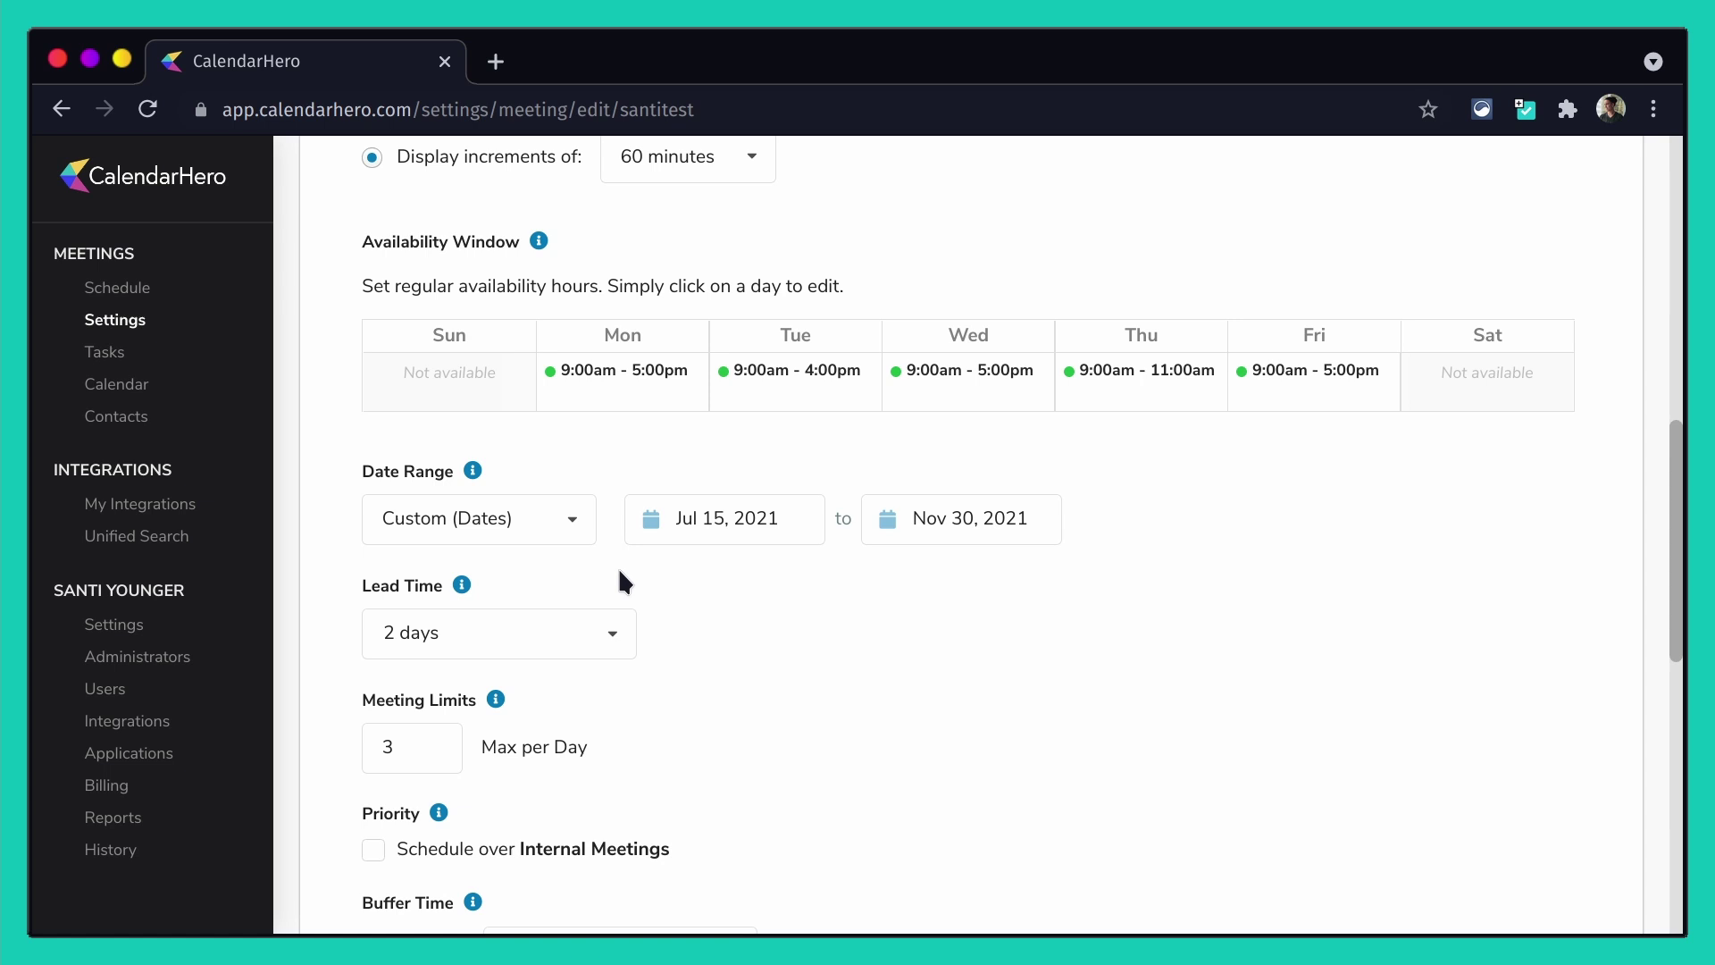
pyautogui.click(536, 536)
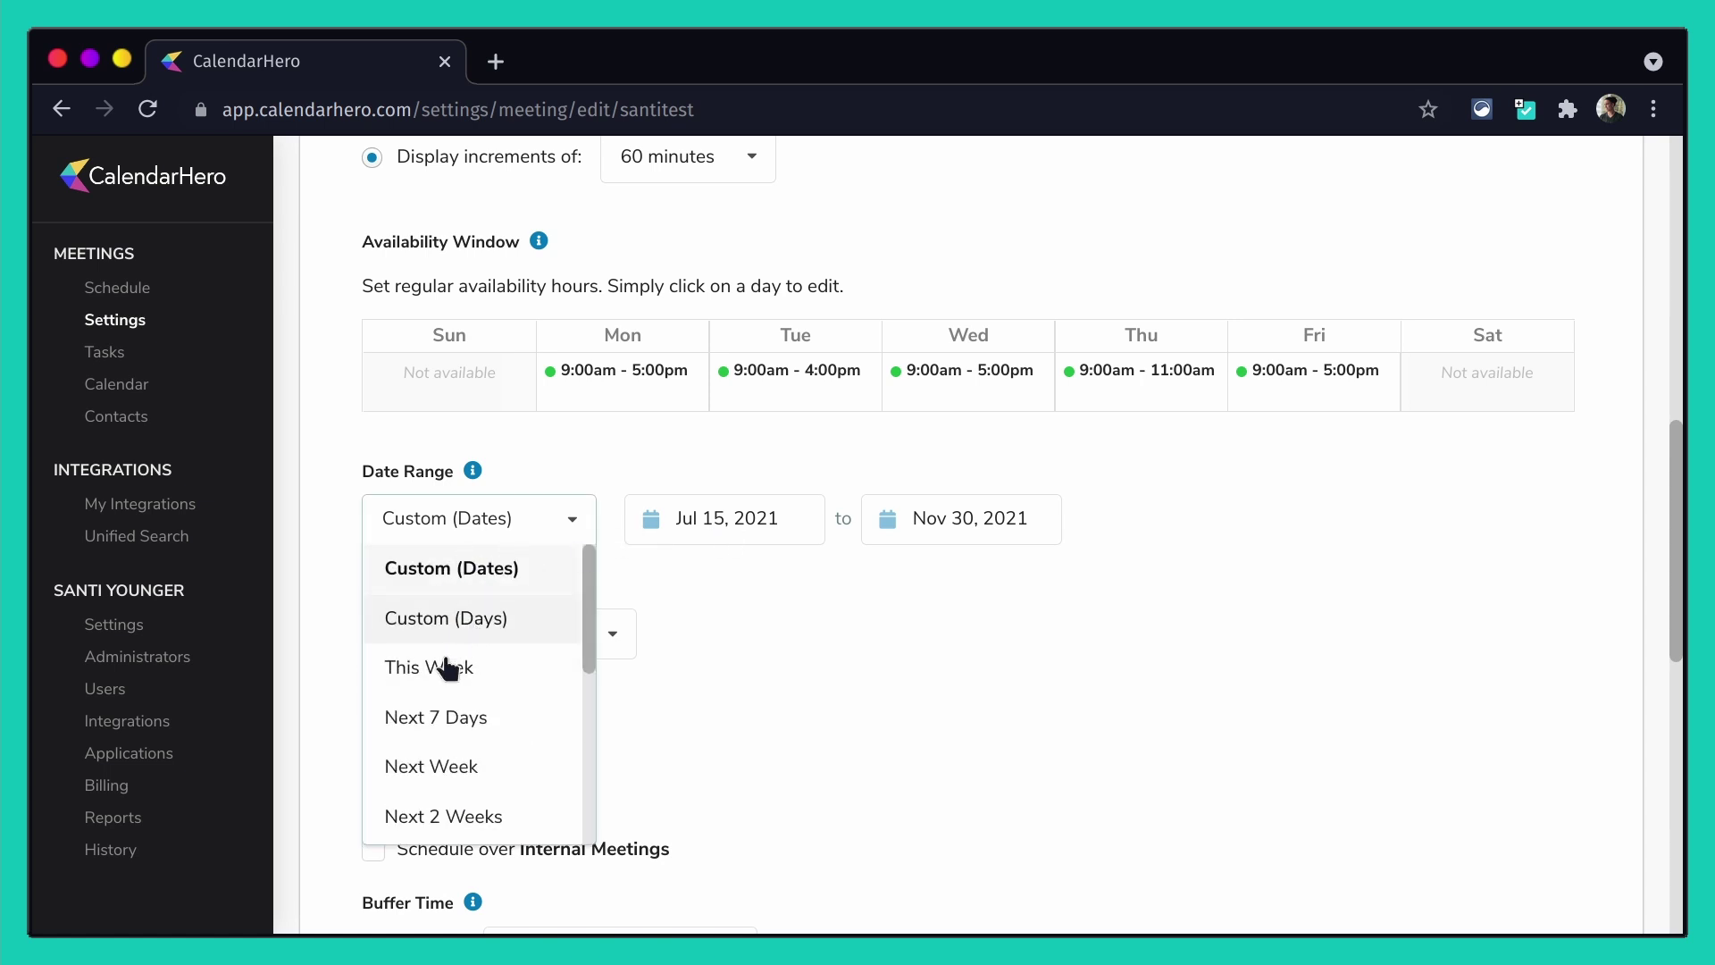
pyautogui.scroll(-2, 450, 669)
pyautogui.scroll(-4, 442, 665)
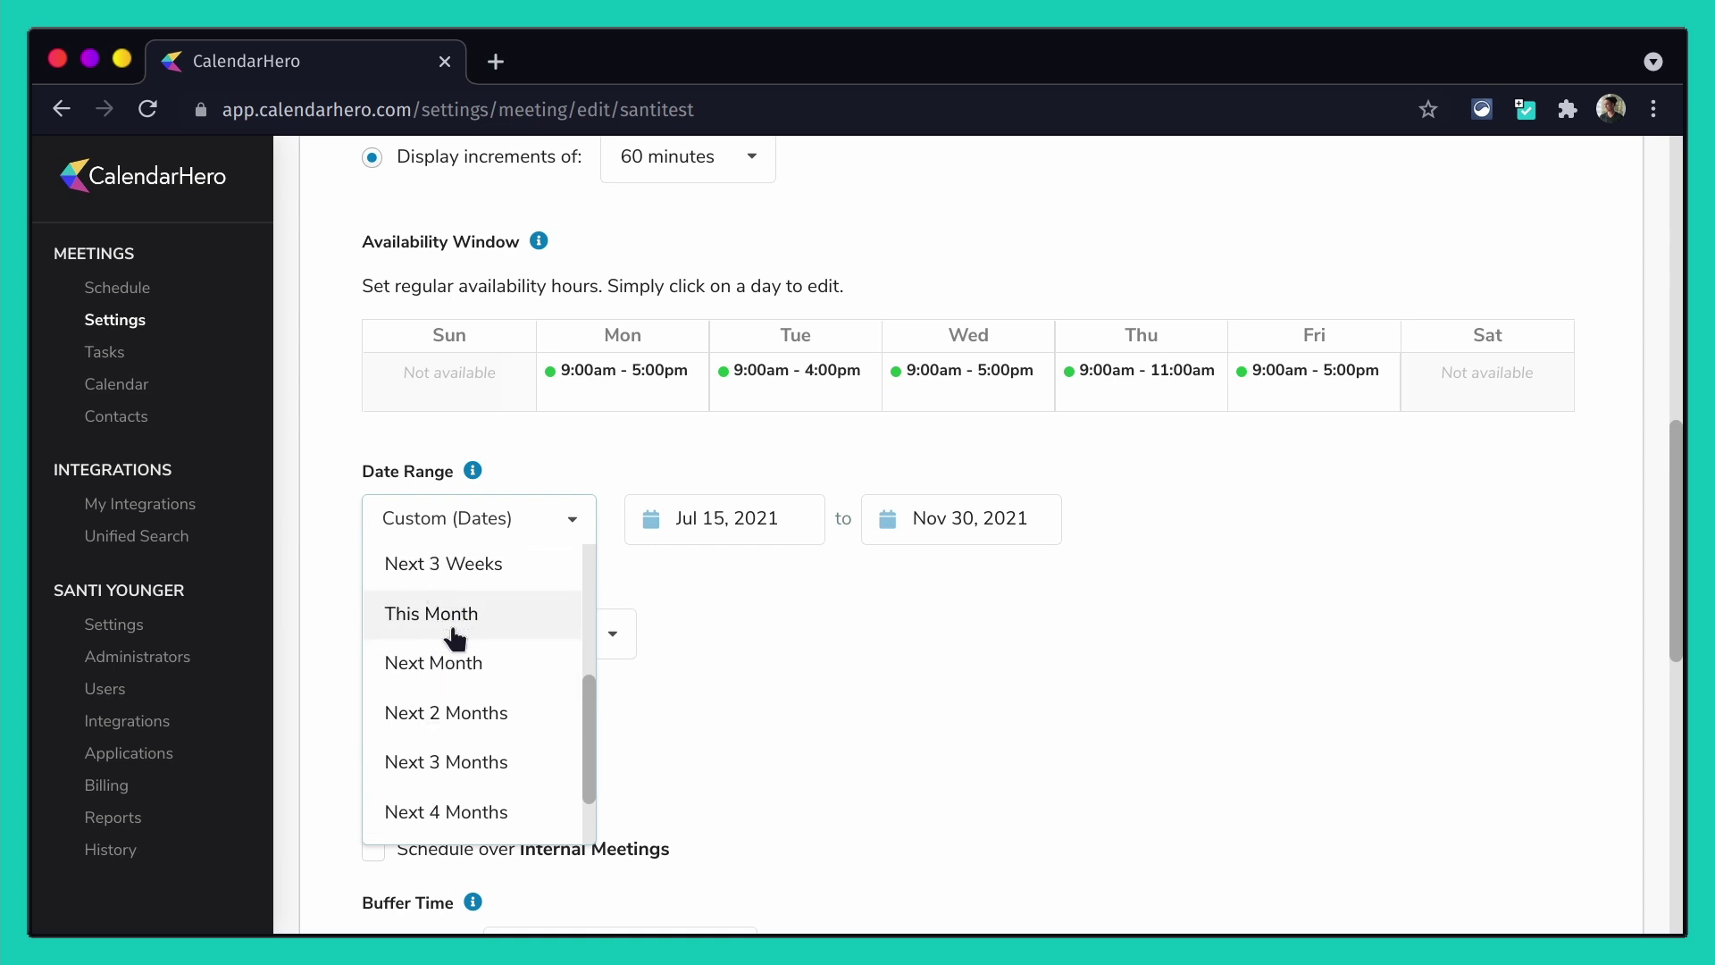
pyautogui.scroll(4, 459, 780)
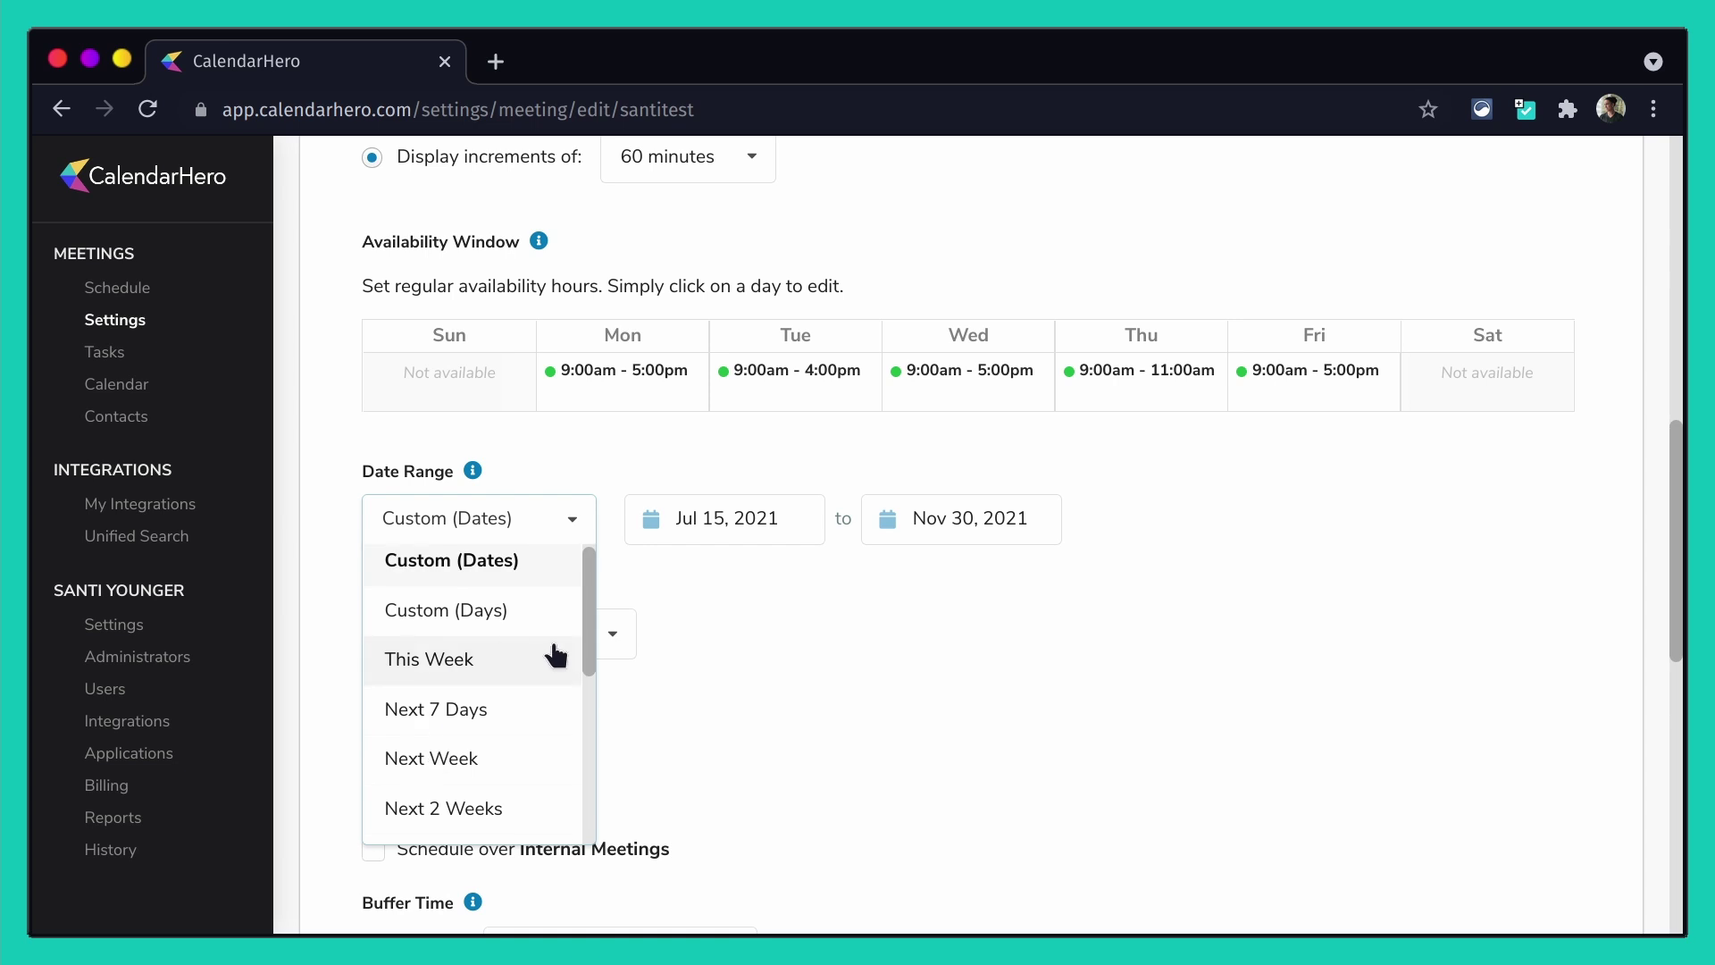
pyautogui.click(689, 618)
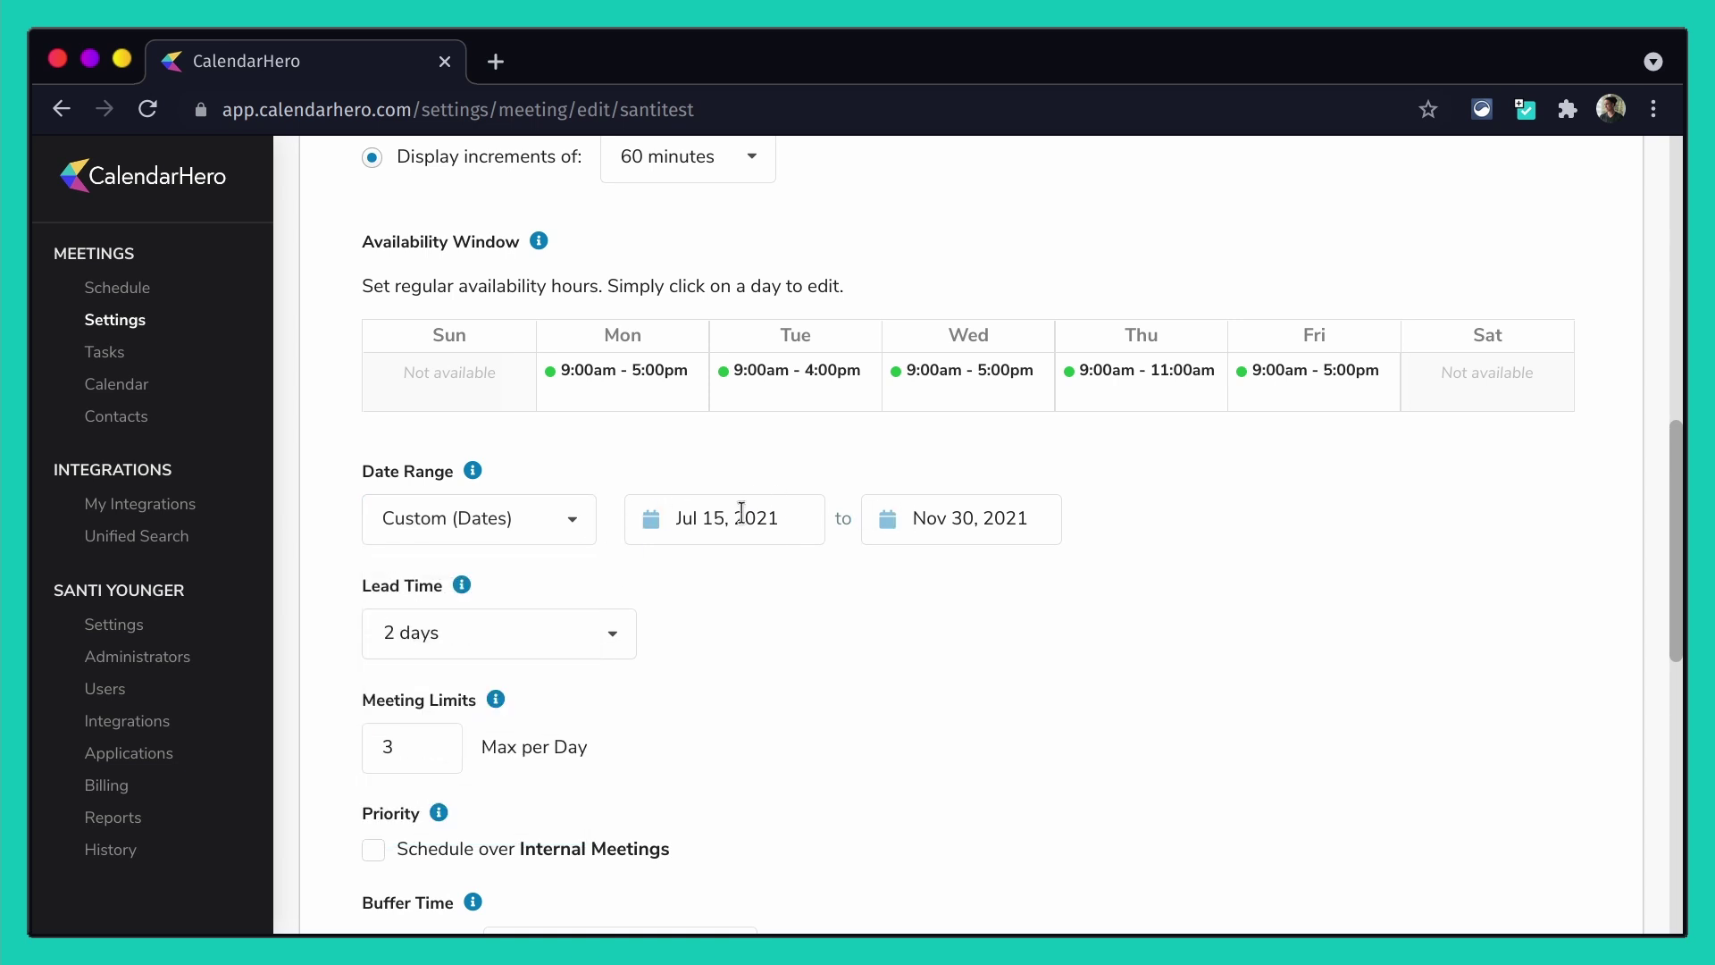
# - Move the range's end date from Nov 30 to Nov 17, 2021
pyautogui.click(670, 521)
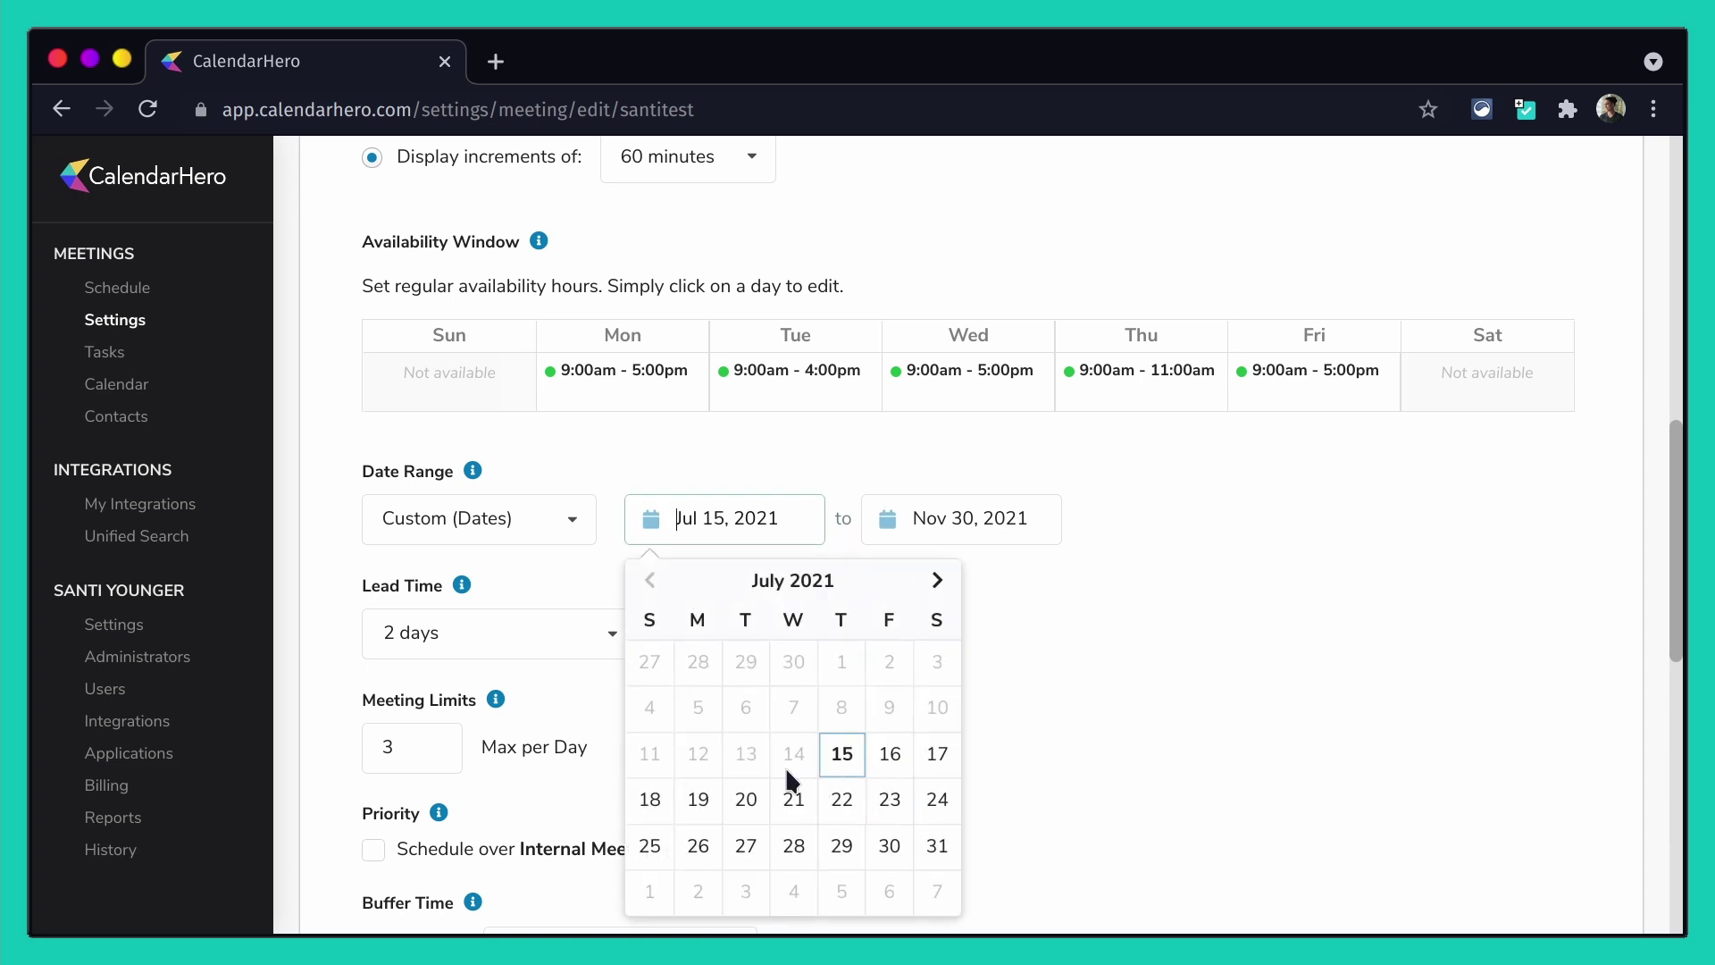
pyautogui.click(888, 527)
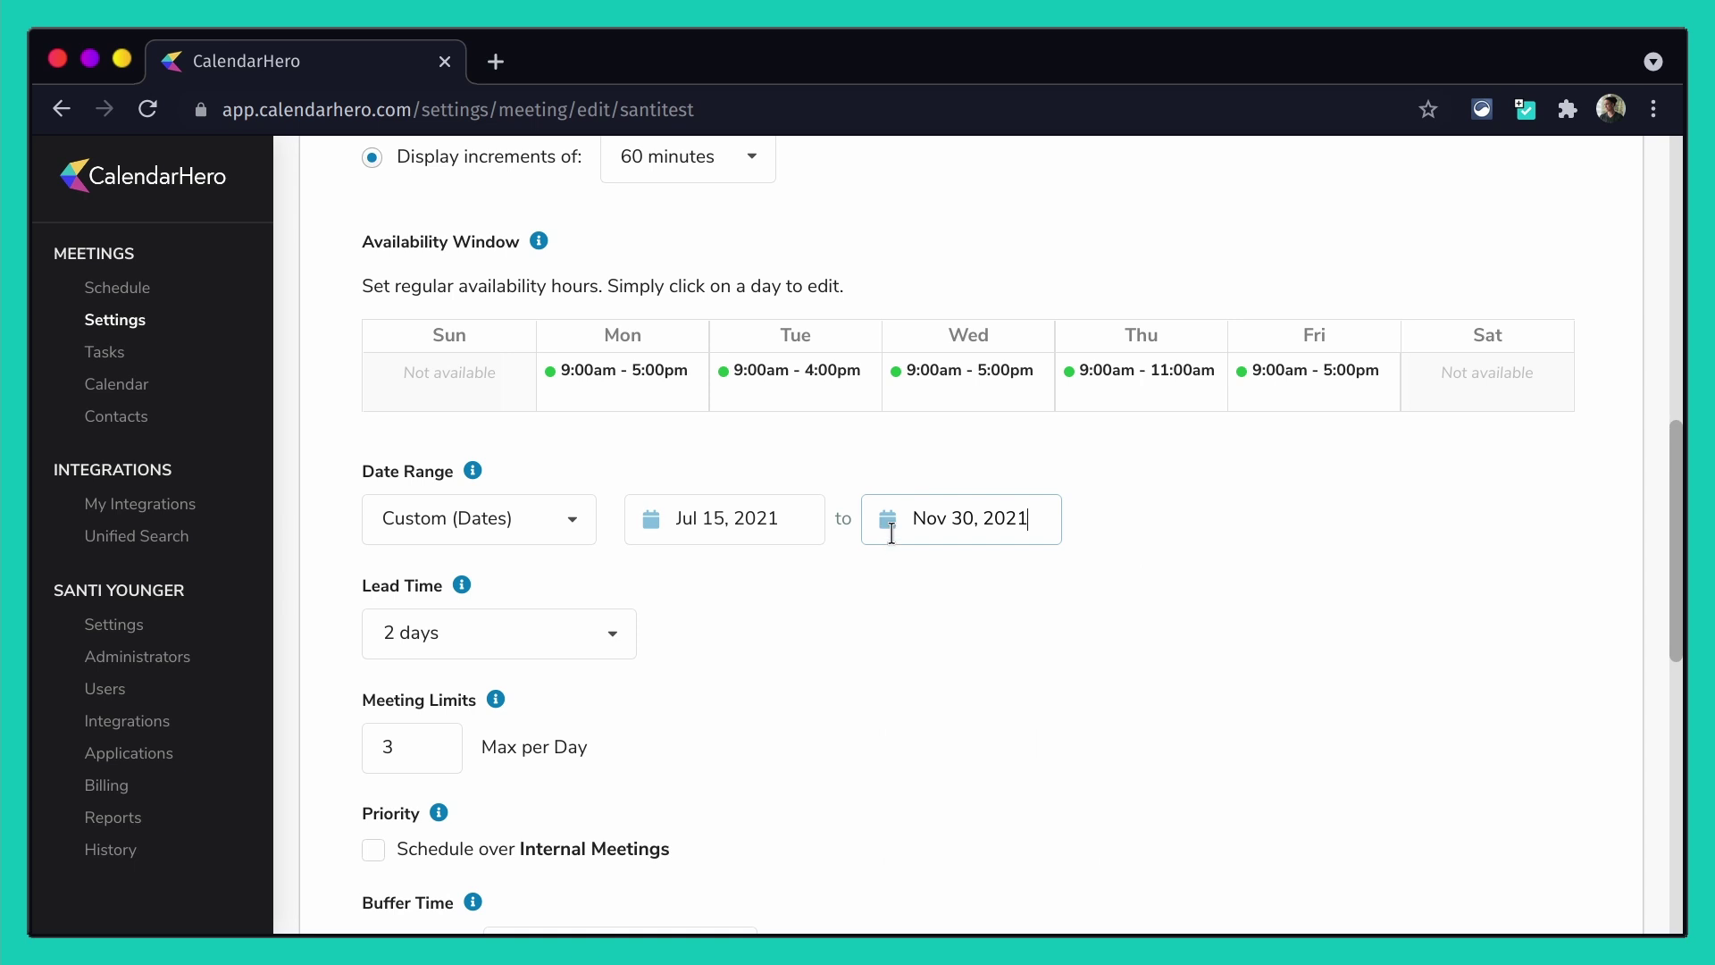
pyautogui.click(892, 535)
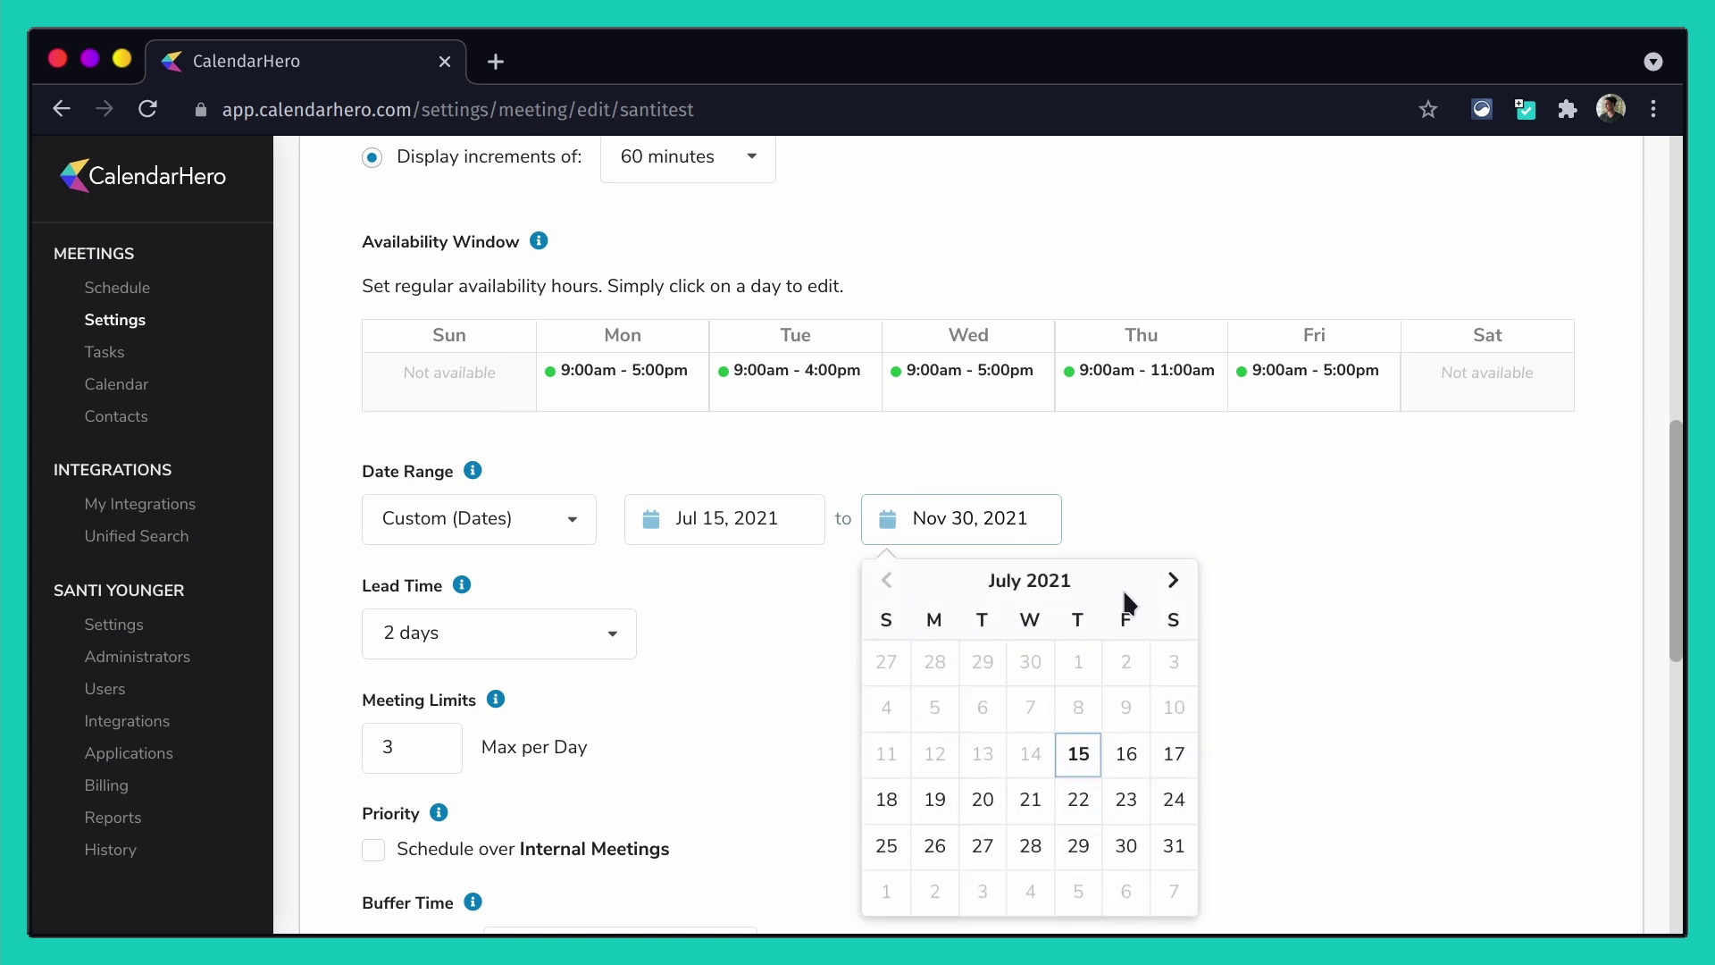
pyautogui.click(1173, 581)
pyautogui.click(1173, 580)
pyautogui.click(1173, 580)
pyautogui.click(1173, 581)
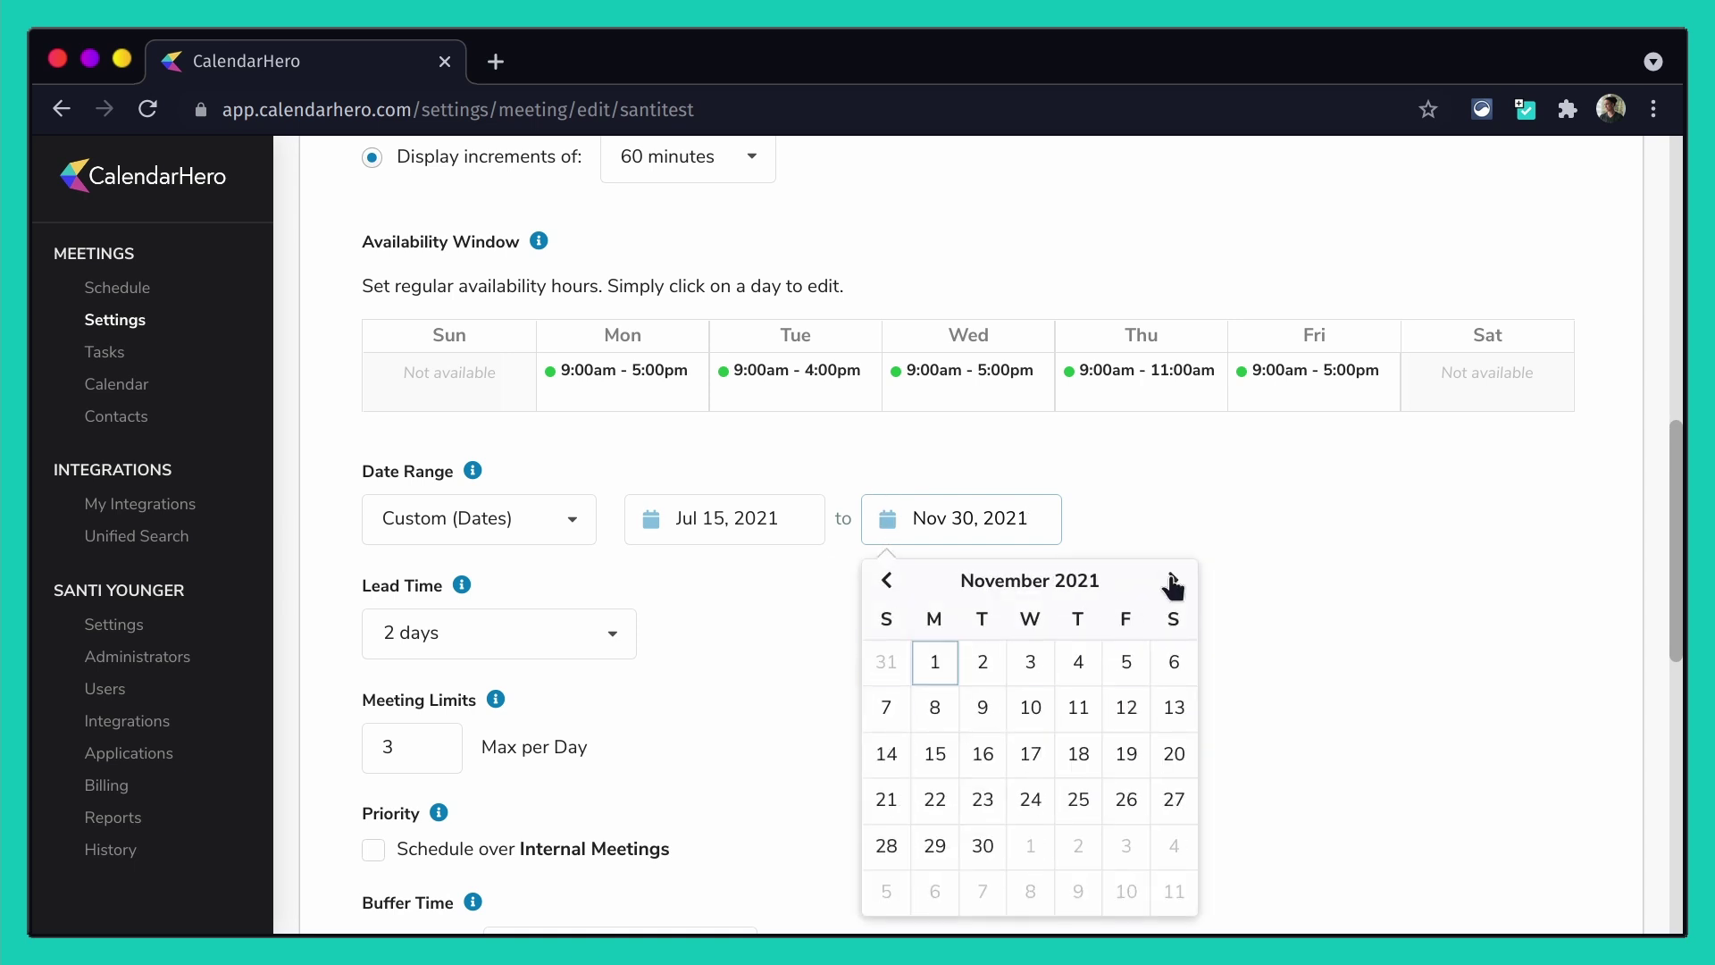
pyautogui.click(1032, 754)
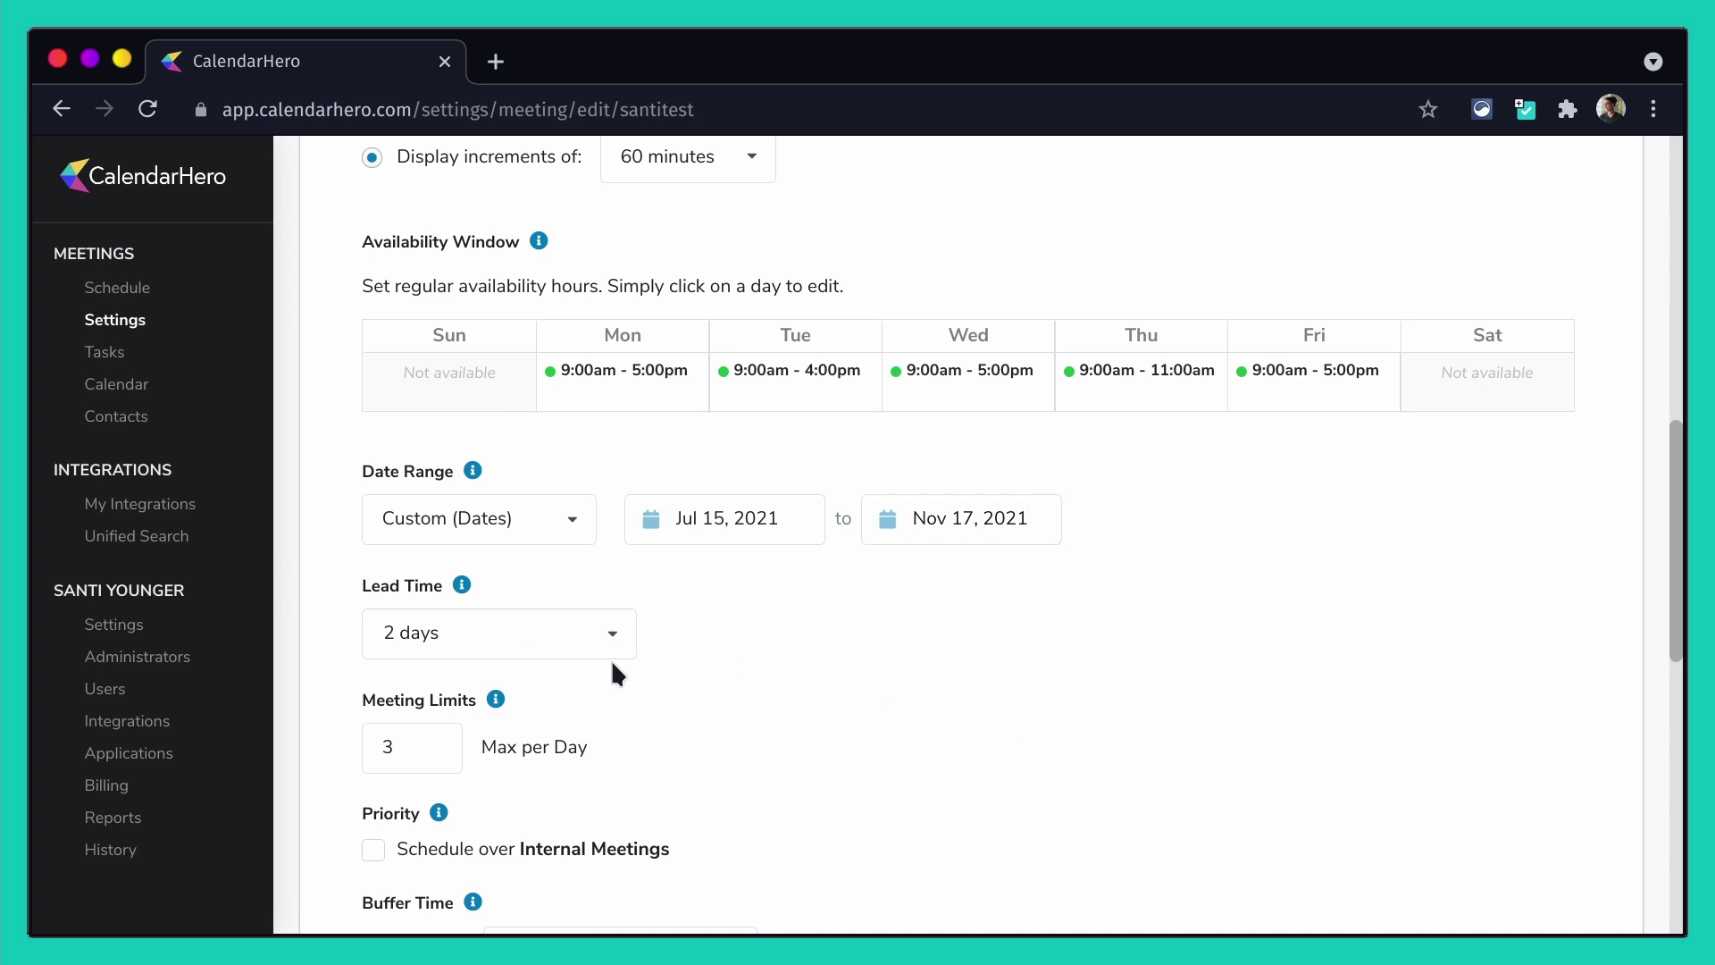
pyautogui.scroll(-1, 612, 659)
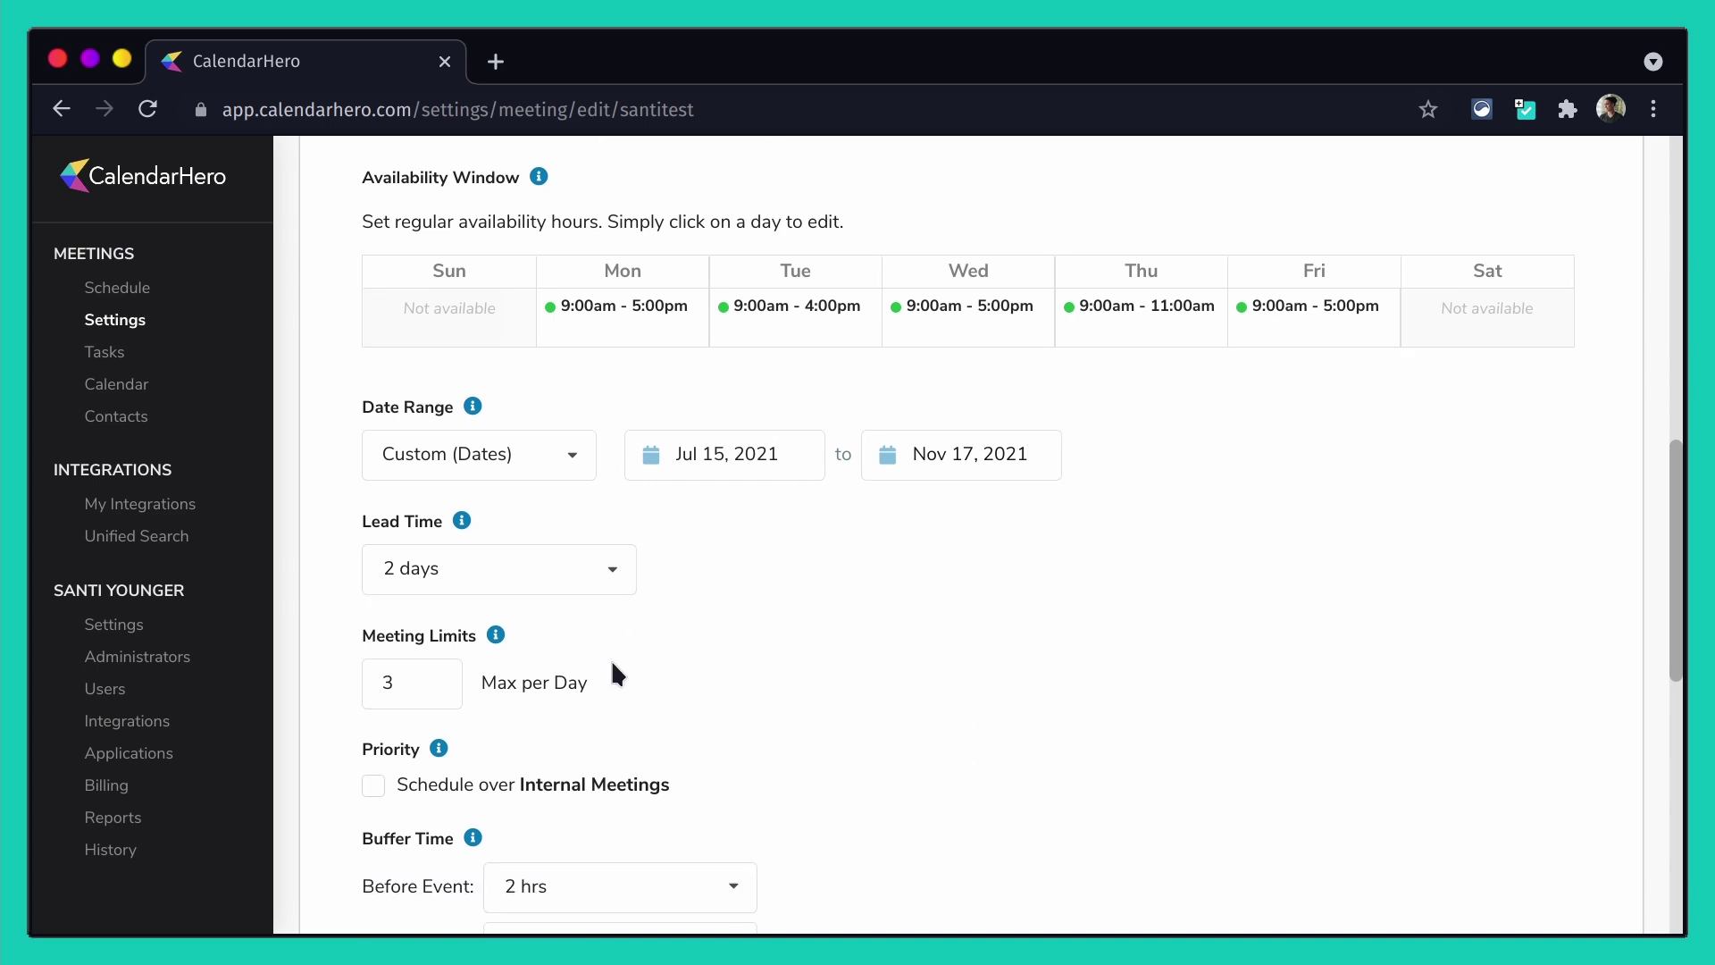
# - Leave the Lead Time at 2 days so bookings need two days' notice
pyautogui.click(601, 593)
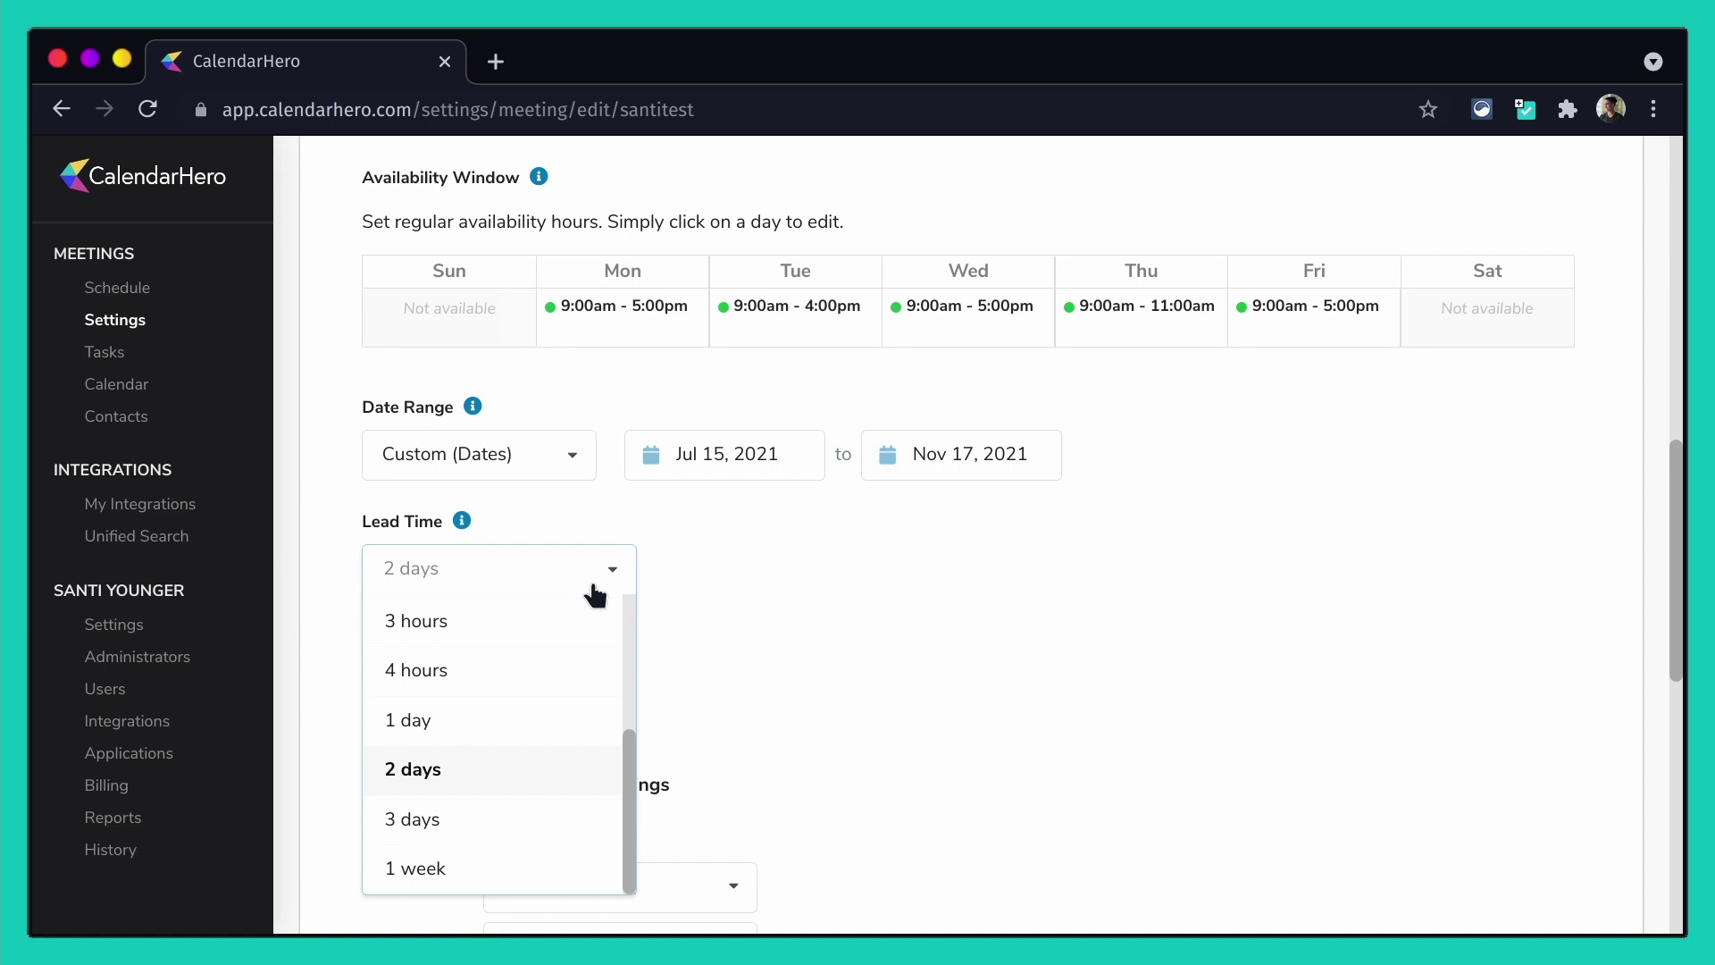
pyautogui.click(593, 586)
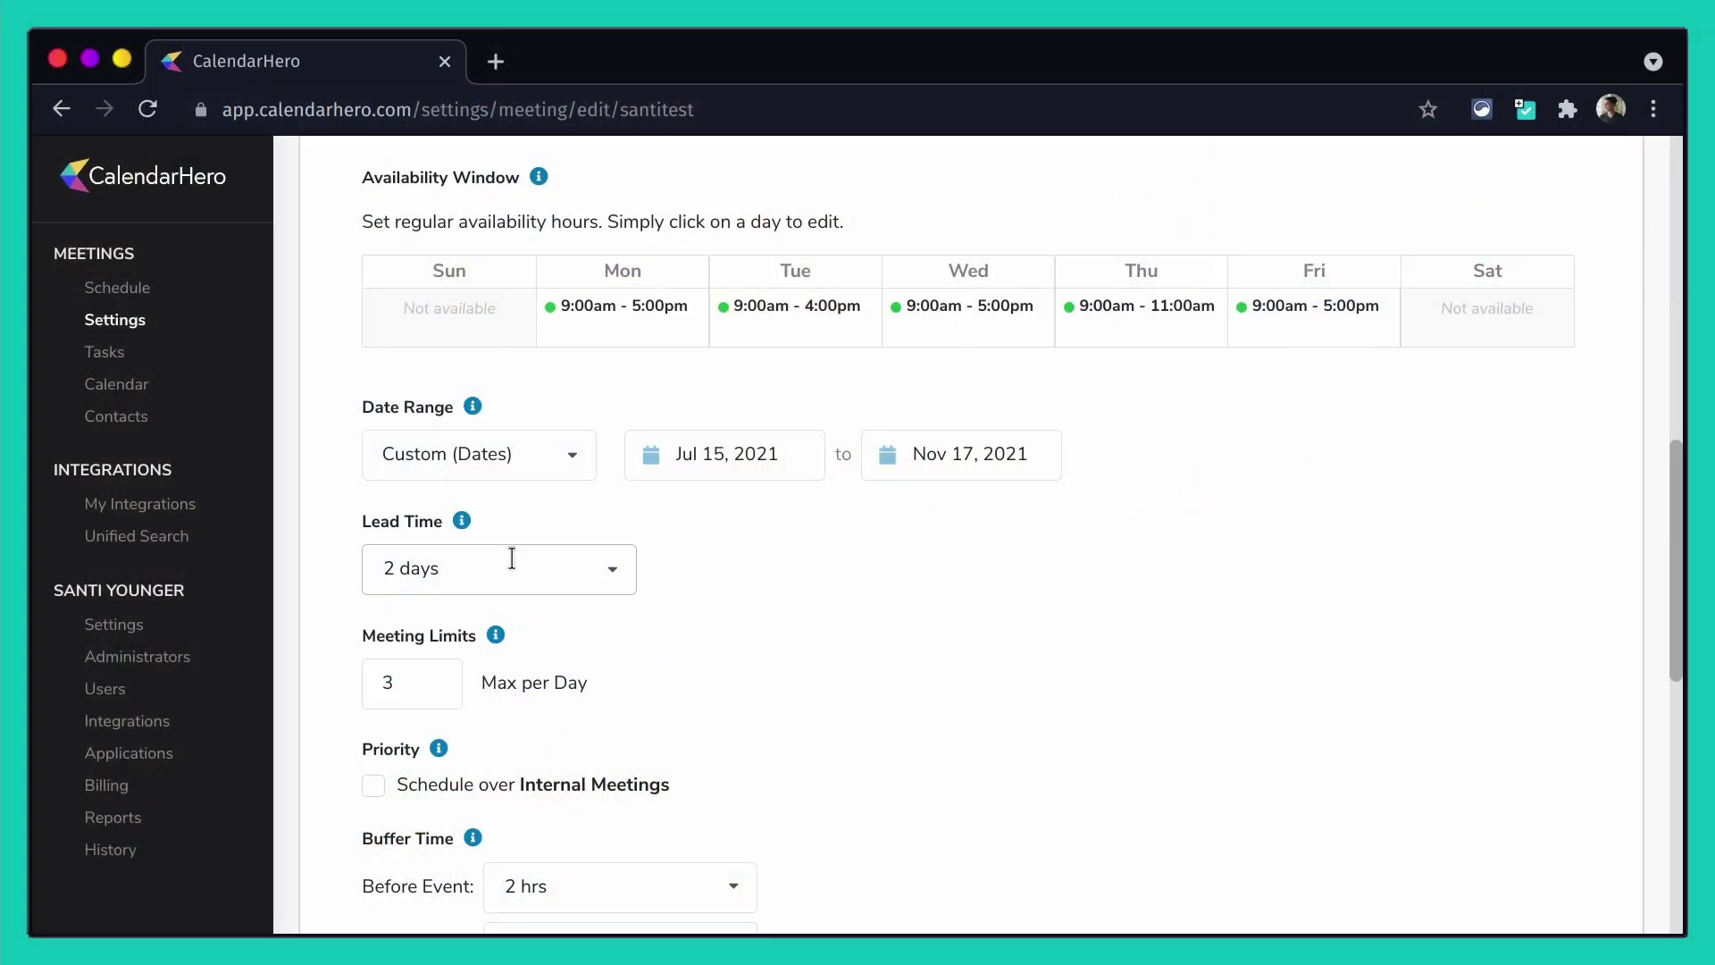
pyautogui.click(512, 558)
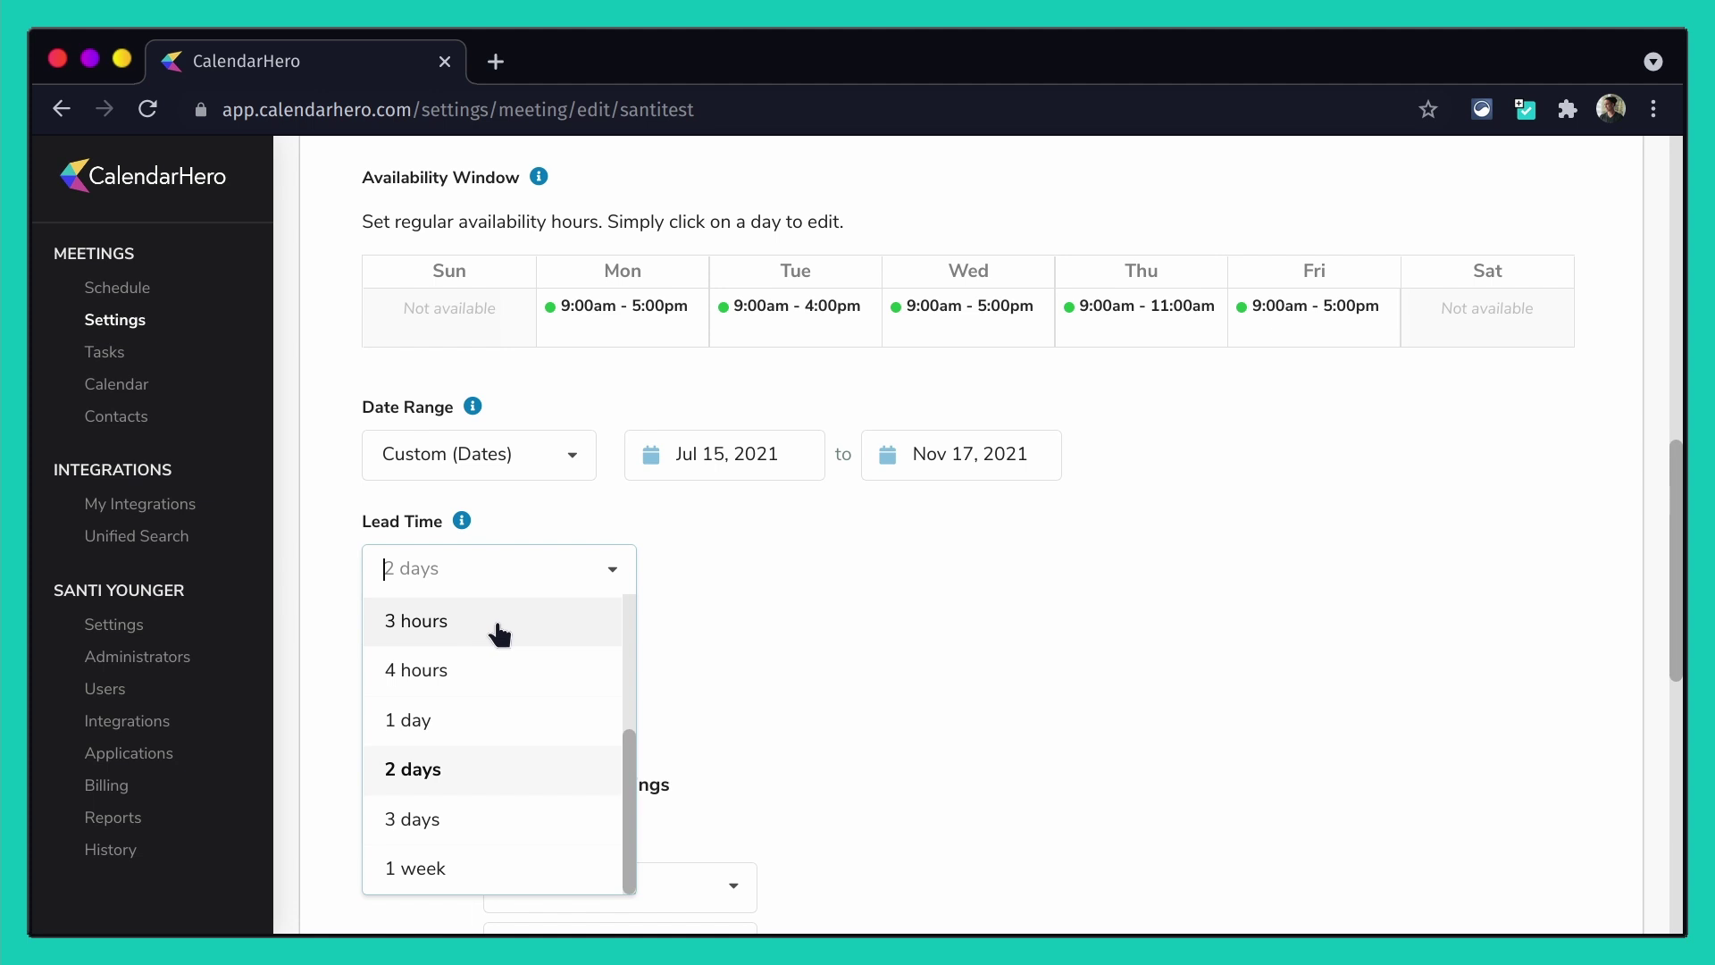
pyautogui.click(731, 576)
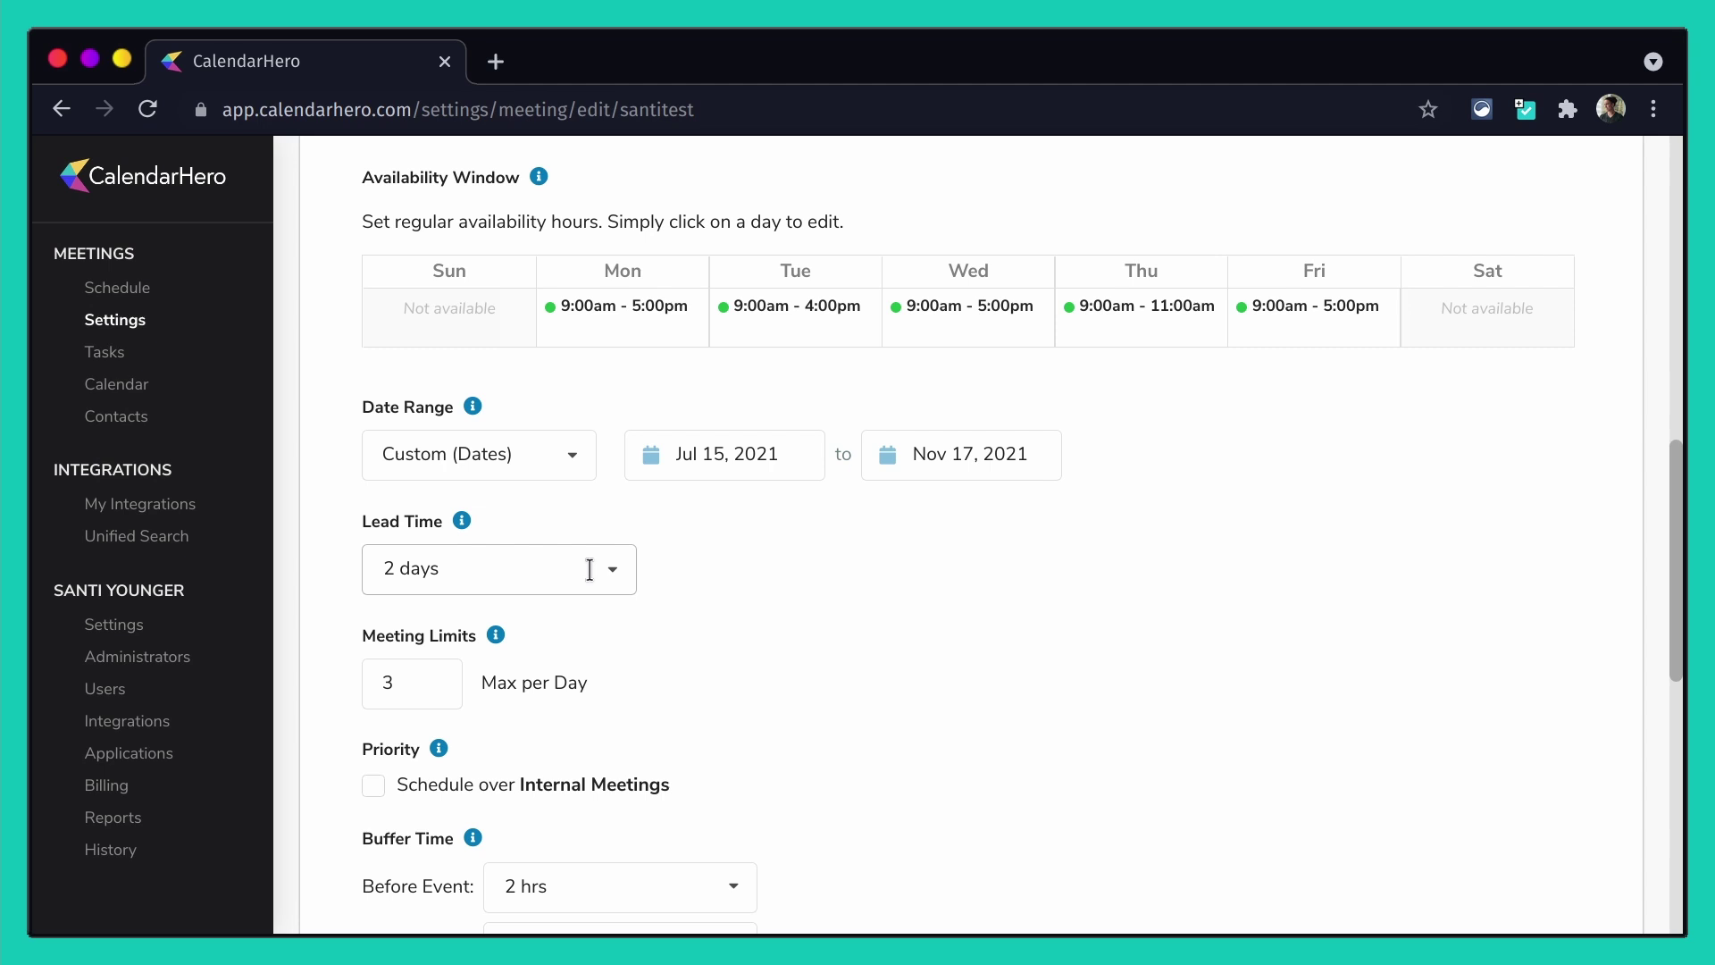
pyautogui.click(611, 574)
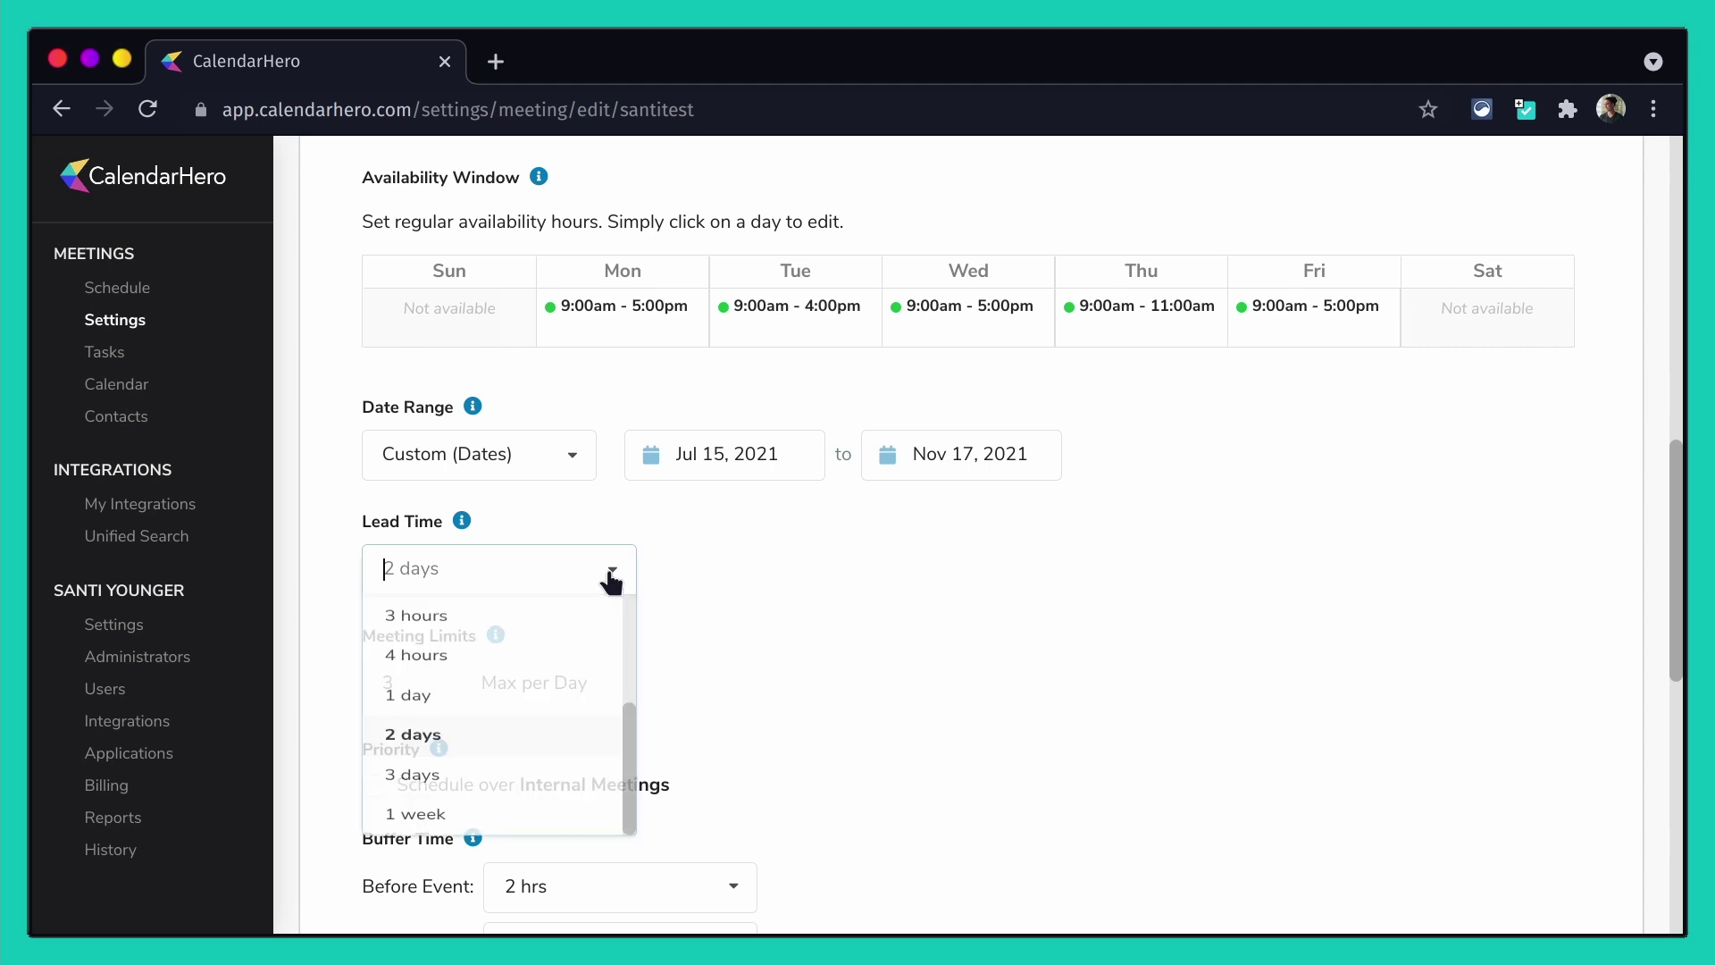
pyautogui.click(720, 597)
pyautogui.scroll(-2, 720, 603)
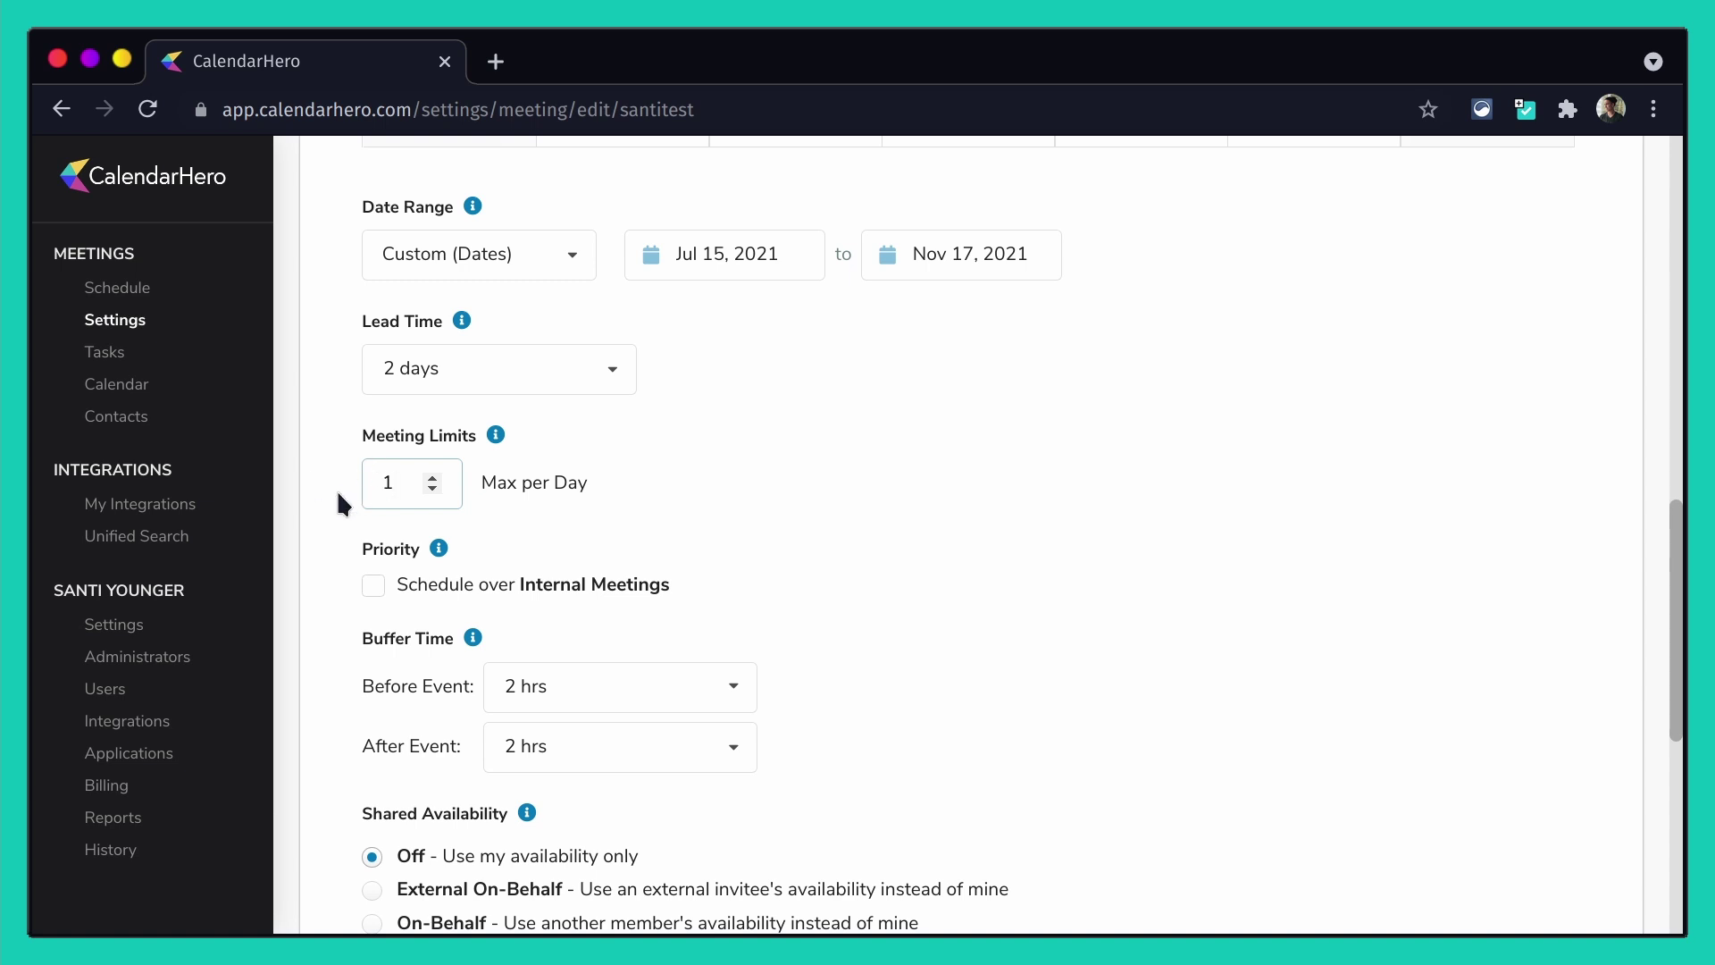
# - Set the meeting limit to 1 meeting per day
pyautogui.click(335, 438)
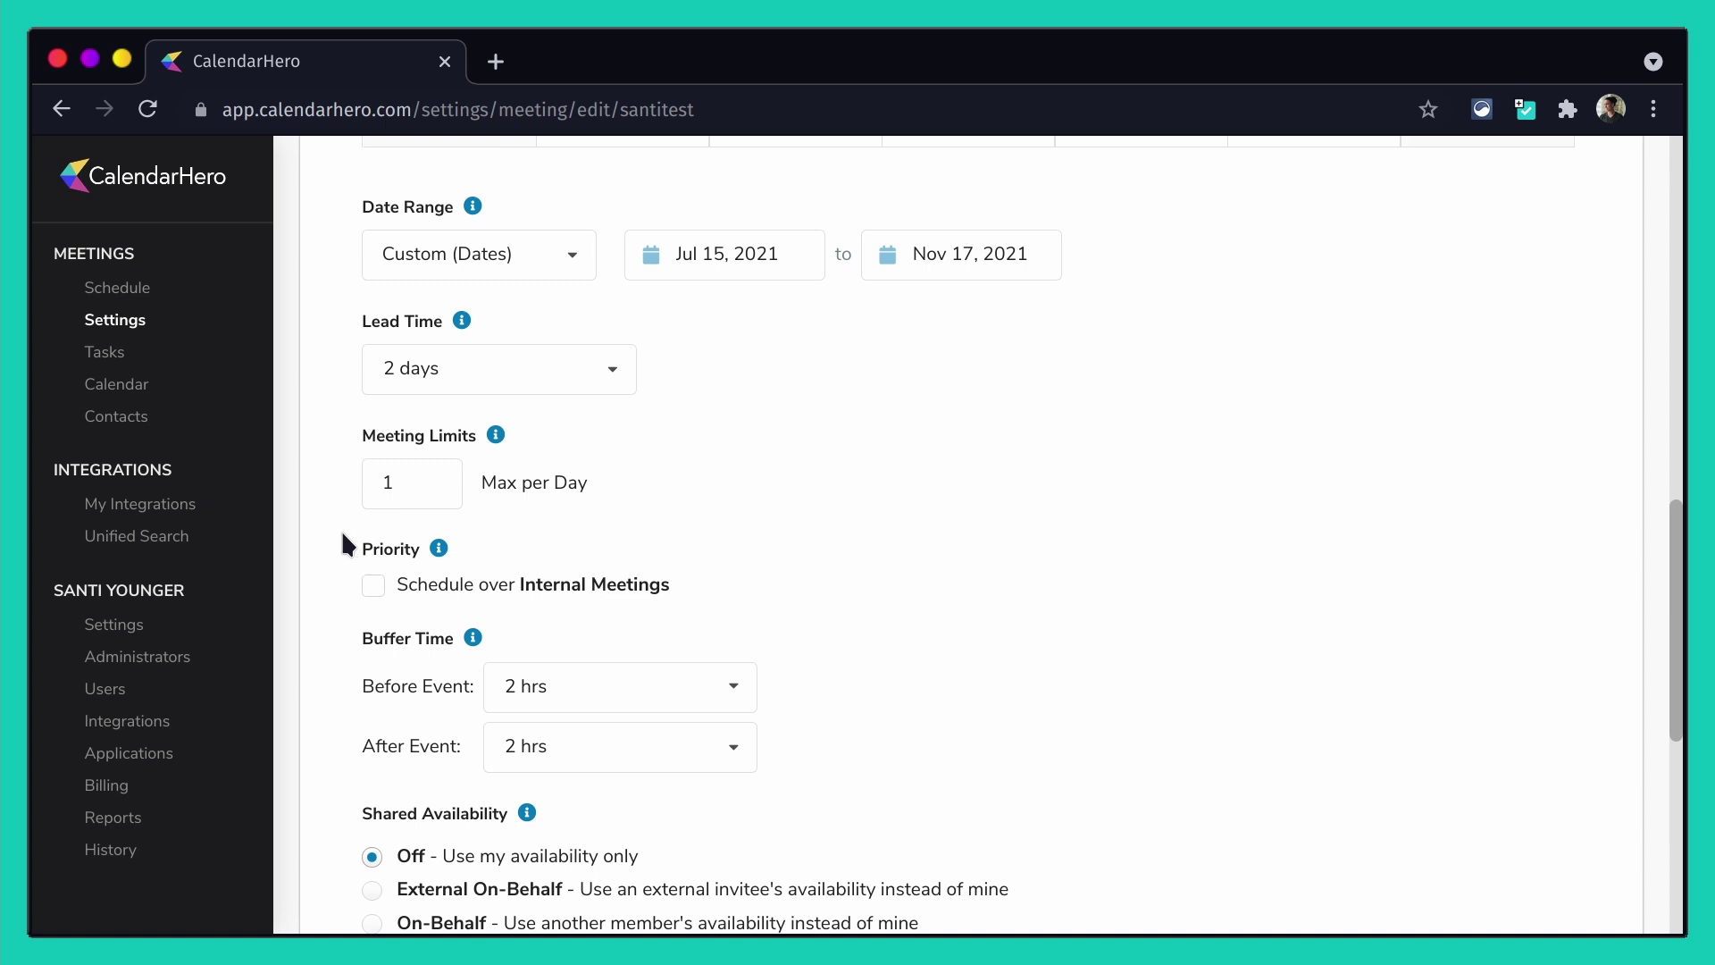
pyautogui.scroll(-1, 342, 529)
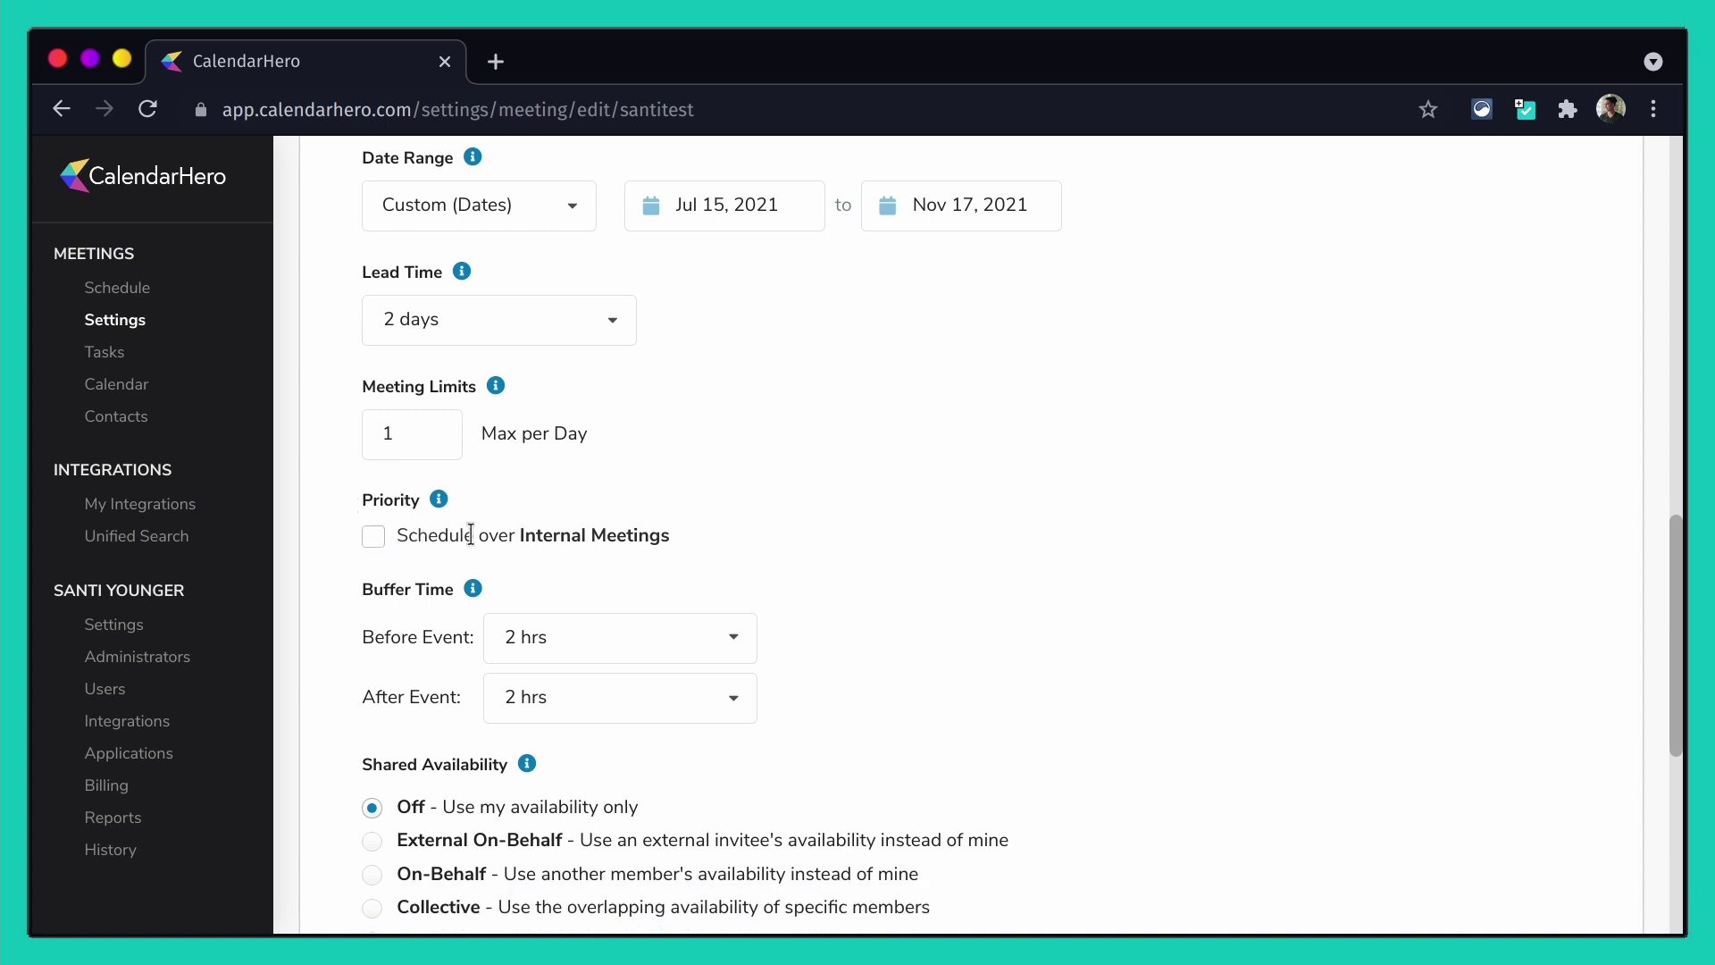
pyautogui.scroll(-1, 536, 536)
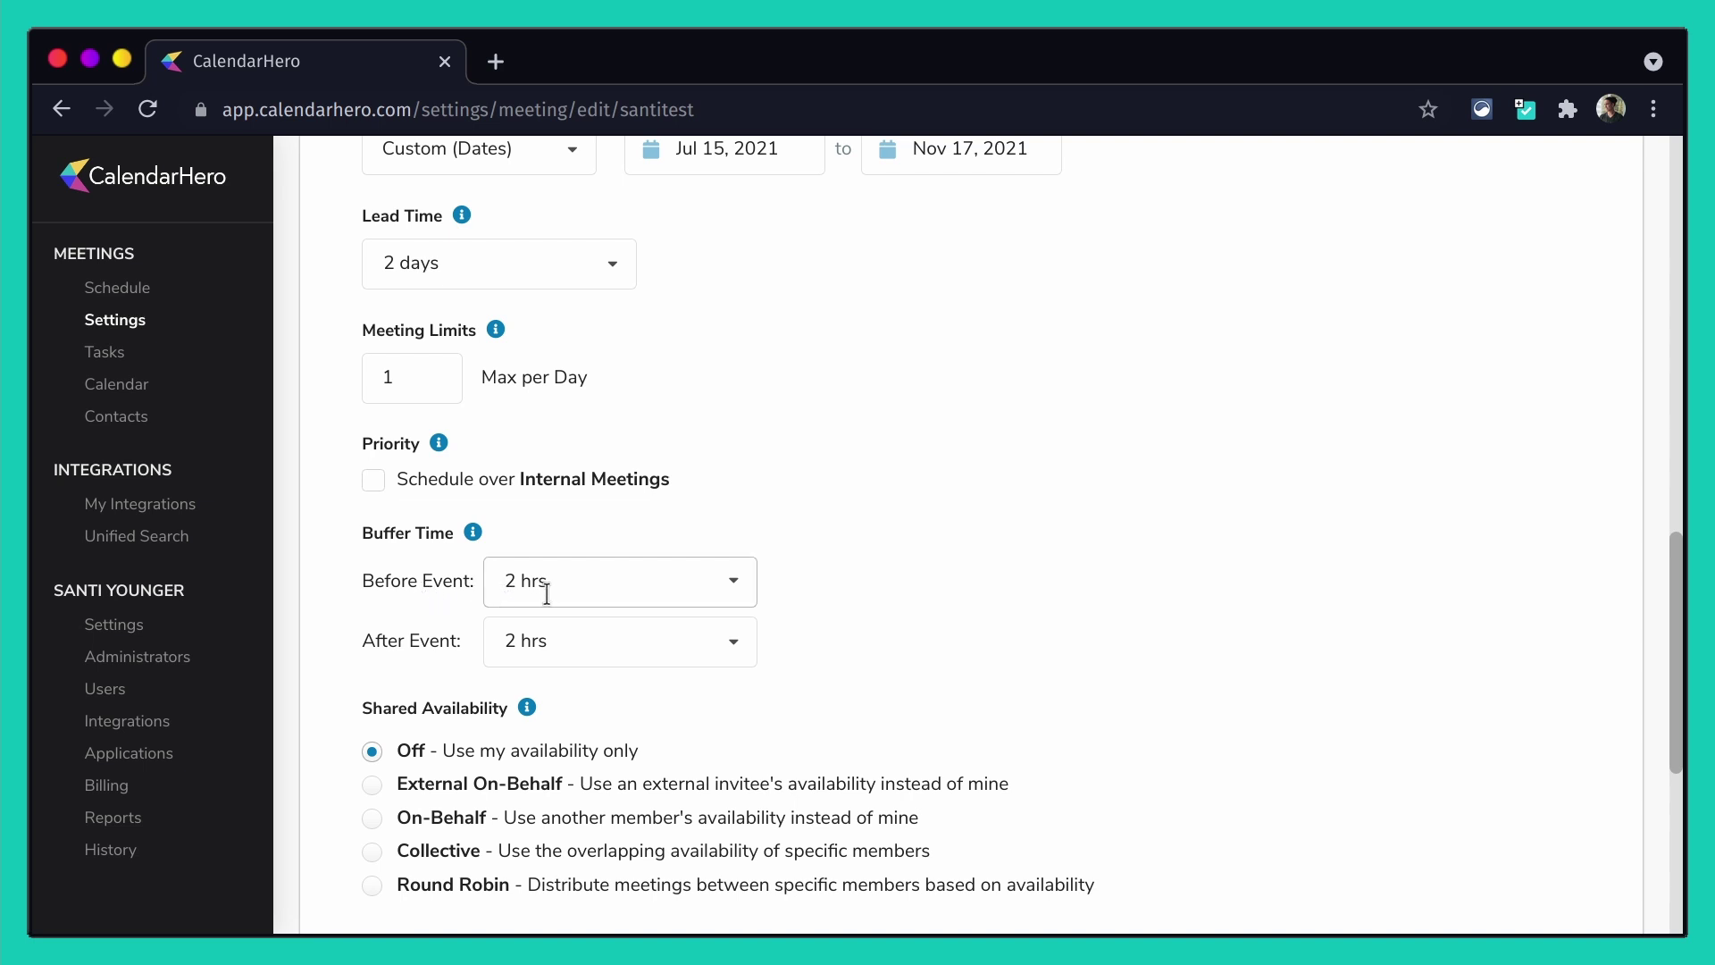
# - Keep 2 hrs buffers both before and after each event
pyautogui.click(599, 587)
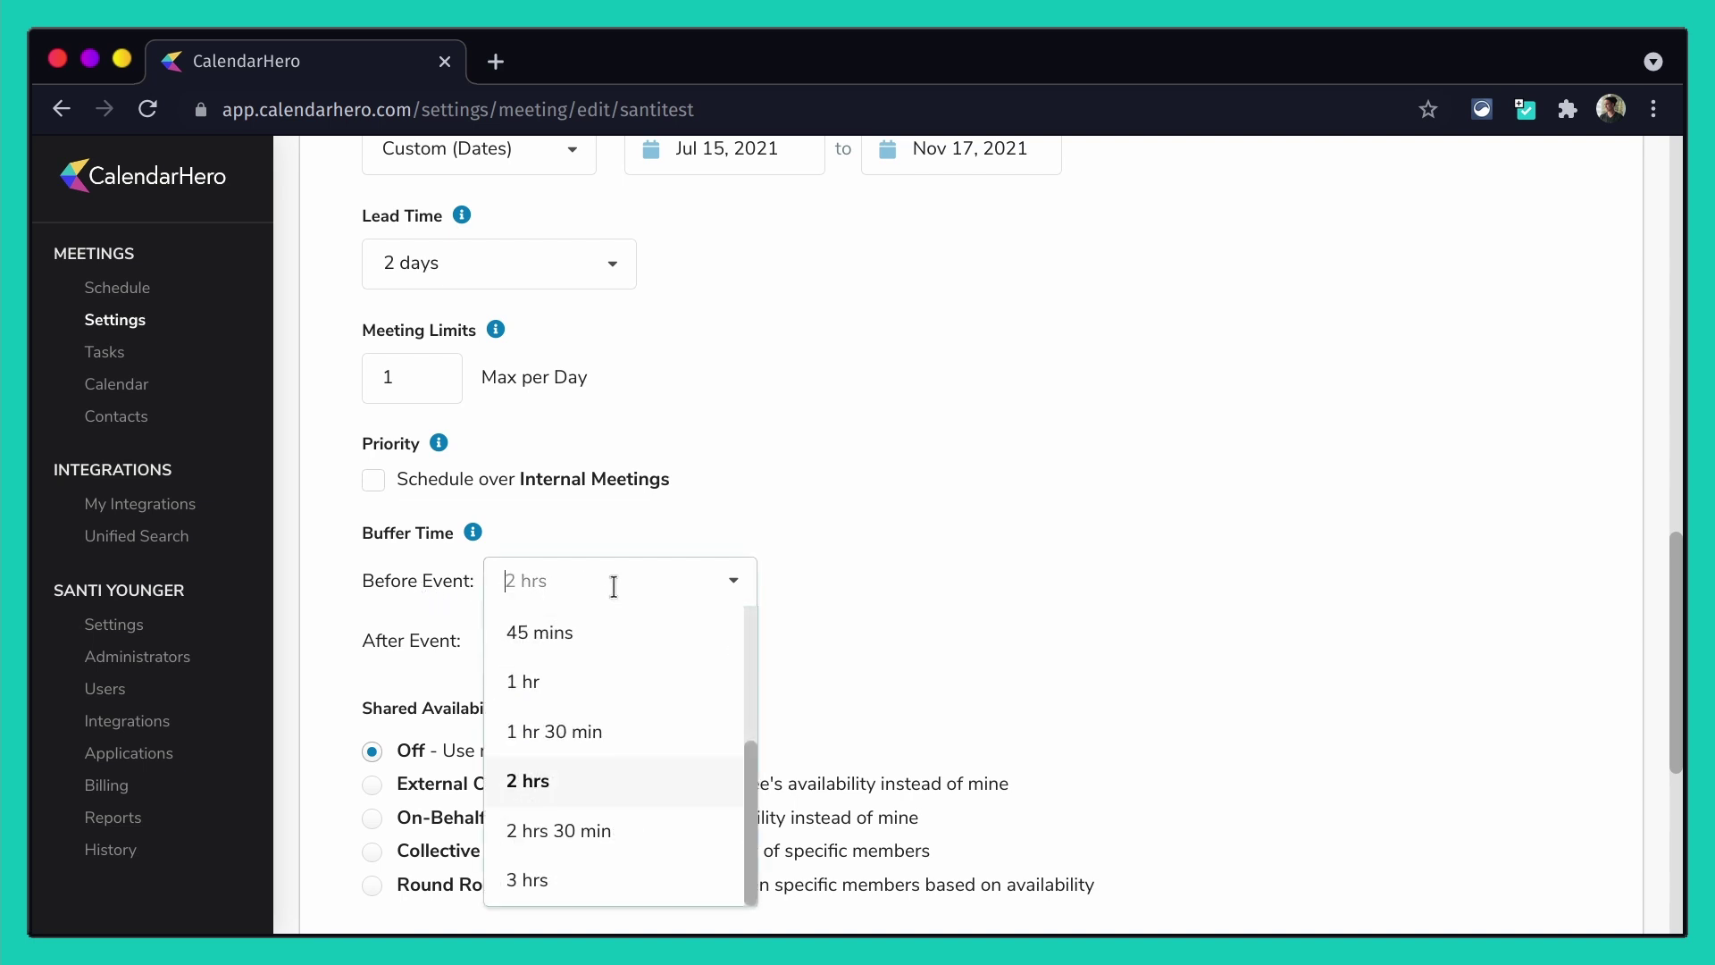
pyautogui.click(591, 781)
pyautogui.click(566, 660)
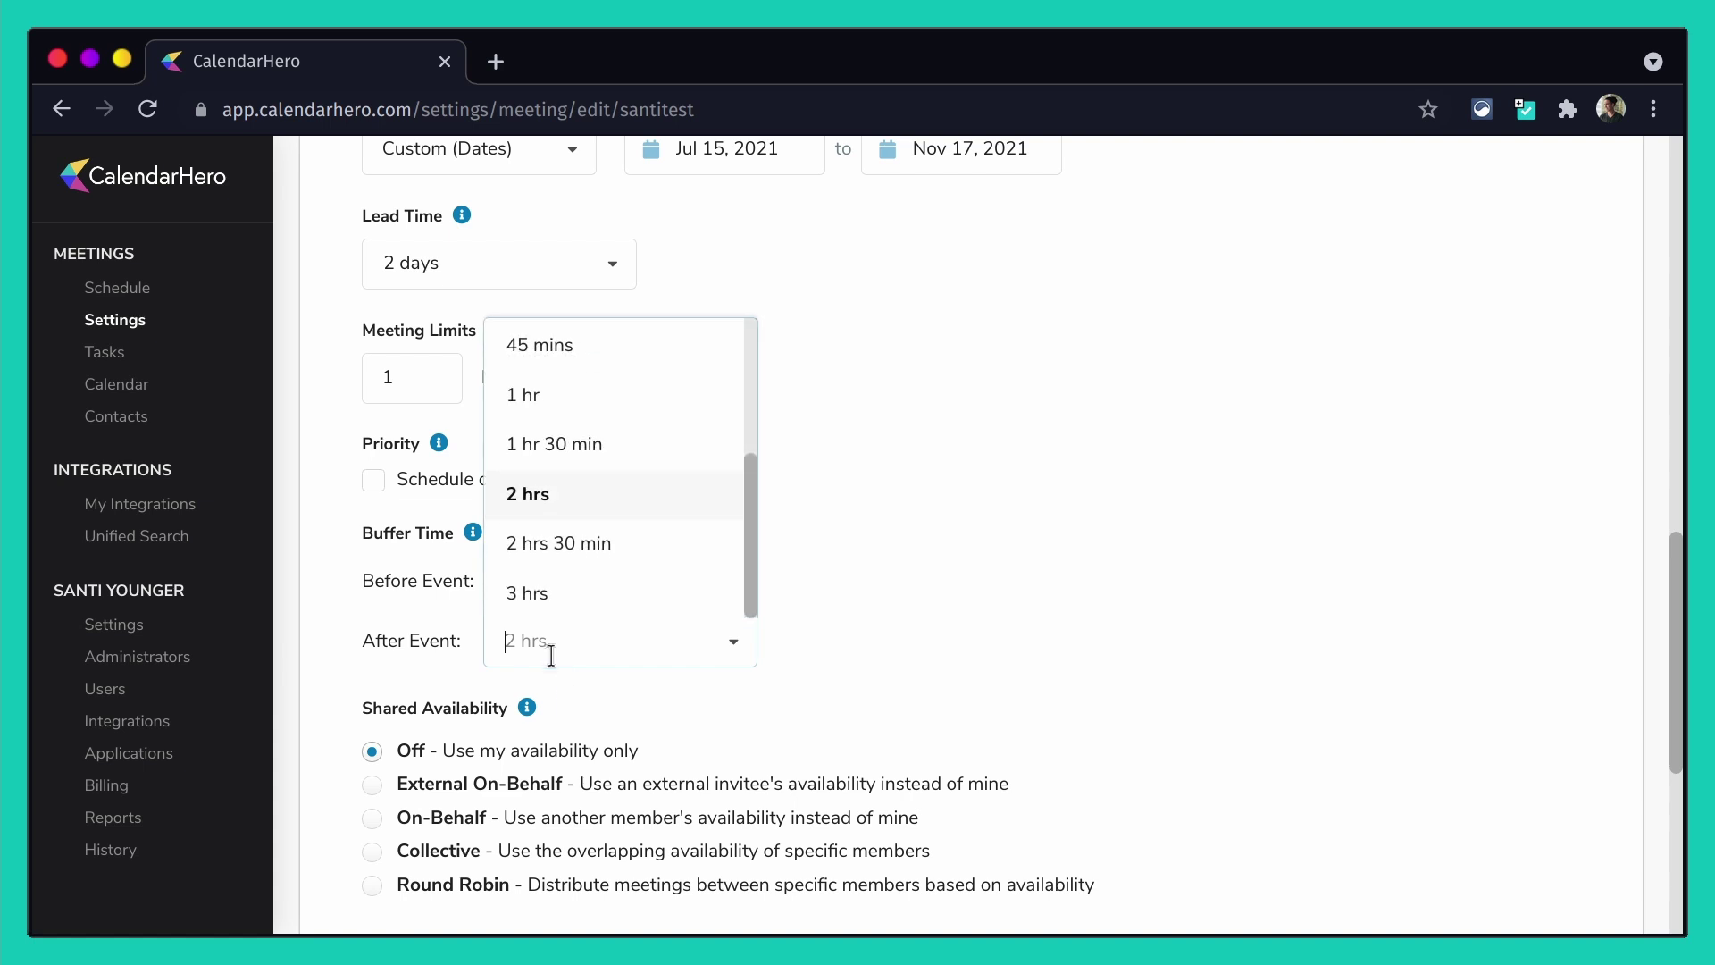
pyautogui.click(457, 665)
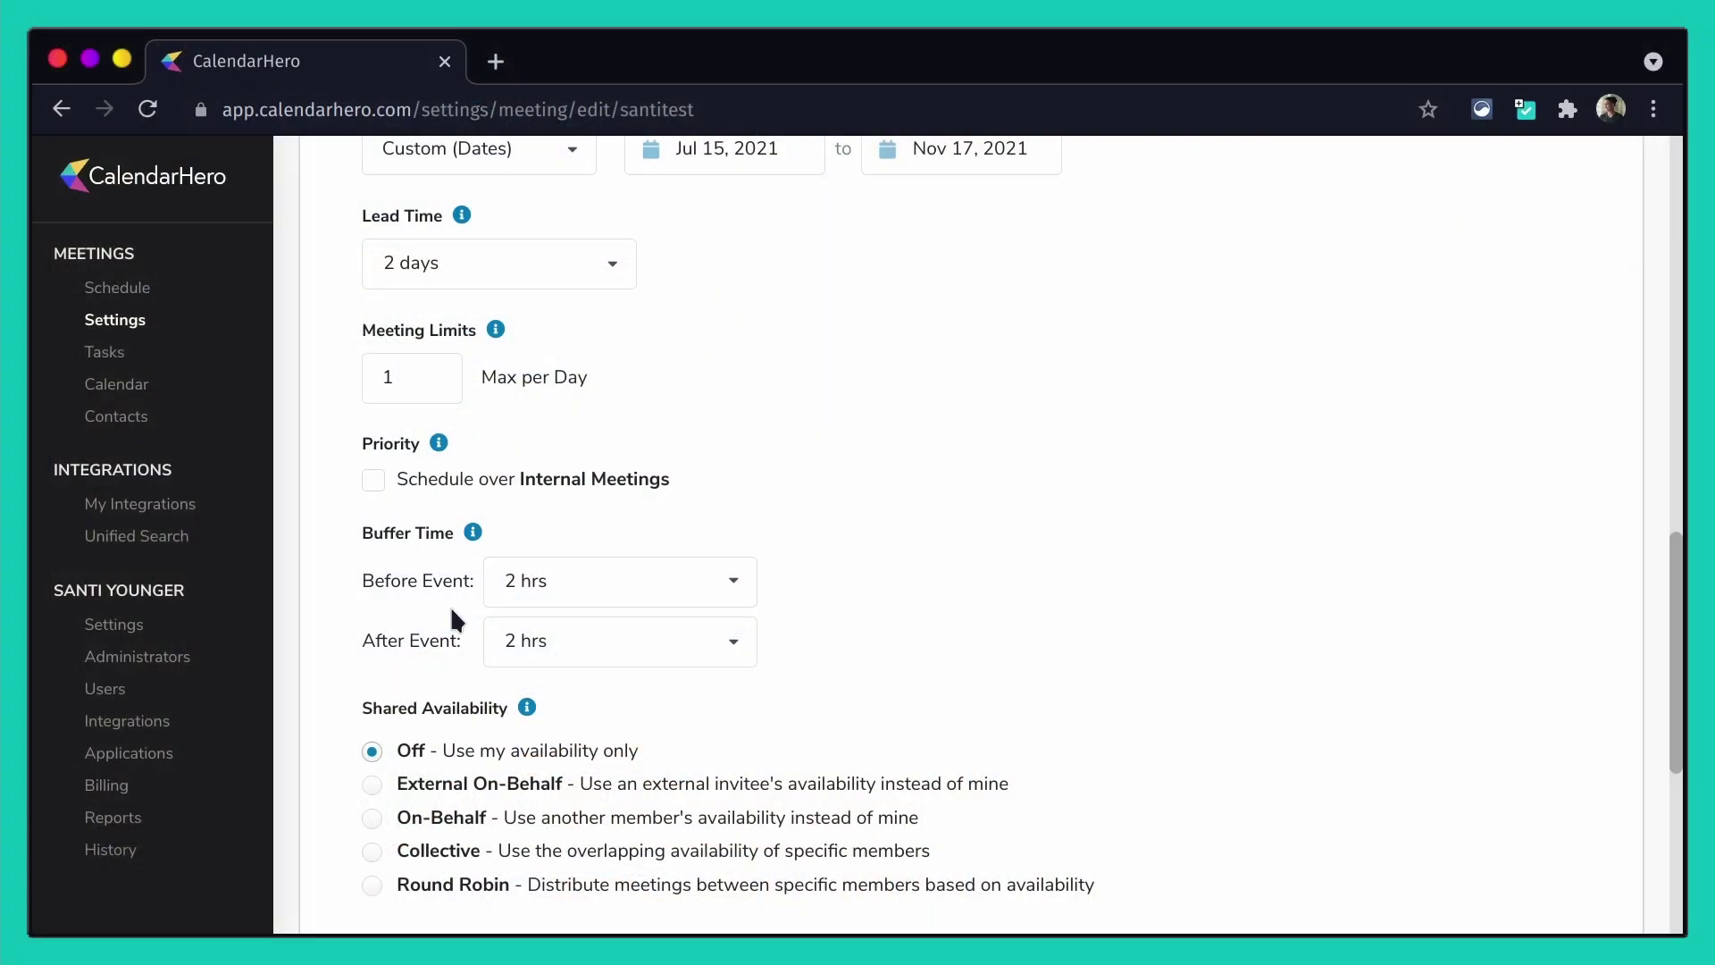
# - Expand the Location & Conferencing section
pyautogui.scroll(-1, 456, 590)
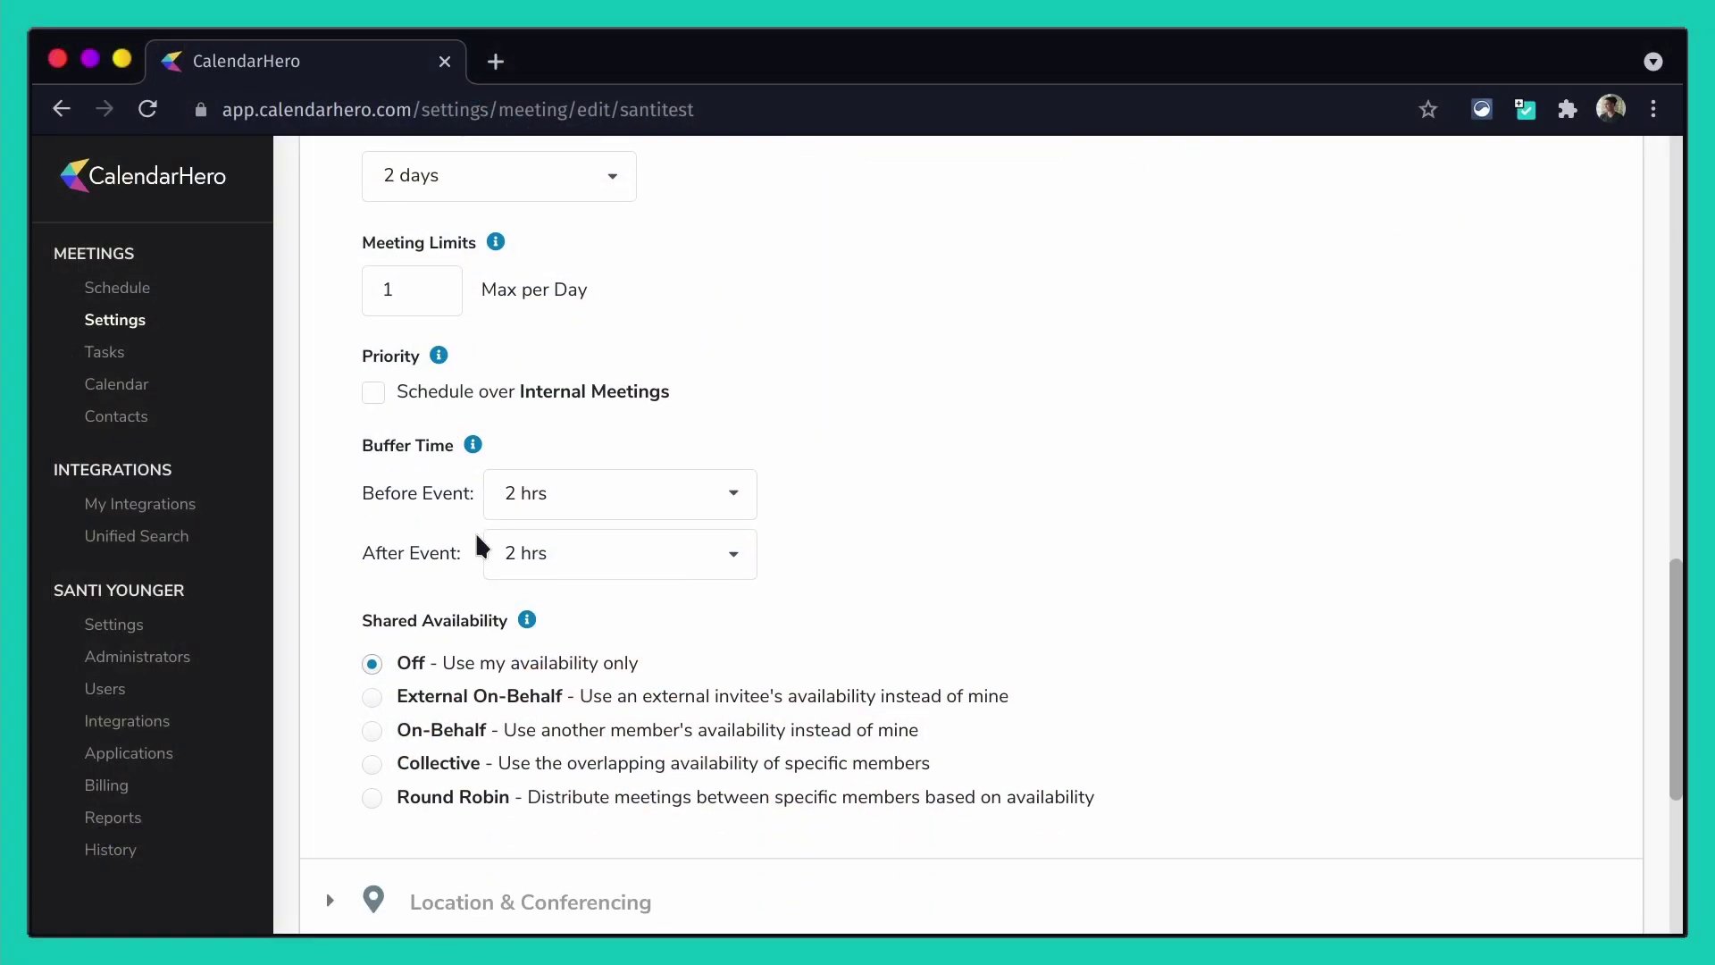
pyautogui.scroll(-3, 478, 576)
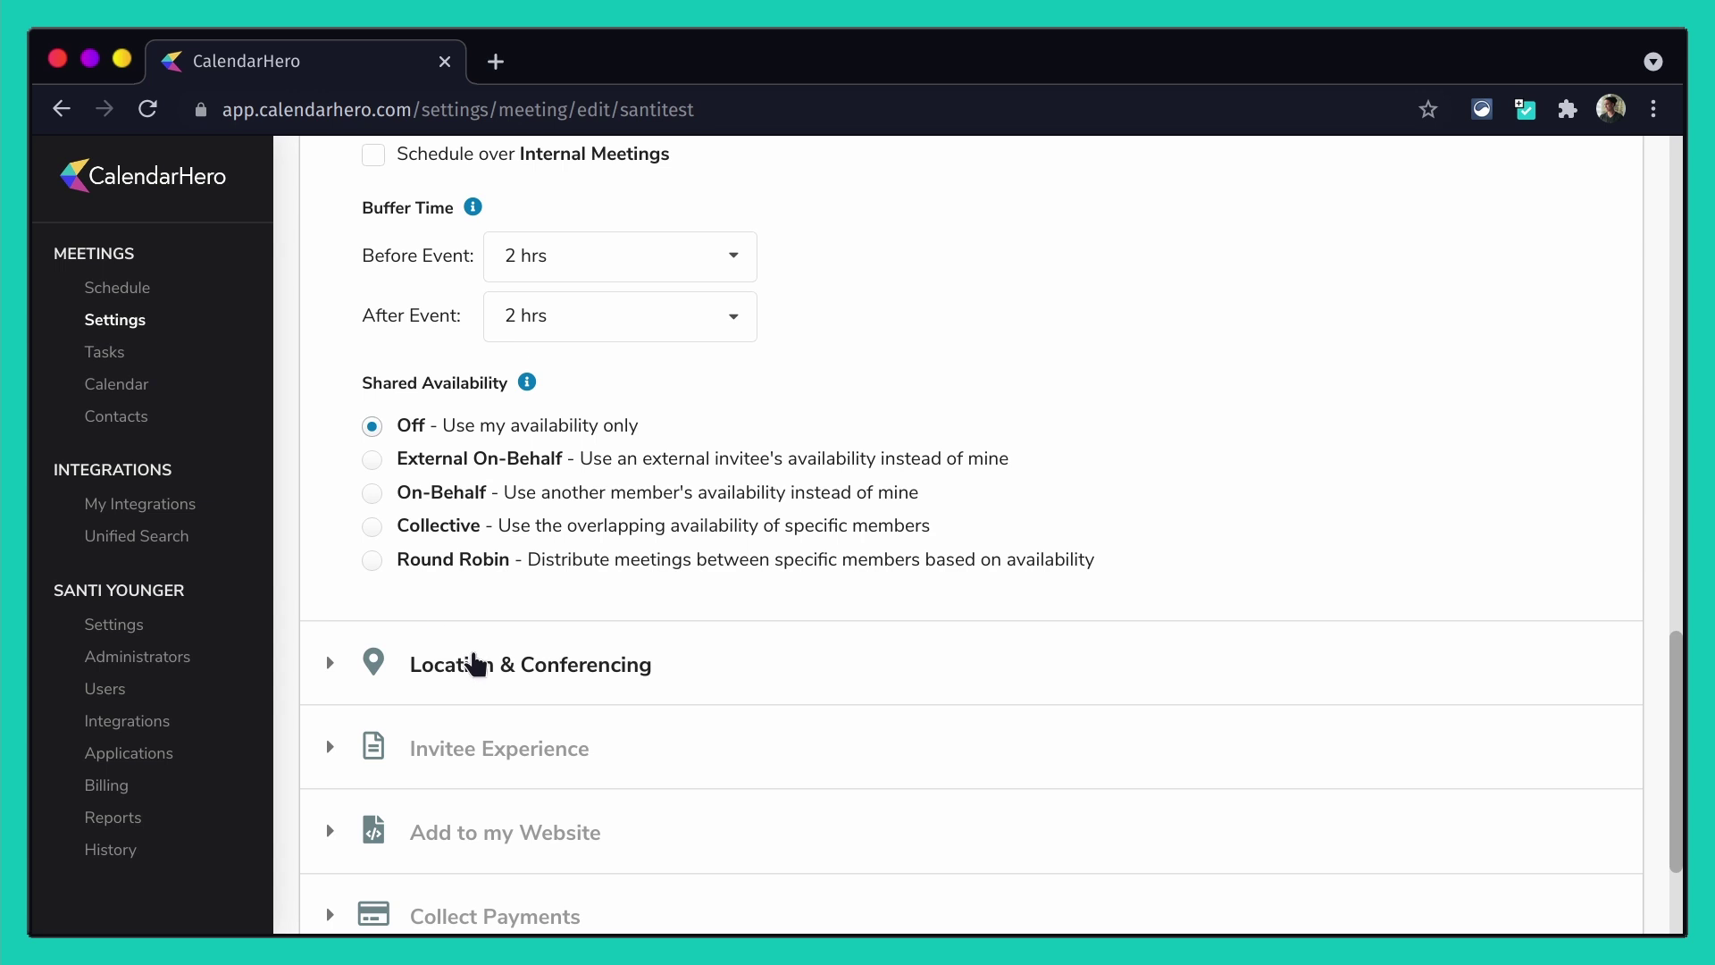
pyautogui.scroll(-1, 450, 674)
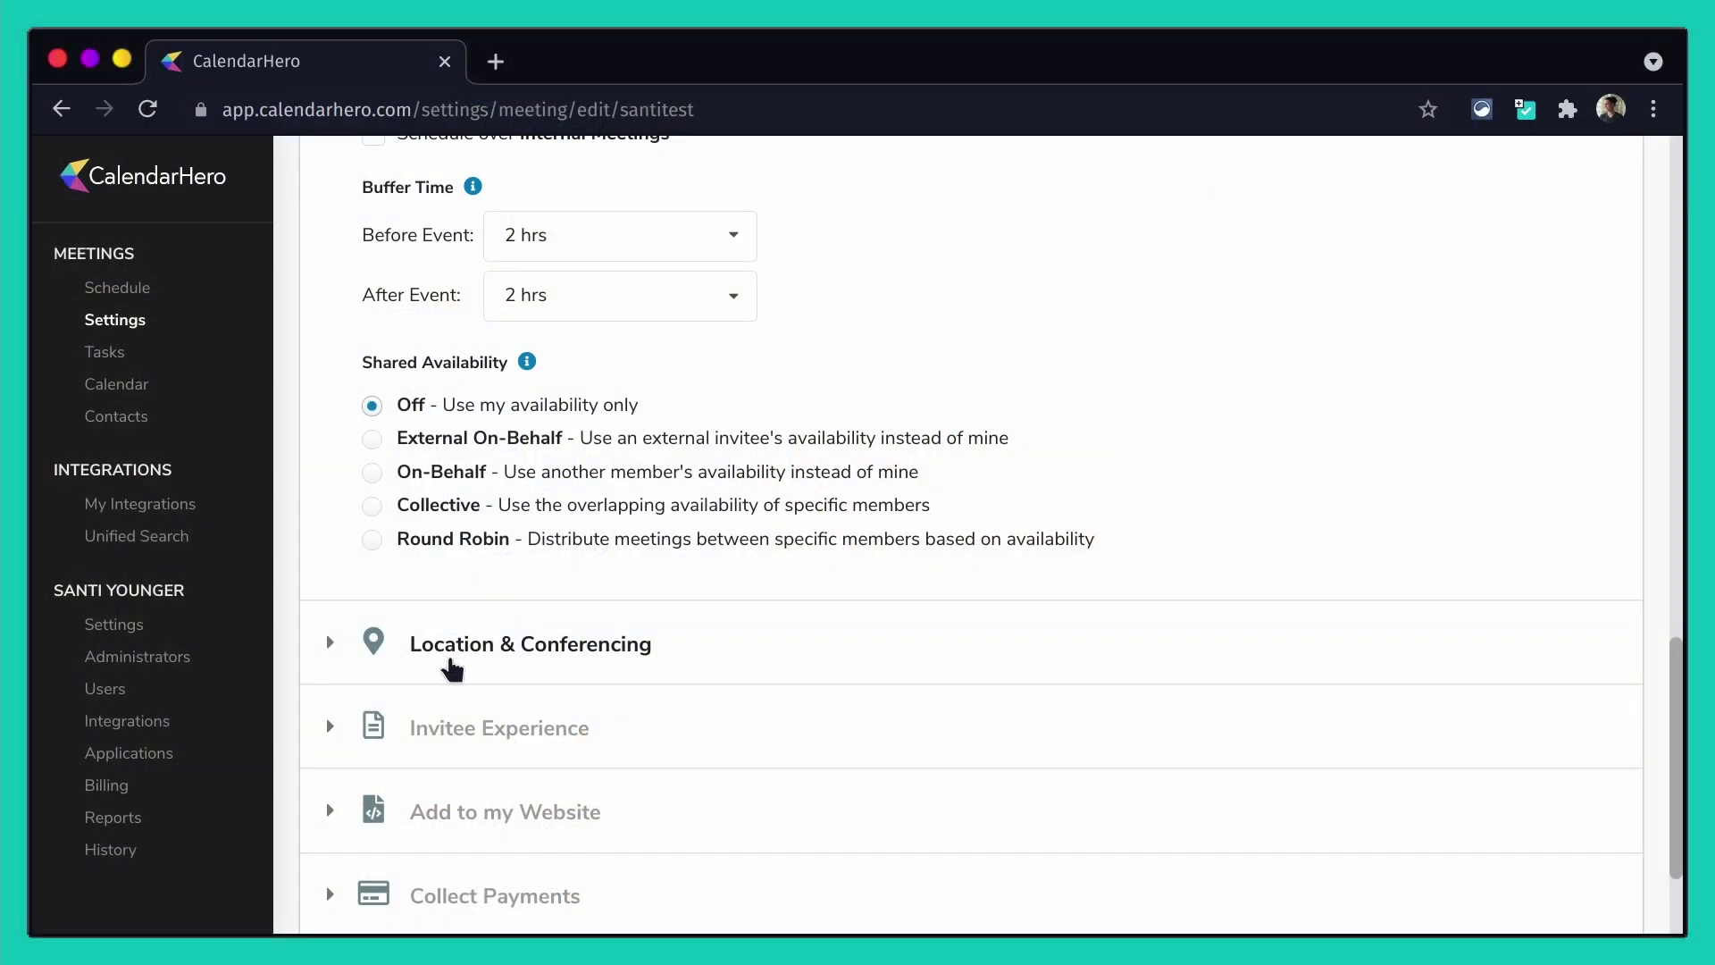
pyautogui.click(473, 663)
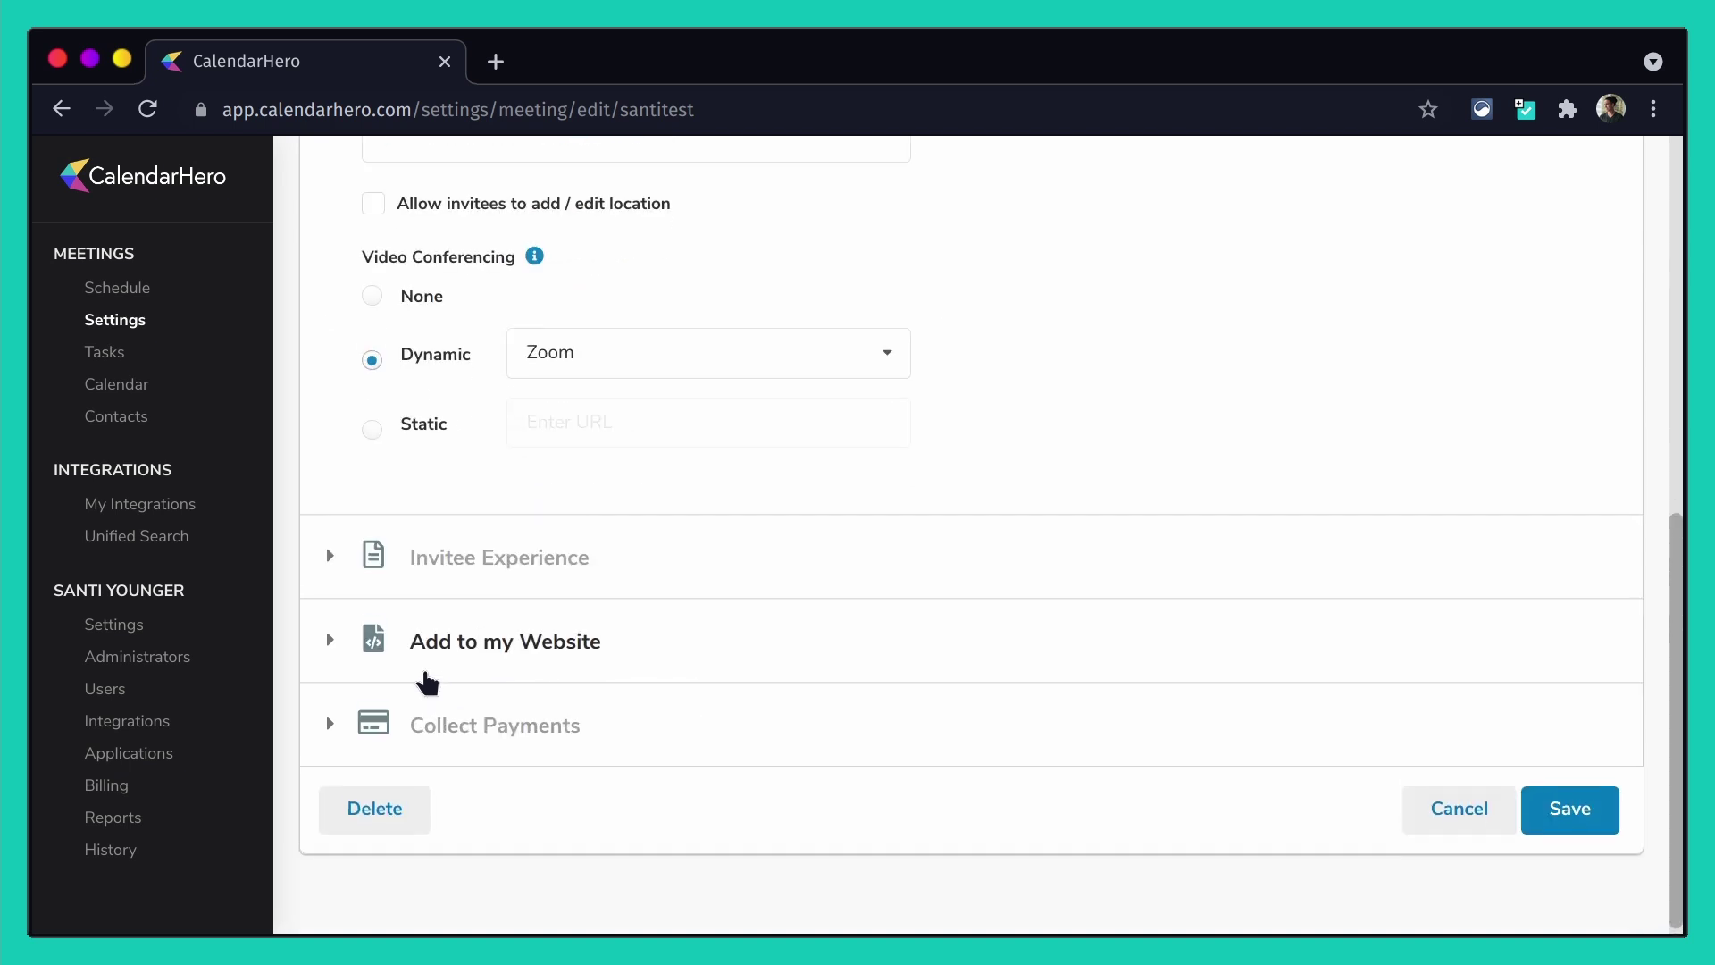
pyautogui.scroll(1, 460, 492)
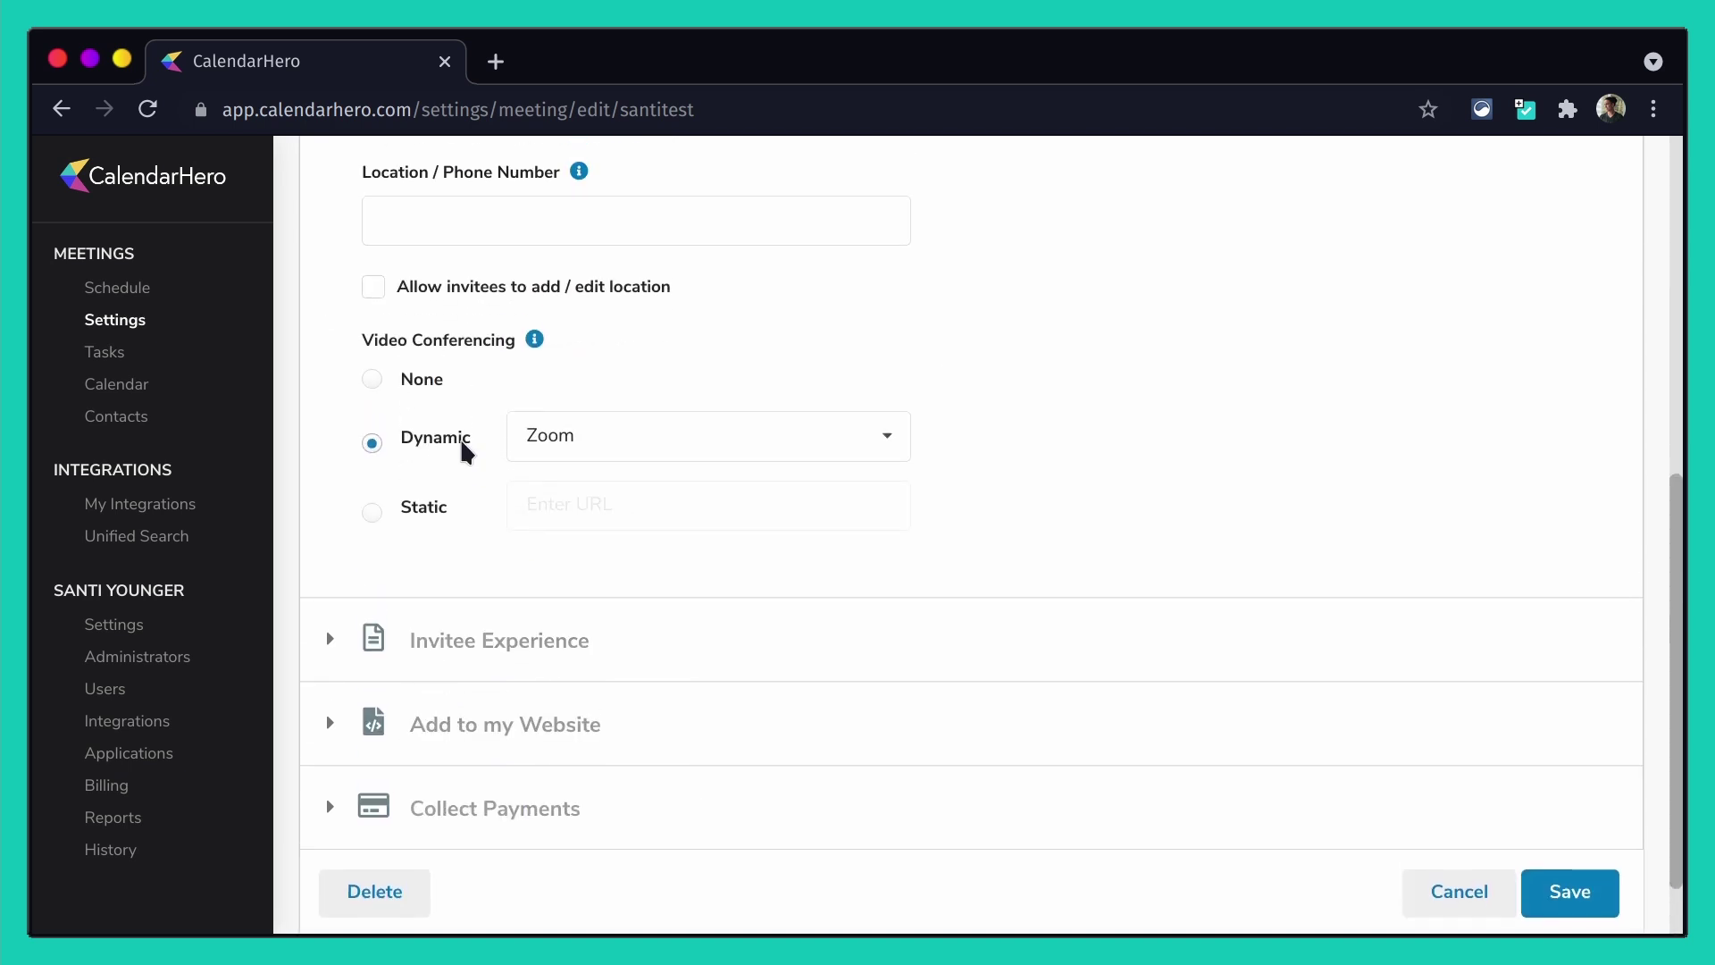
# - Set Video Conferencing to Dynamic with Zoom as the provider
pyautogui.click(374, 388)
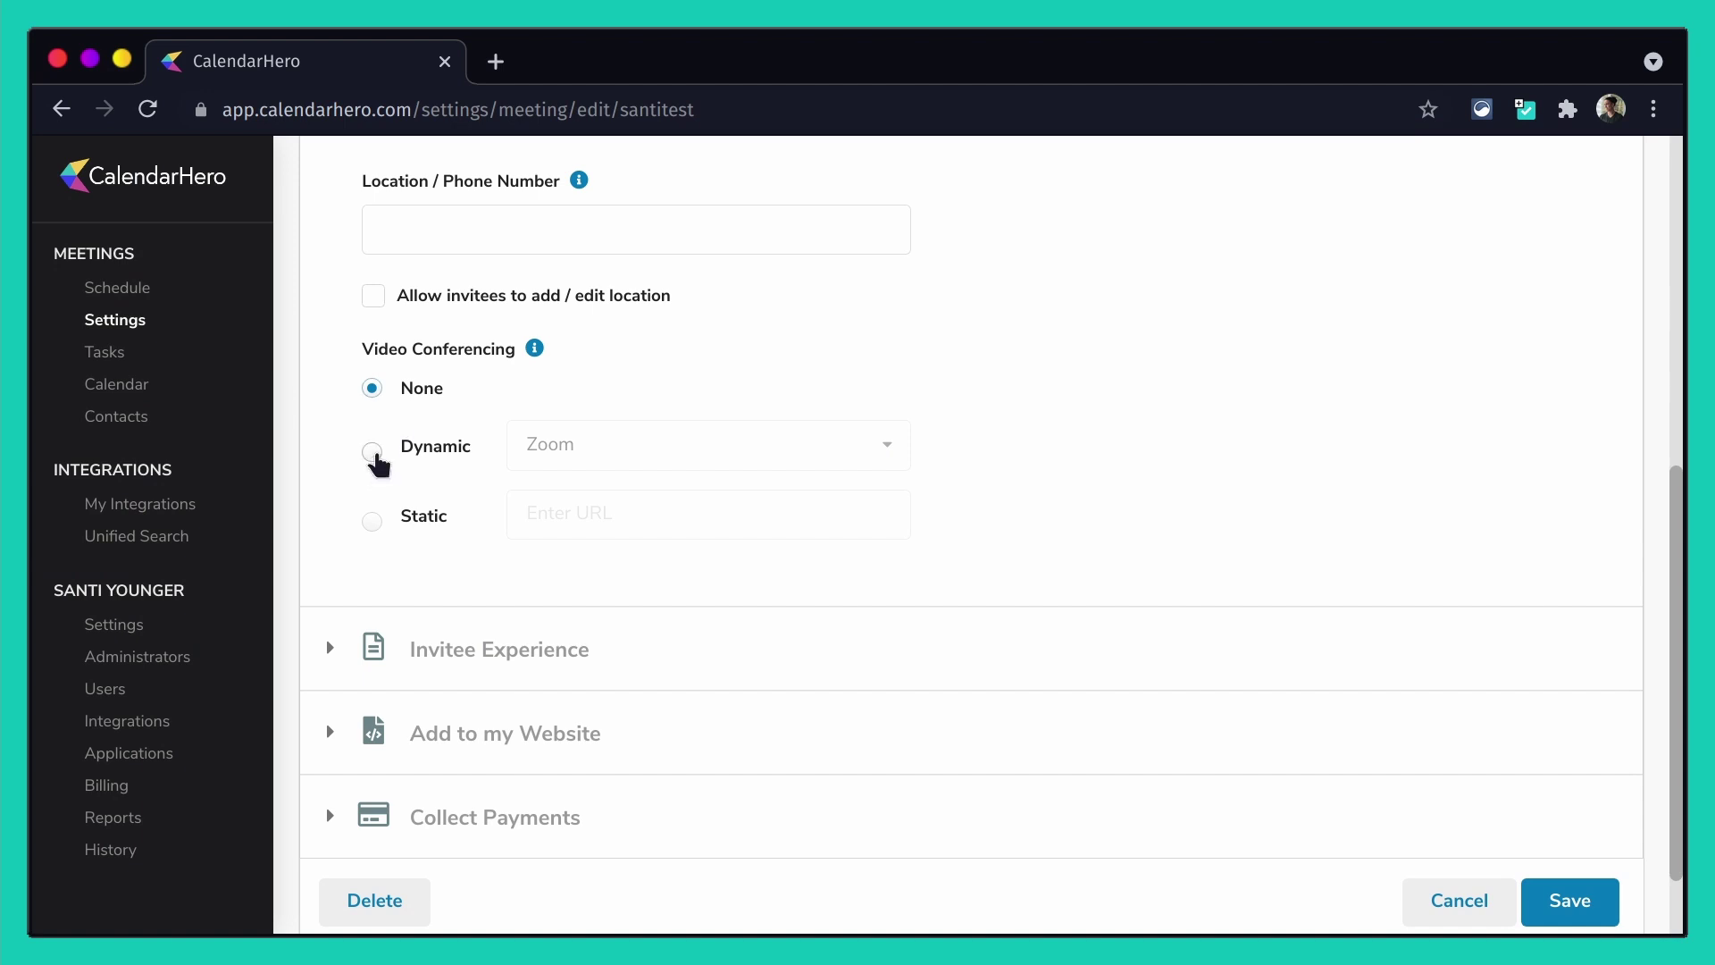
pyautogui.click(374, 453)
pyautogui.click(601, 446)
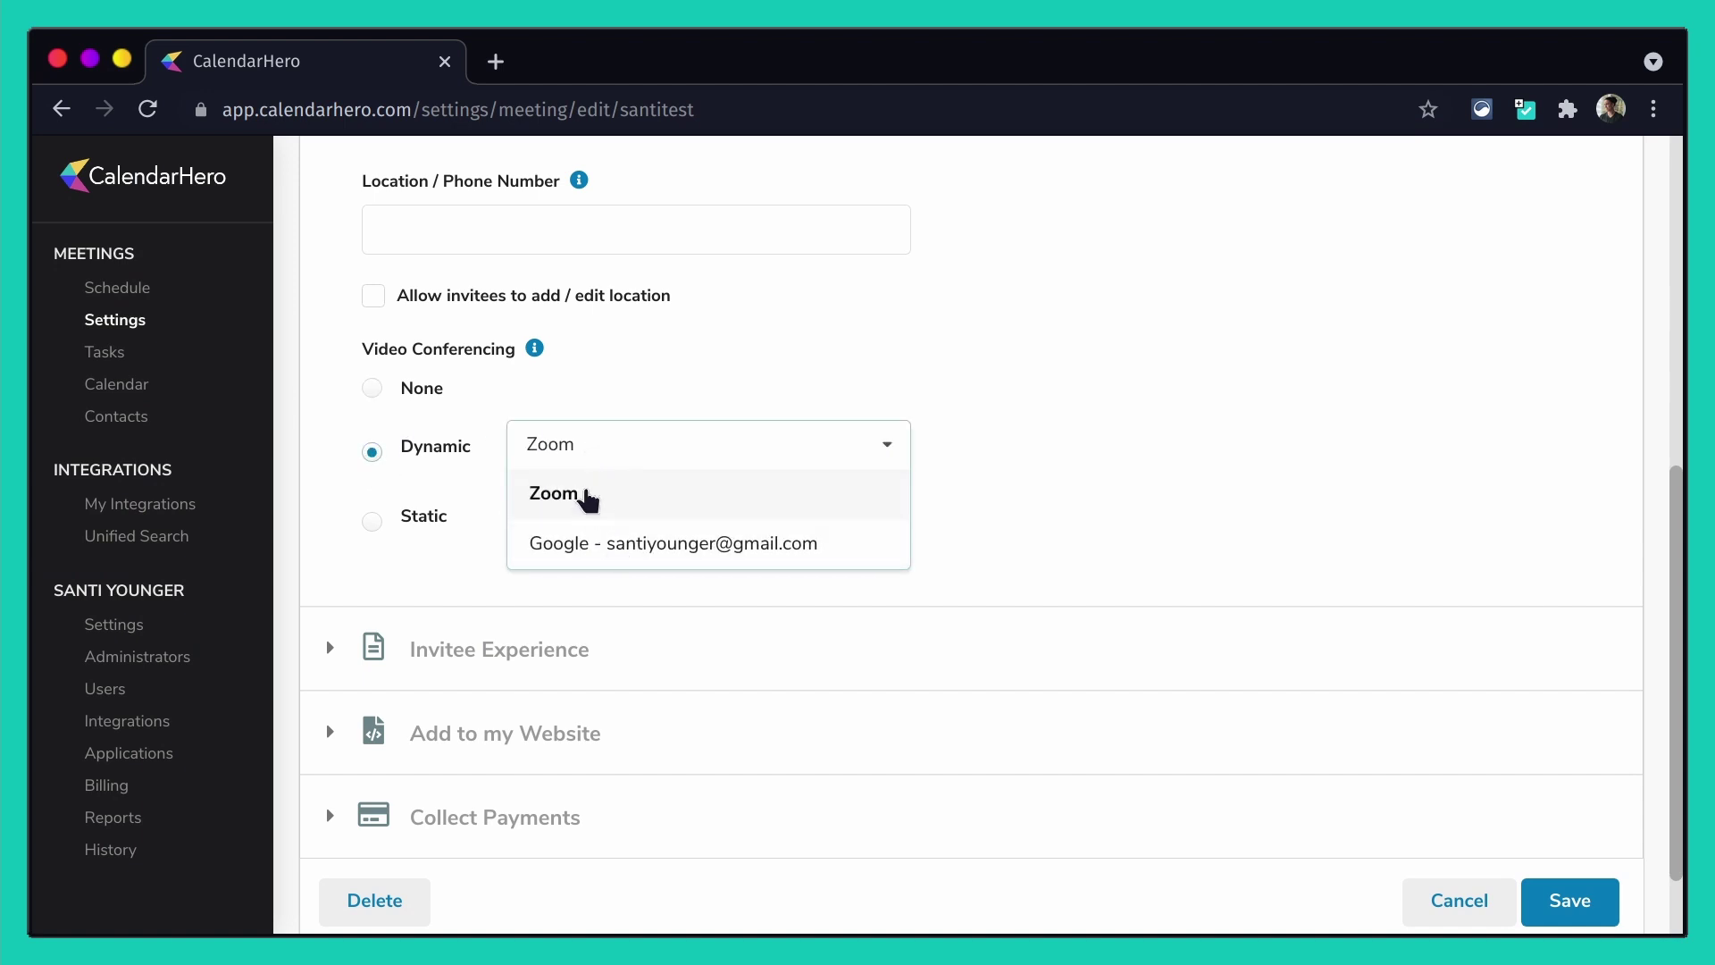
pyautogui.click(592, 406)
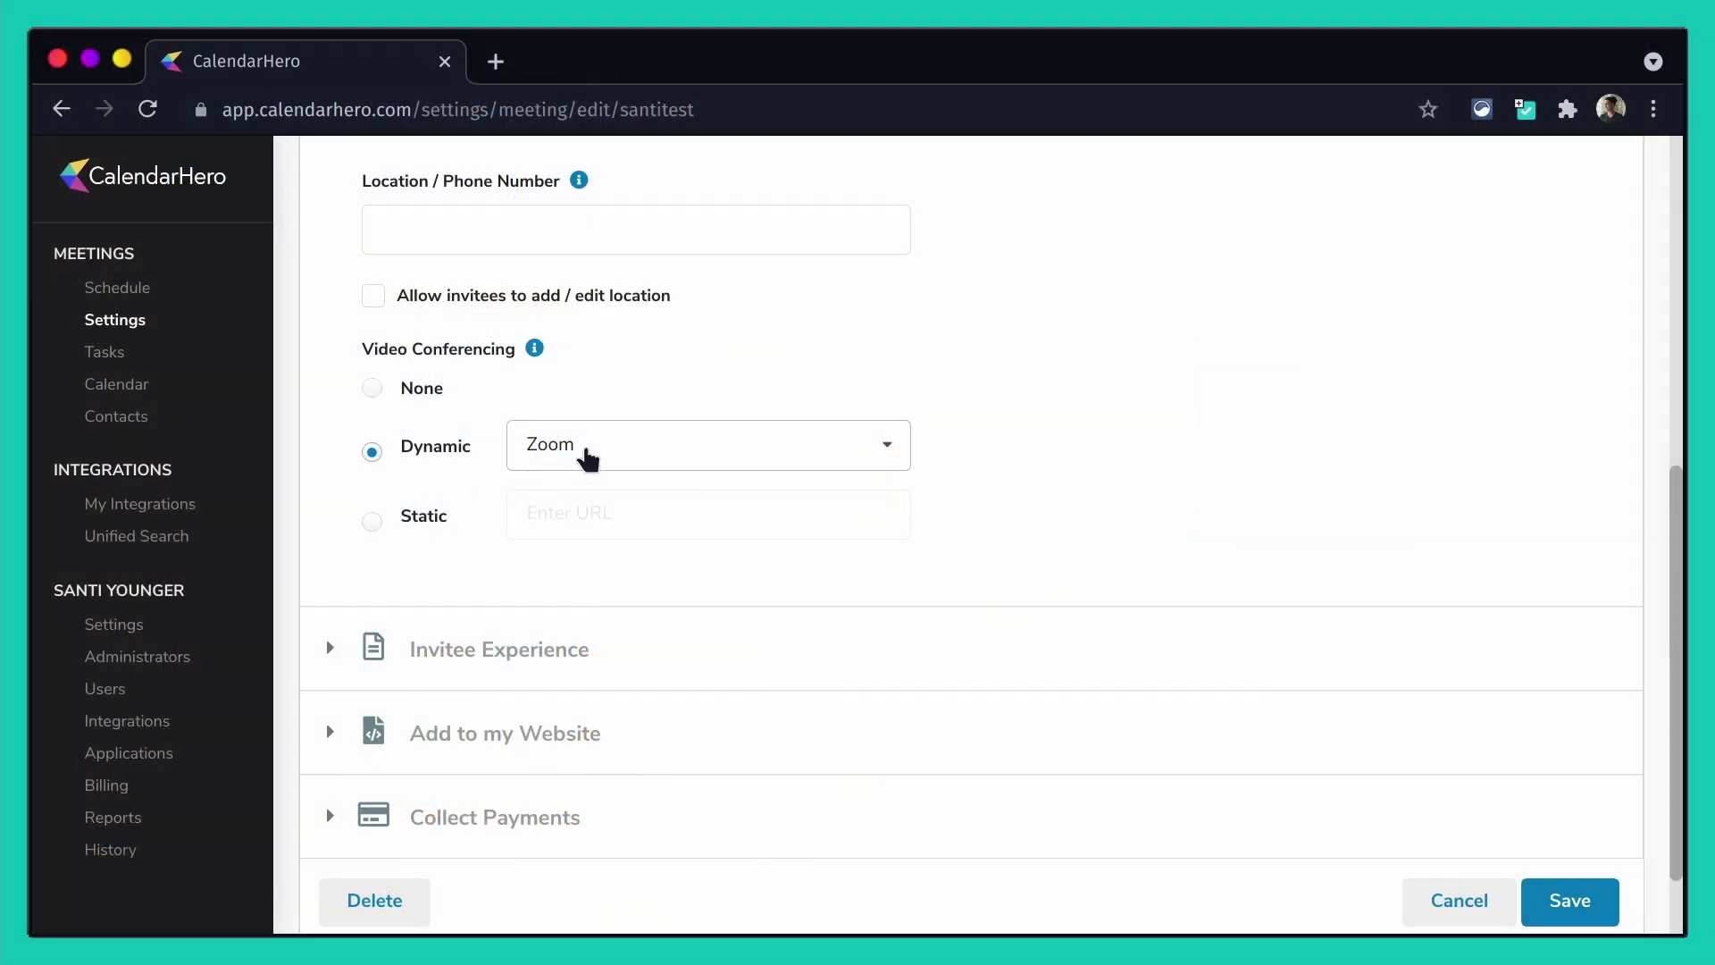
pyautogui.scroll(-1, 431, 545)
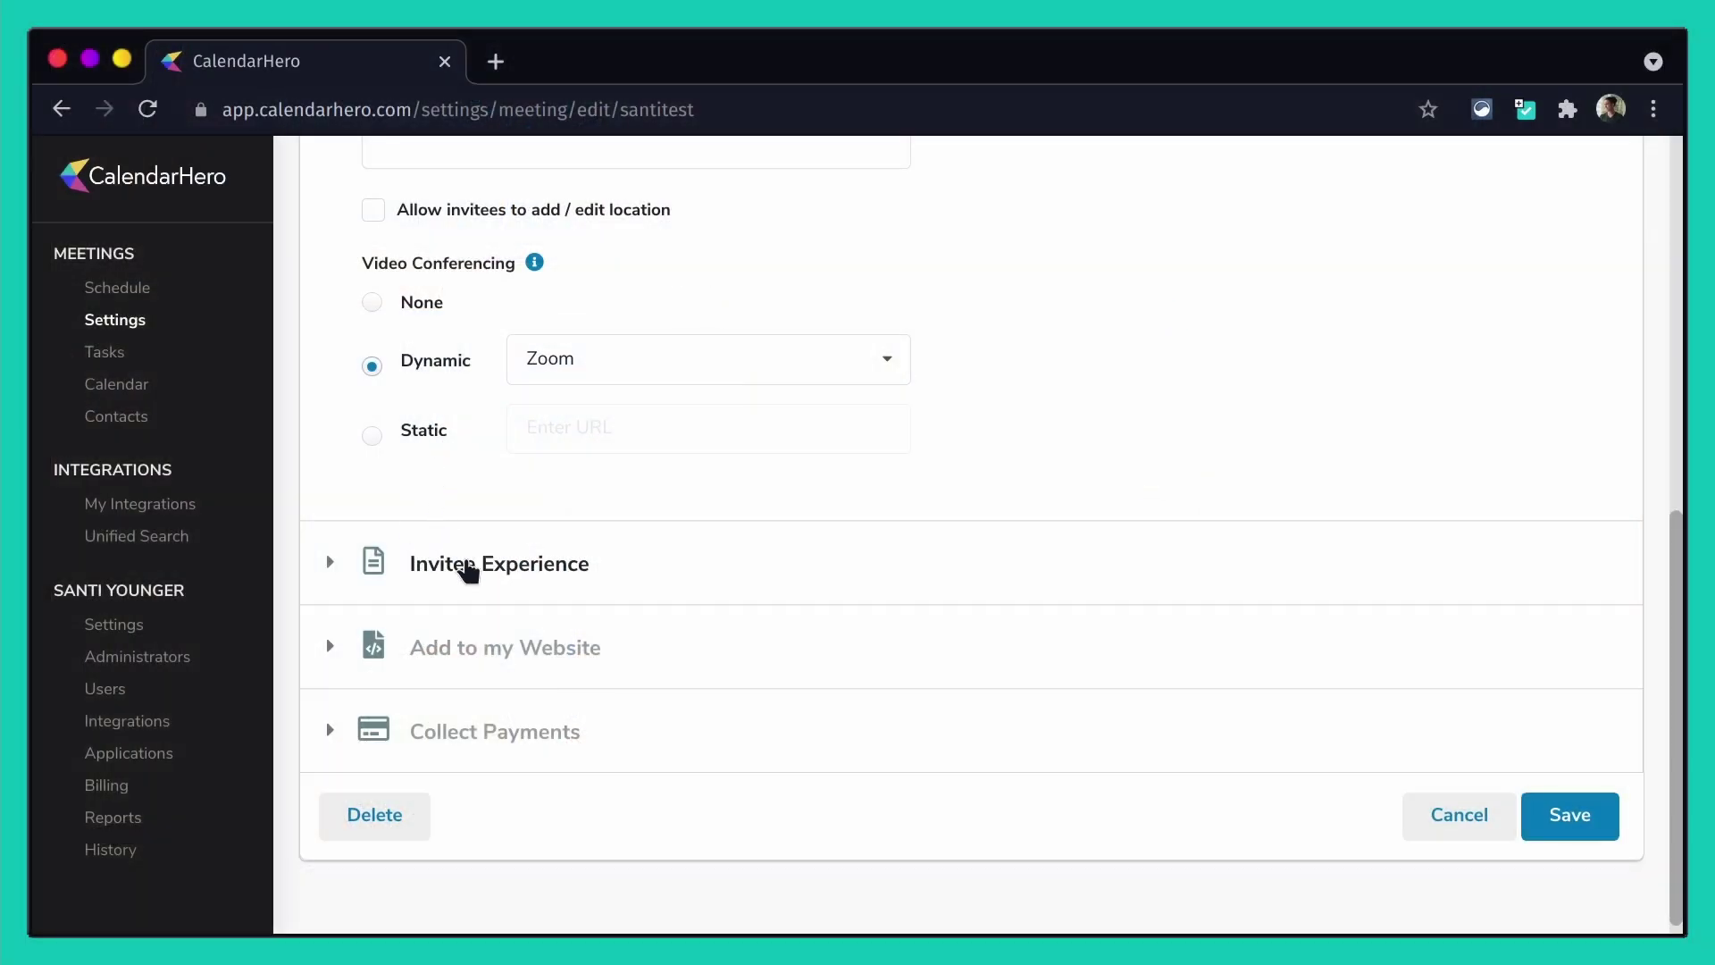
# - Expand Invitee Experience, keeping Invitee Language as Respect Browser Language
pyautogui.click(456, 568)
pyautogui.scroll(2, 456, 429)
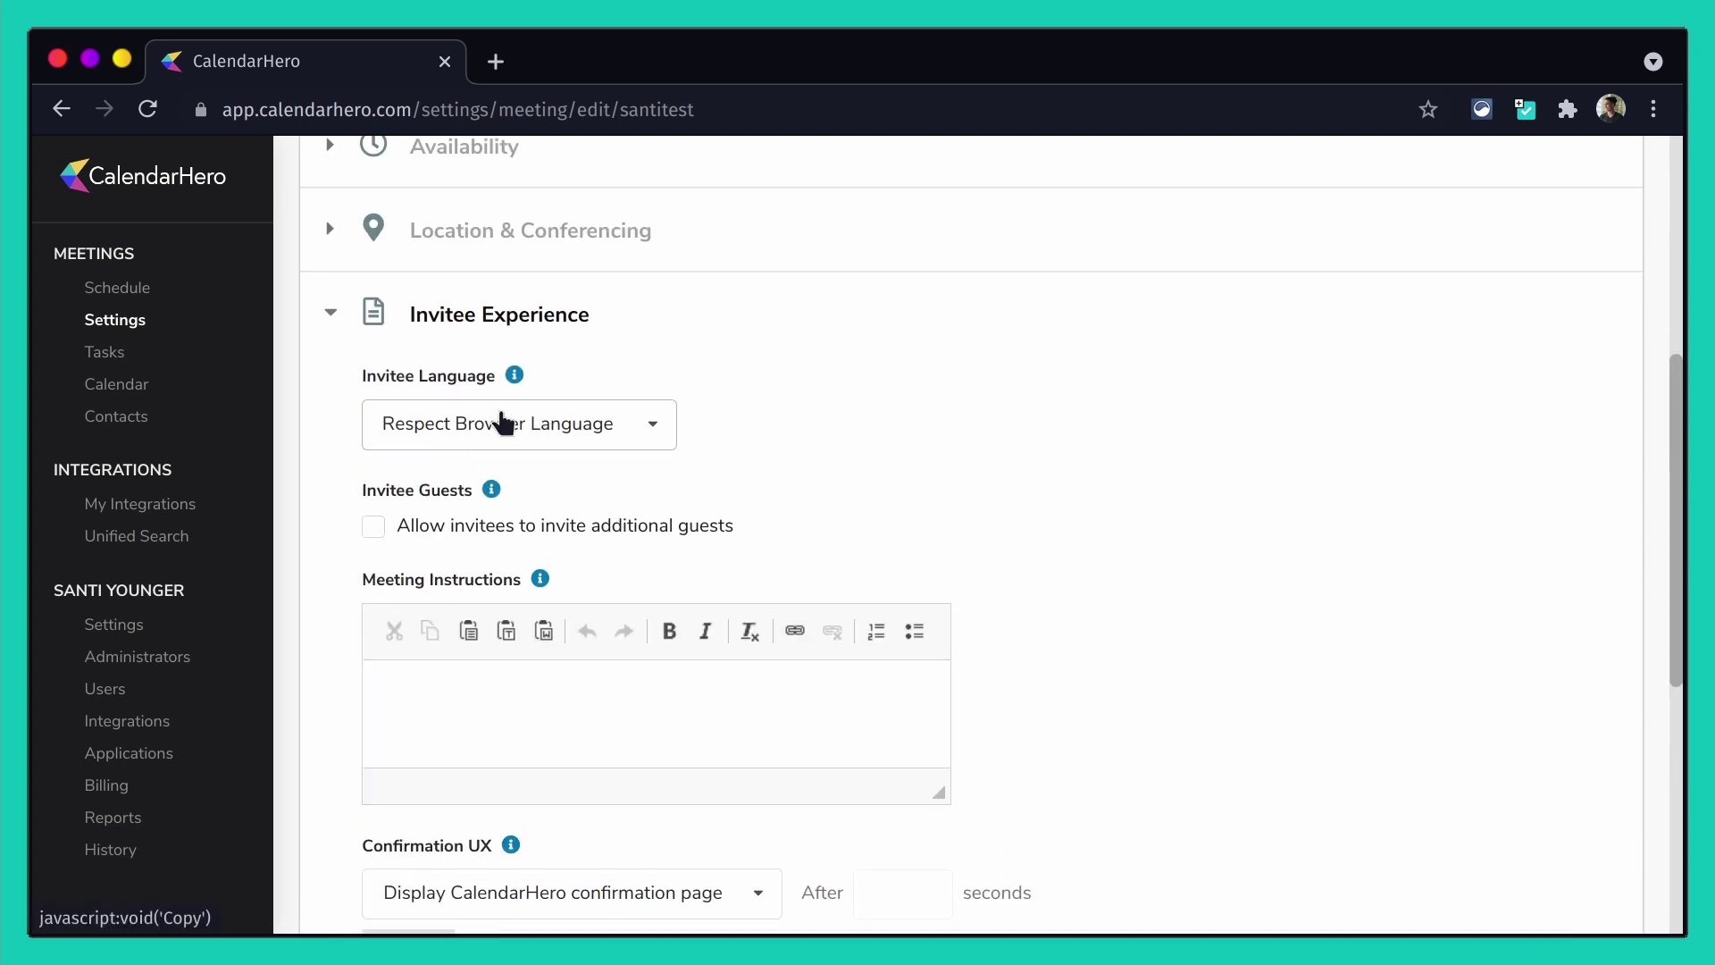
pyautogui.click(636, 437)
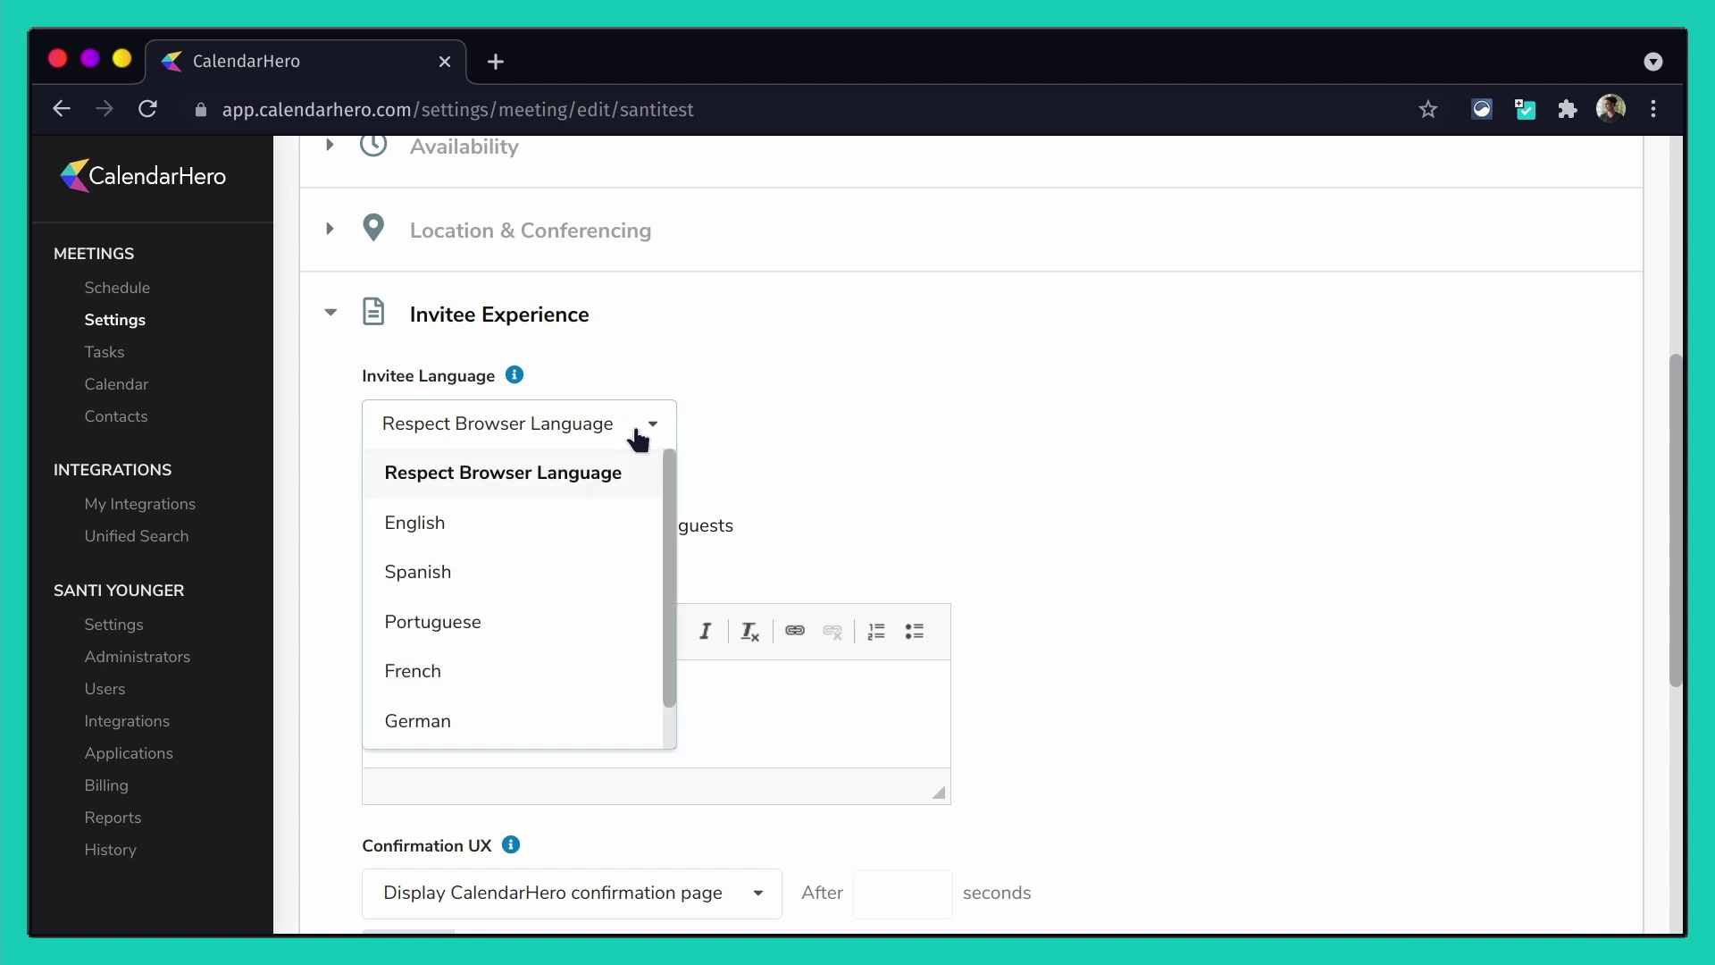
pyautogui.click(800, 490)
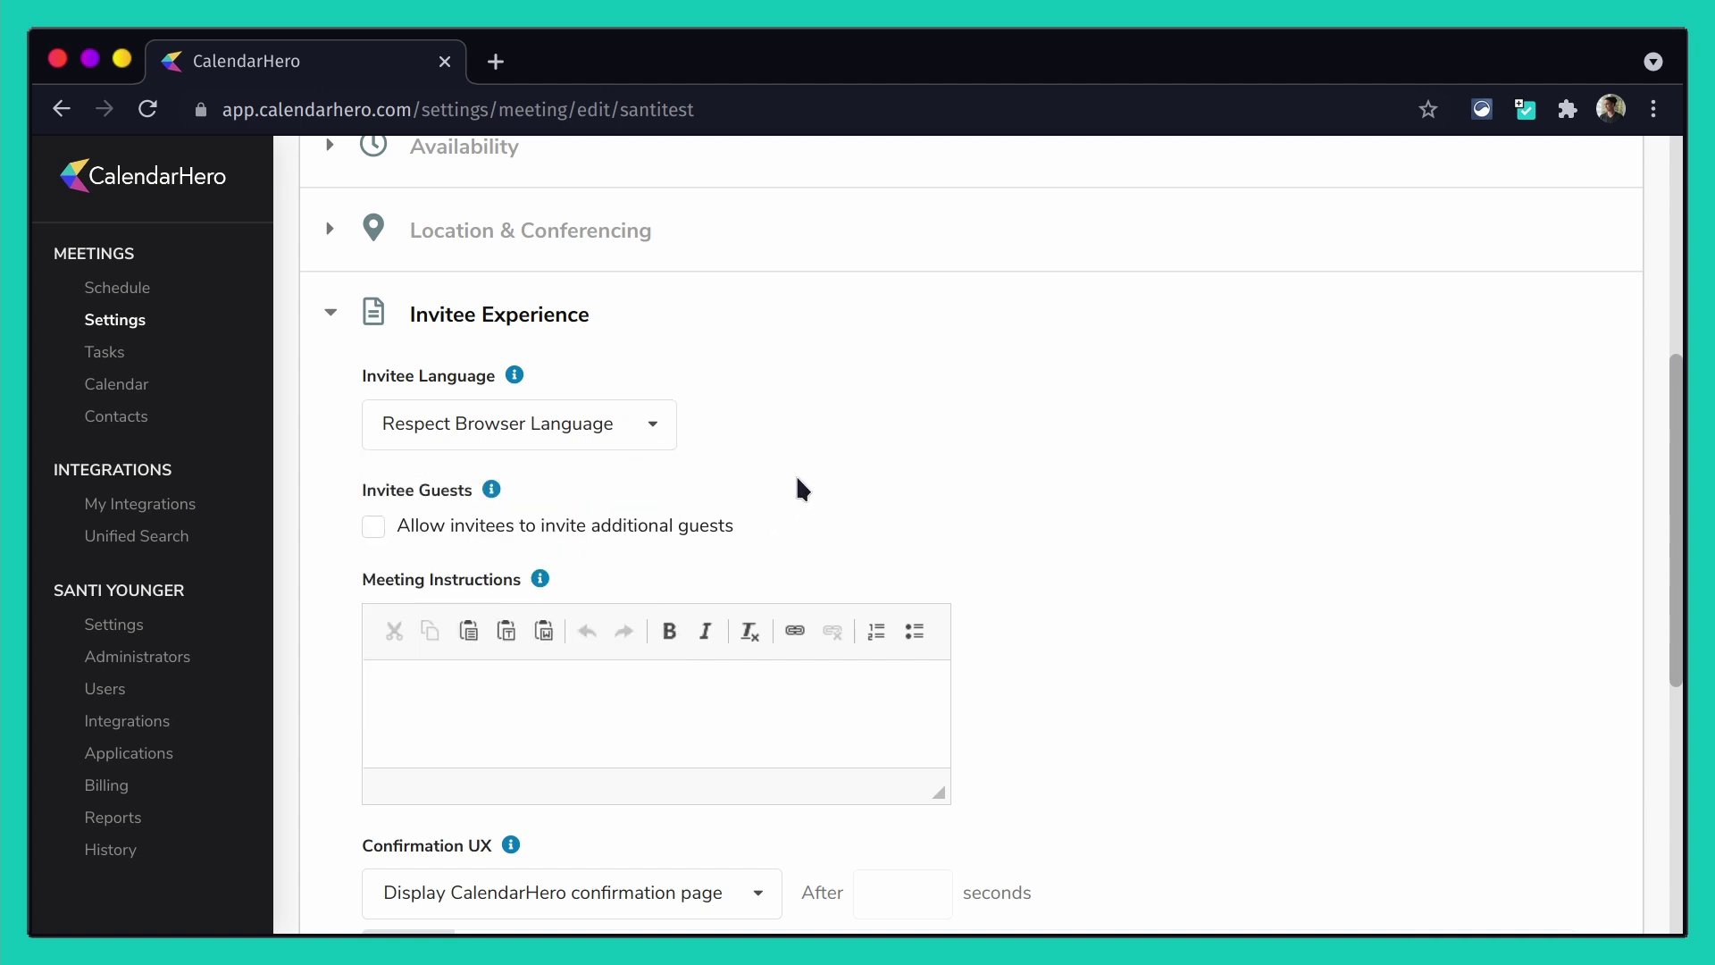
# - Clear the Meeting Instructions text and leave additional guests unchanged
pyautogui.click(417, 706)
pyautogui.hotkey('ctrl', 'a')
pyautogui.press('BackSpace')
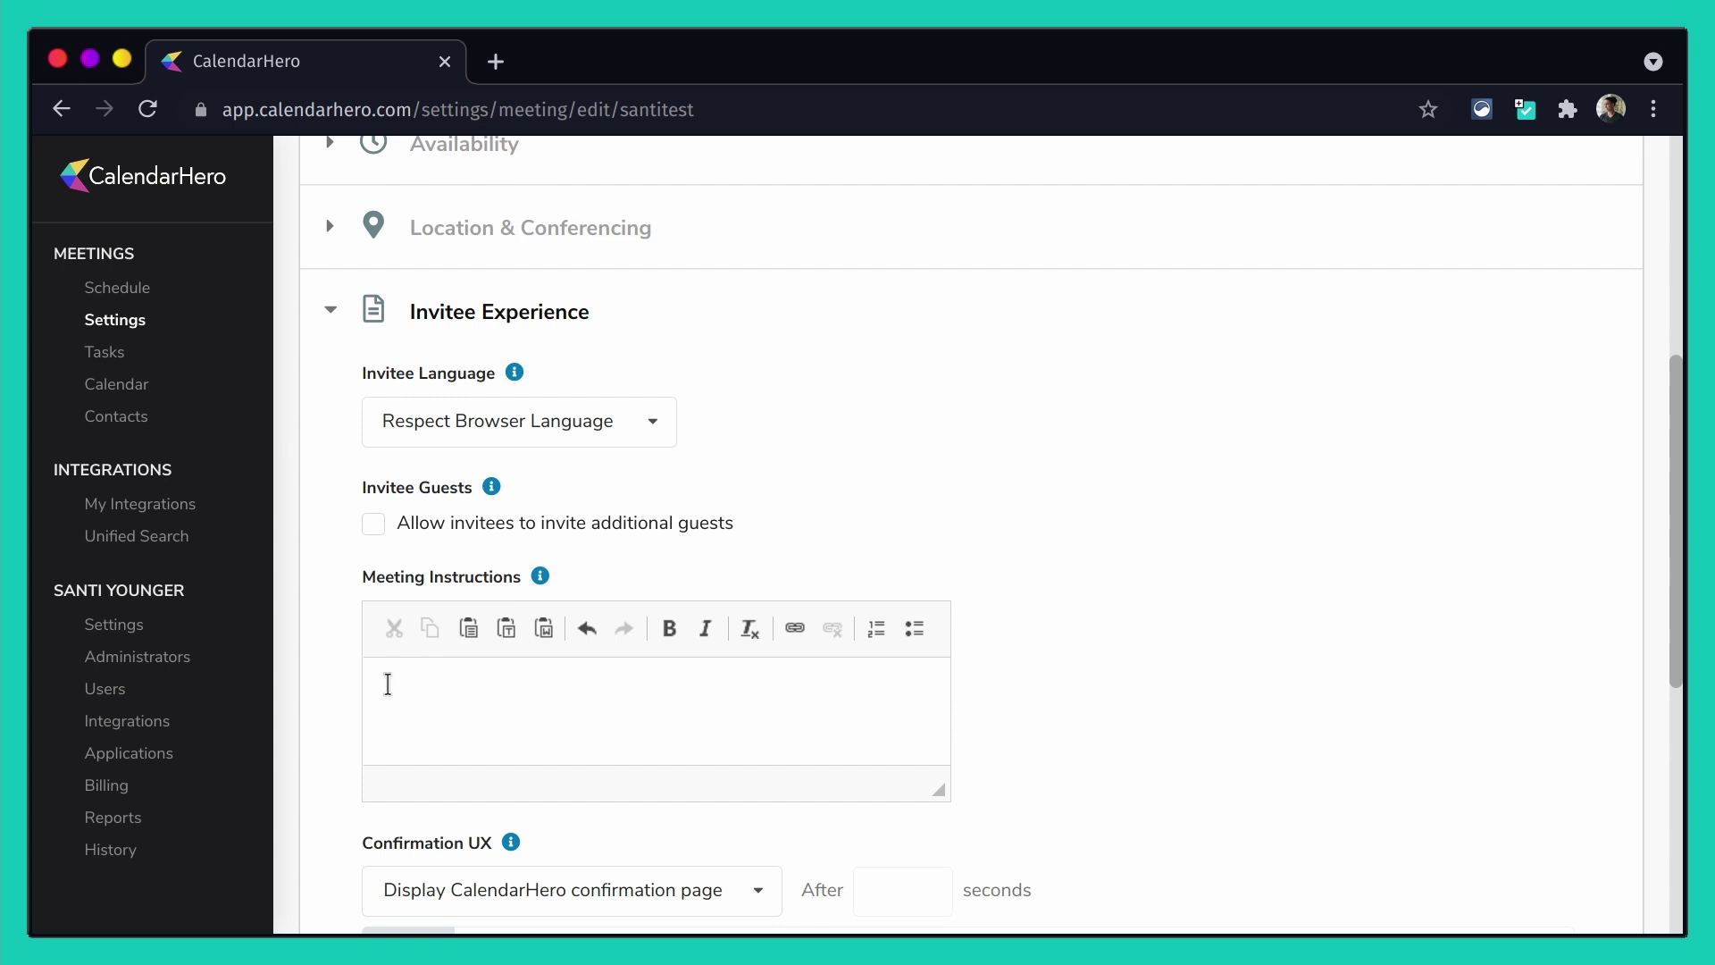
pyautogui.click(372, 527)
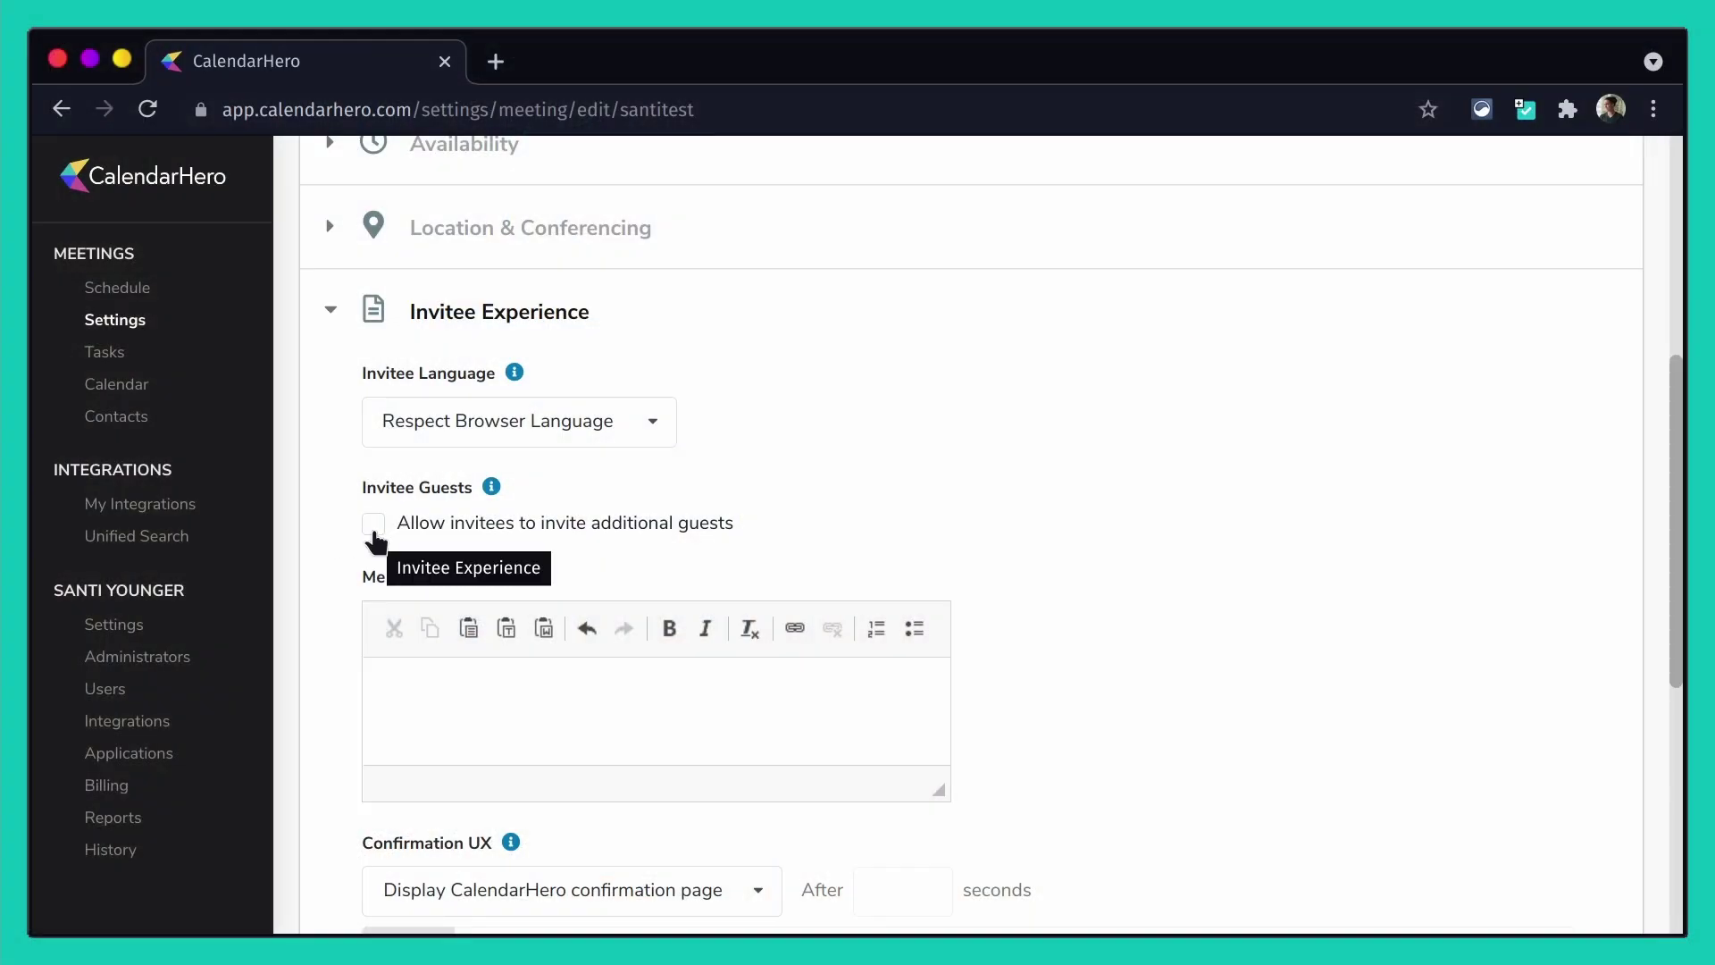
pyautogui.click(376, 527)
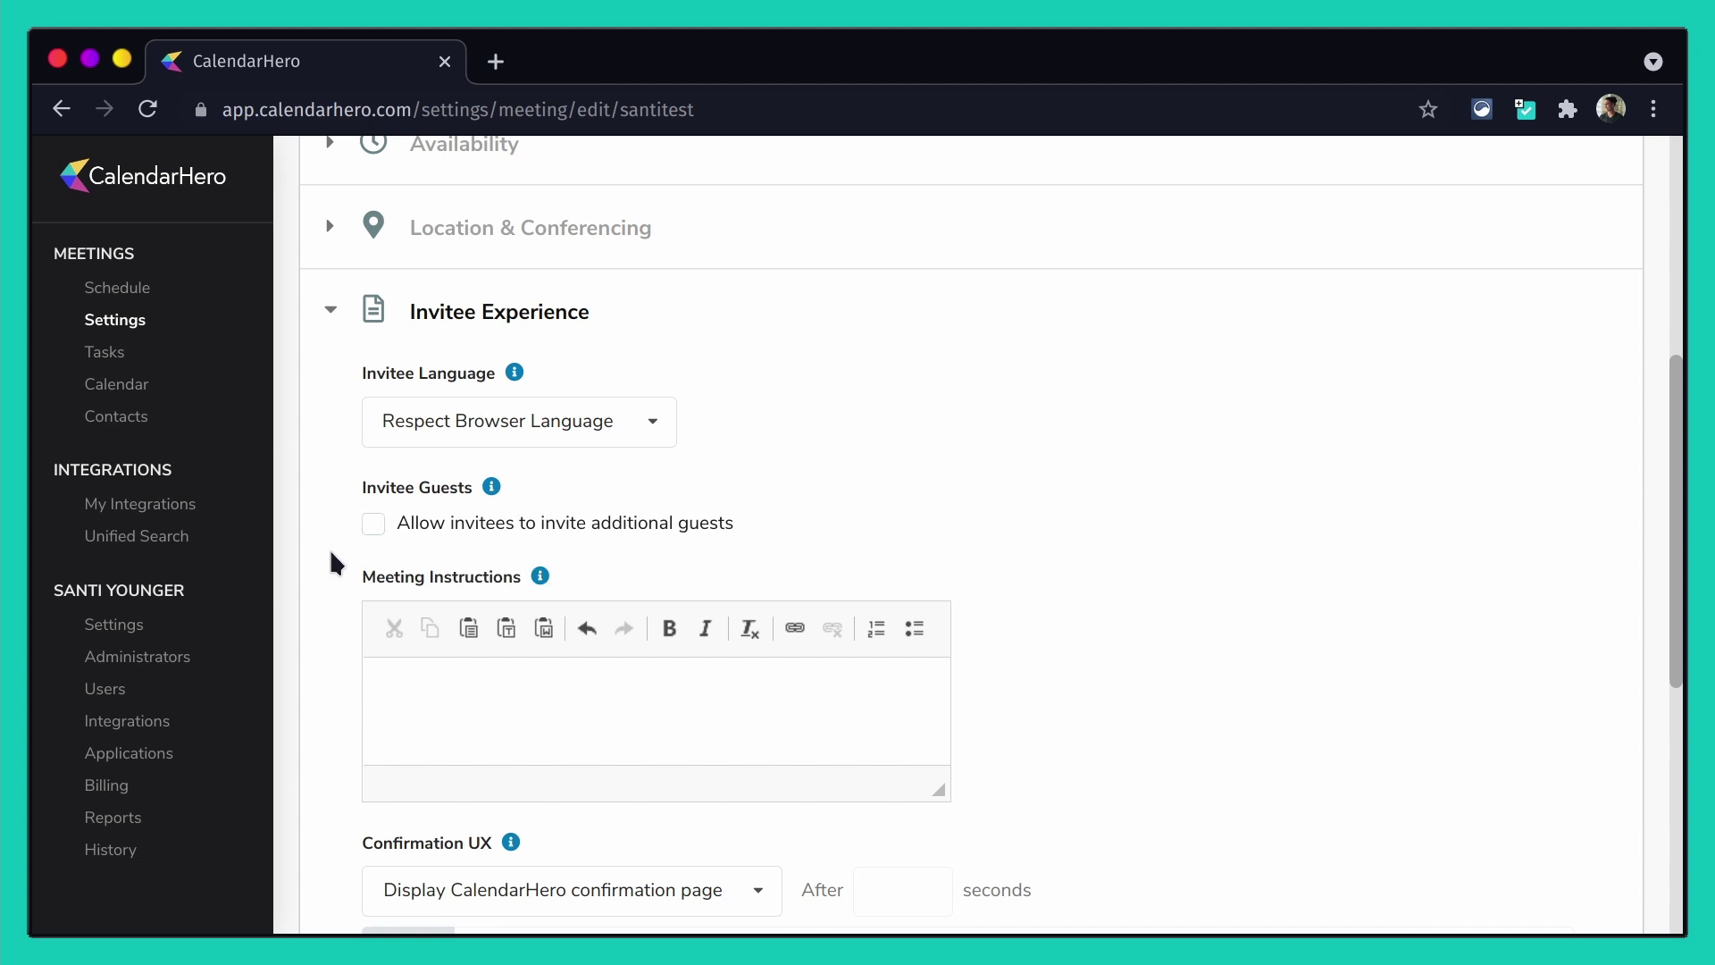
pyautogui.scroll(-4, 330, 549)
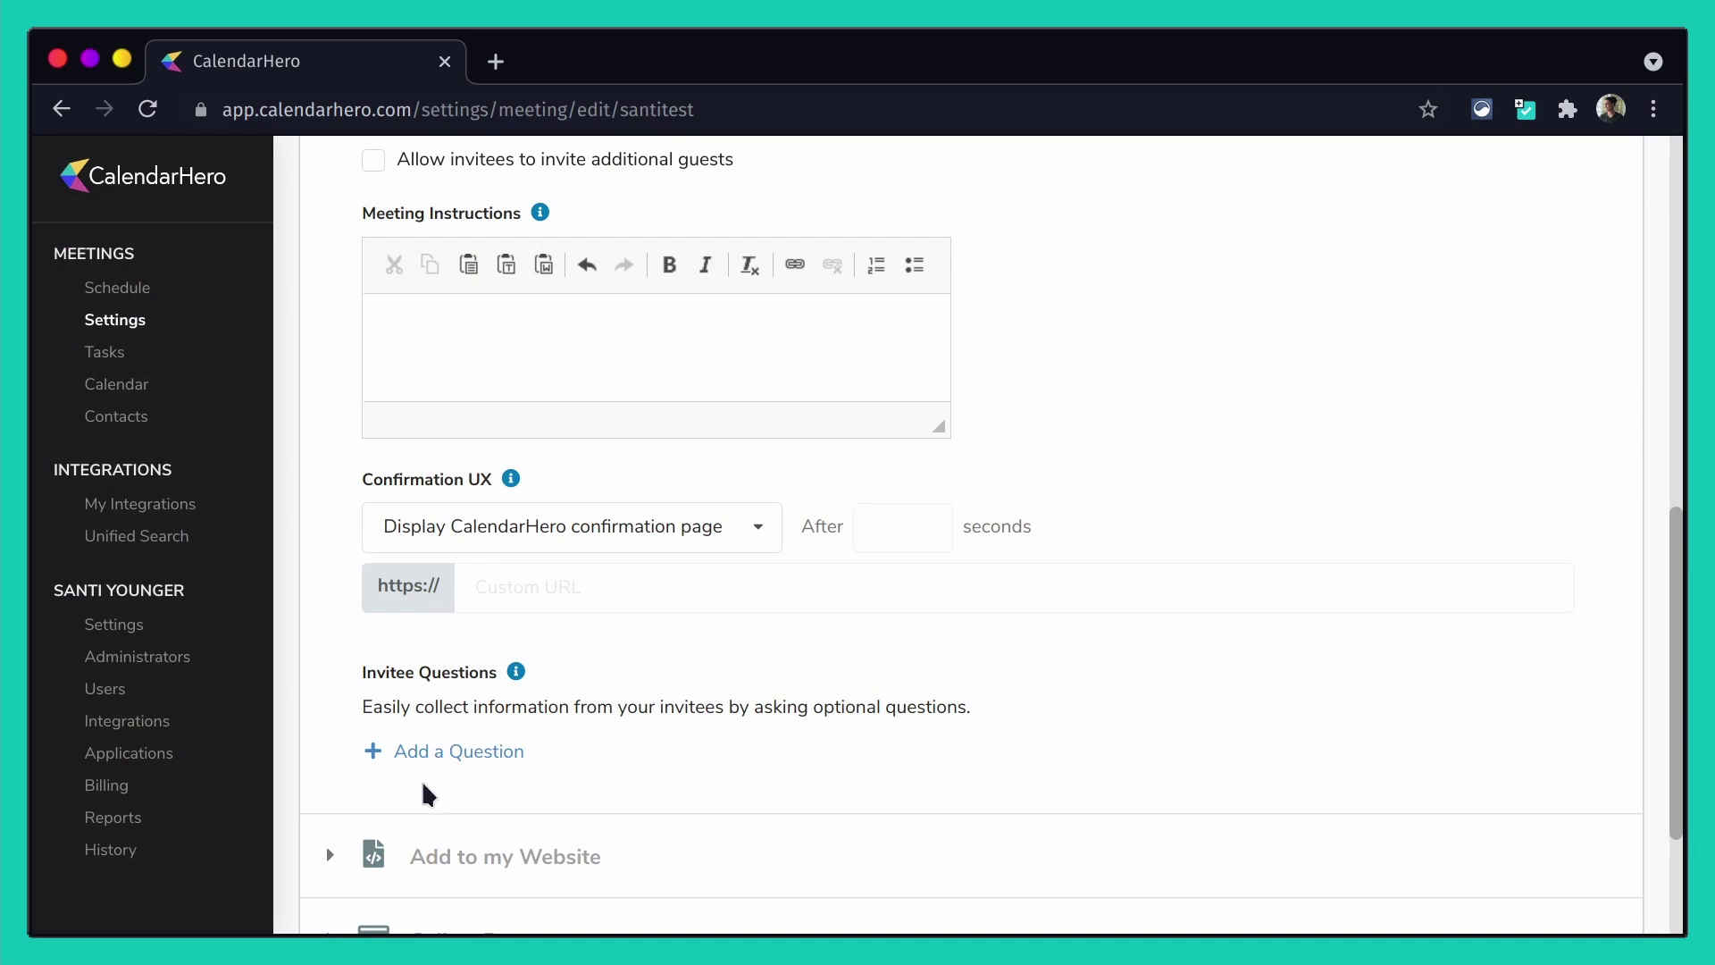
# - Expand the Add to my Website section showing Inline Embed and Slide Out options
pyautogui.scroll(-3, 415, 741)
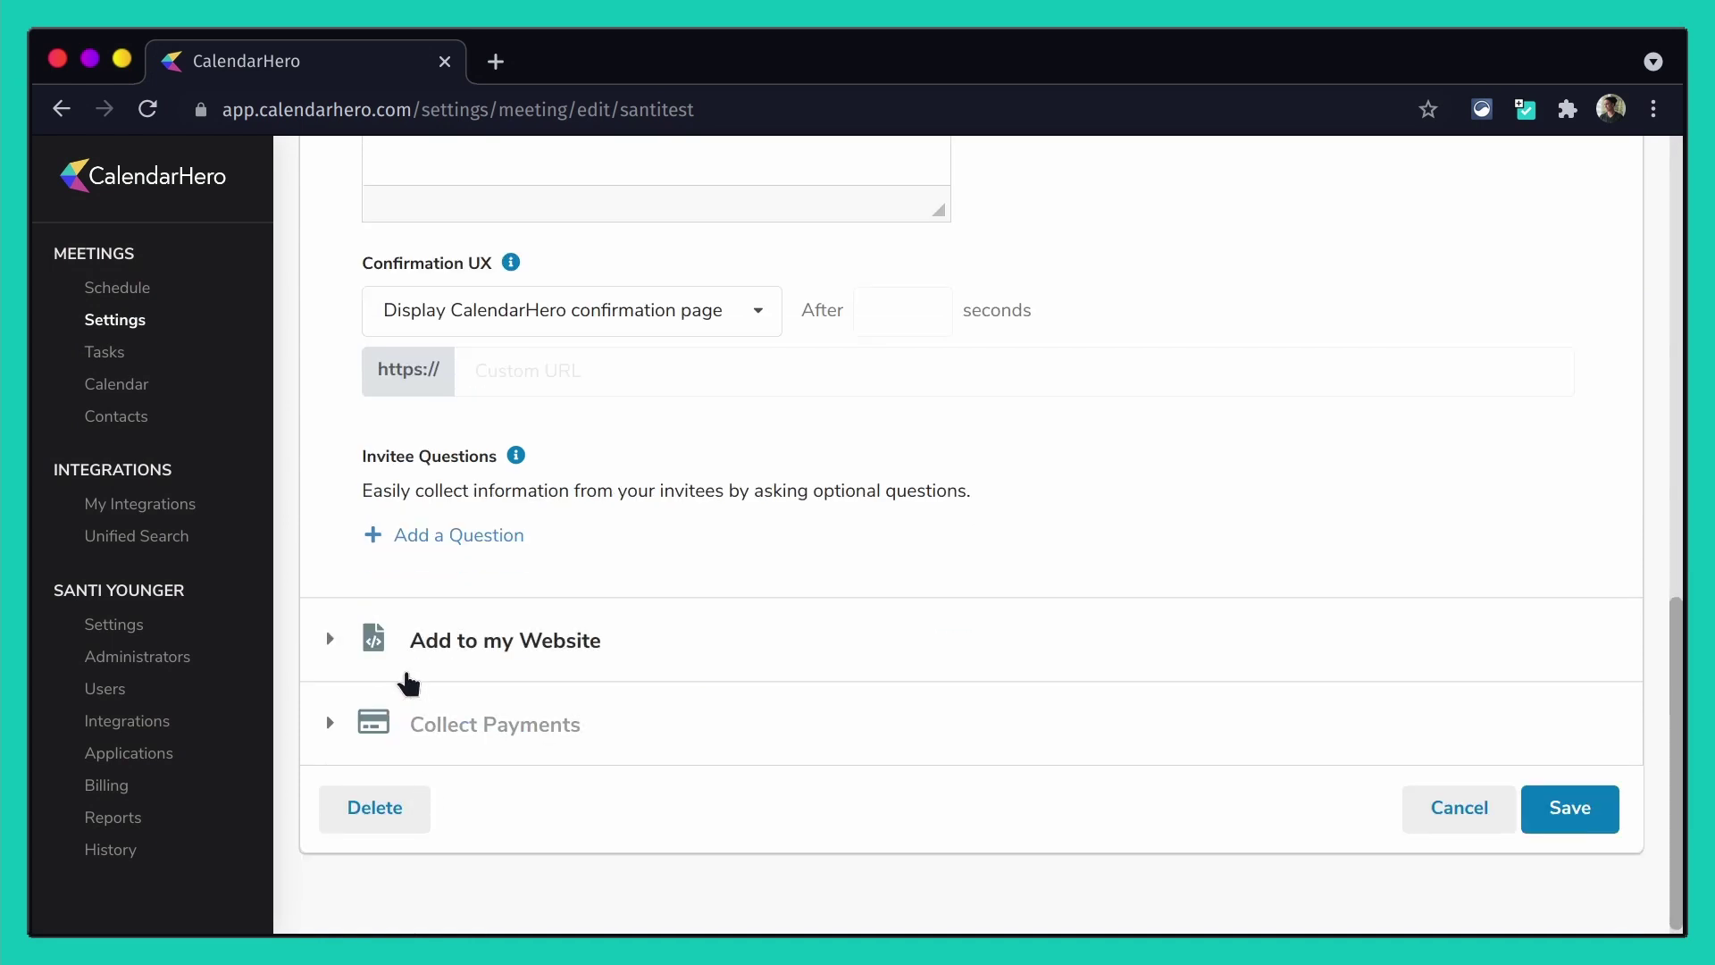
pyautogui.click(452, 655)
pyautogui.scroll(-5, 429, 598)
pyautogui.scroll(4, 404, 545)
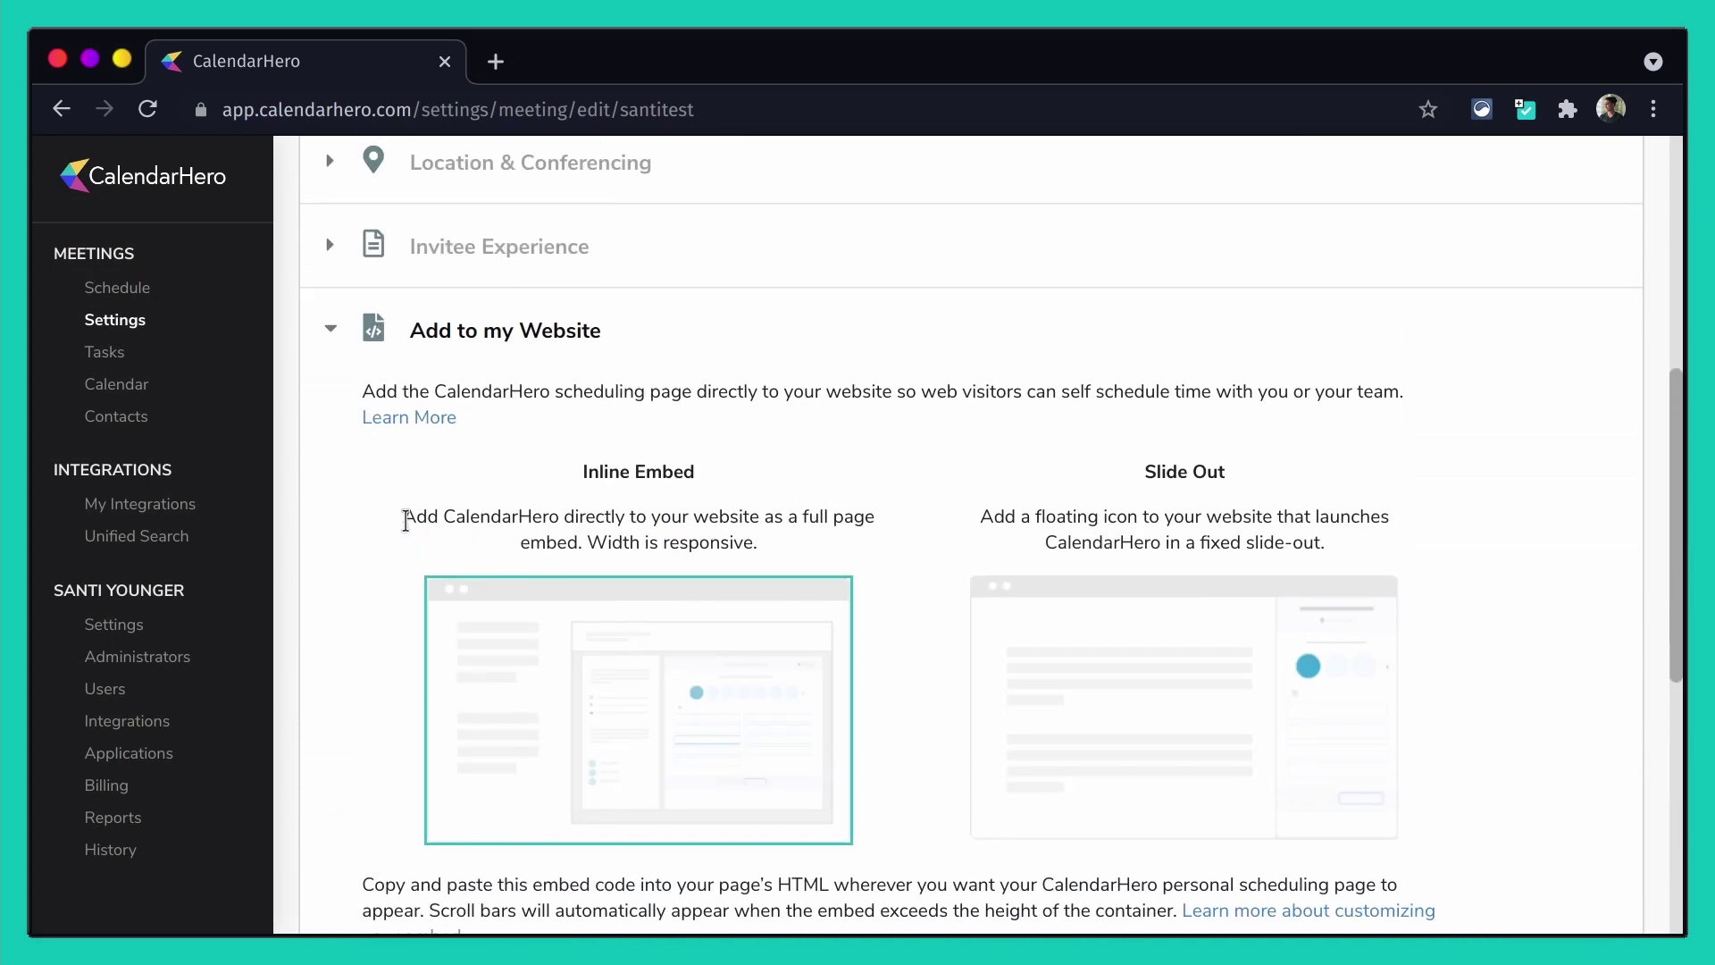